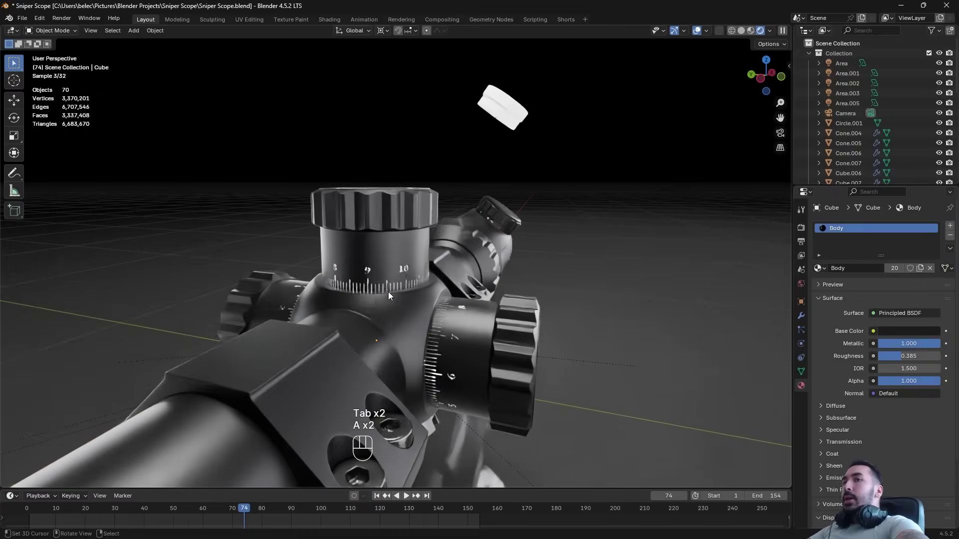
Examine the ruler markings engraved on the scope's turret knobs from several angles
scroll(388, 292, "up", 2)
mouse_move(388, 292)
middle_mouse_down()
mouse_move(418, 289)
mouse_move(375, 295)
middle_mouse_up()
scroll(392, 295, "up", 1)
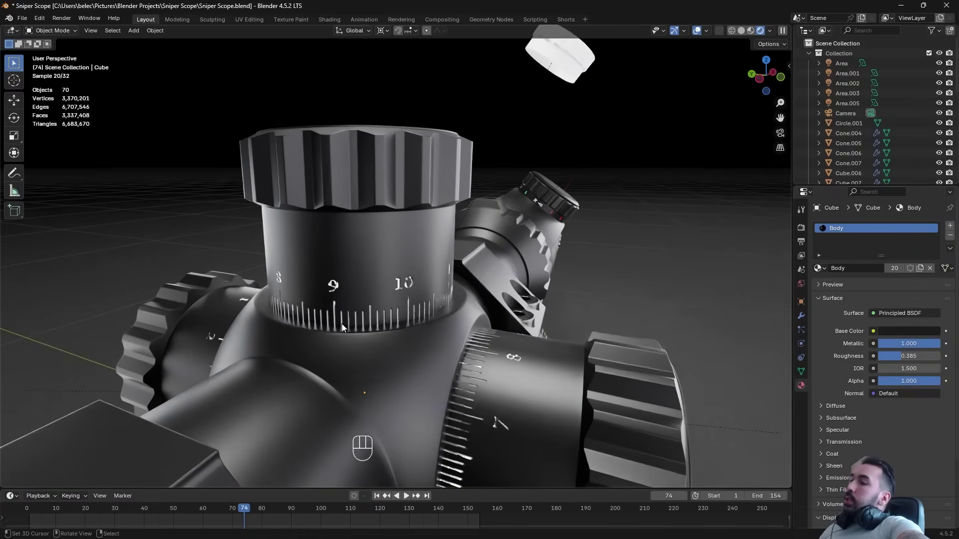
middle_click_drag(342, 324, 367, 296)
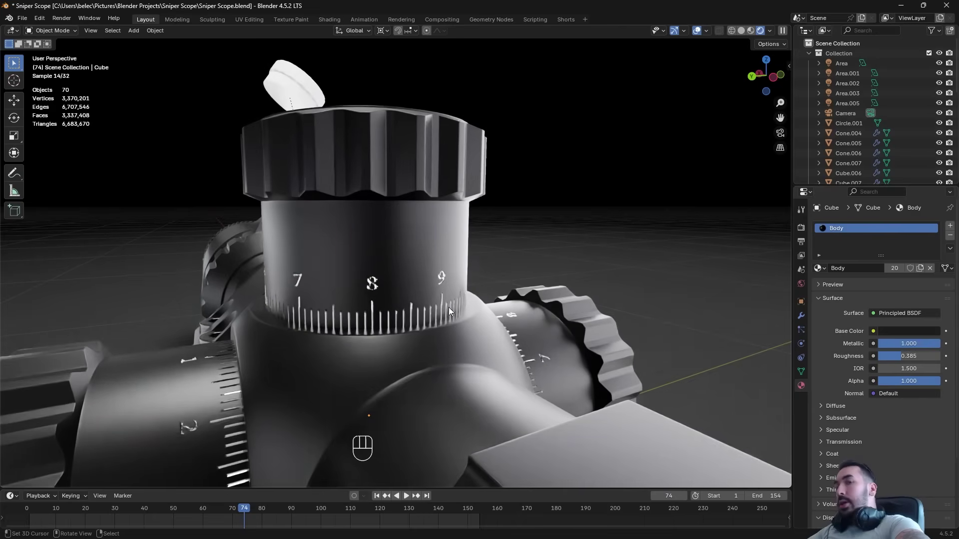
middle_click_drag(448, 307, 257, 352)
left_click(256, 352)
middle_click_drag(346, 296, 387, 286)
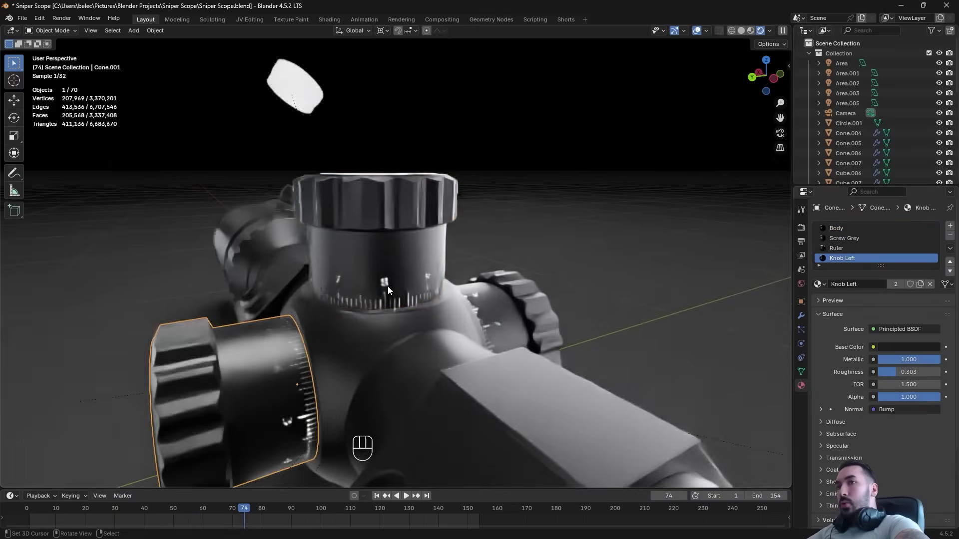
Select the top turret knob and bring its engraved Ruler markings into close view
left_click(388, 286)
scroll(389, 292, "up", 4)
middle_click_drag(395, 327, 330, 292, "shift")
scroll(400, 302, "up", 2)
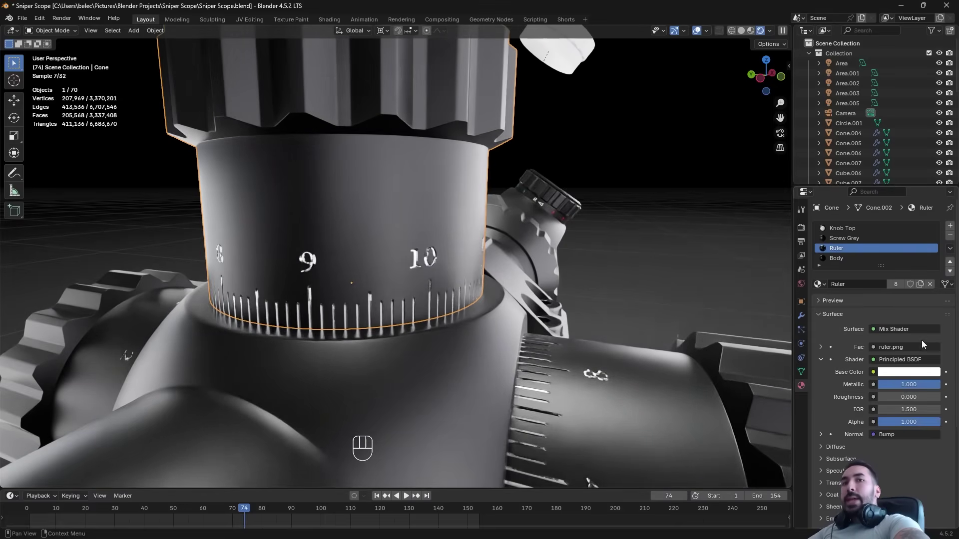
Try a light orange base color on the Ruler material, and return its saturation to 0
left_click(909, 372)
mouse_move(876, 269)
left_mouse_down()
mouse_move(863, 280)
mouse_move(881, 258)
left_mouse_up()
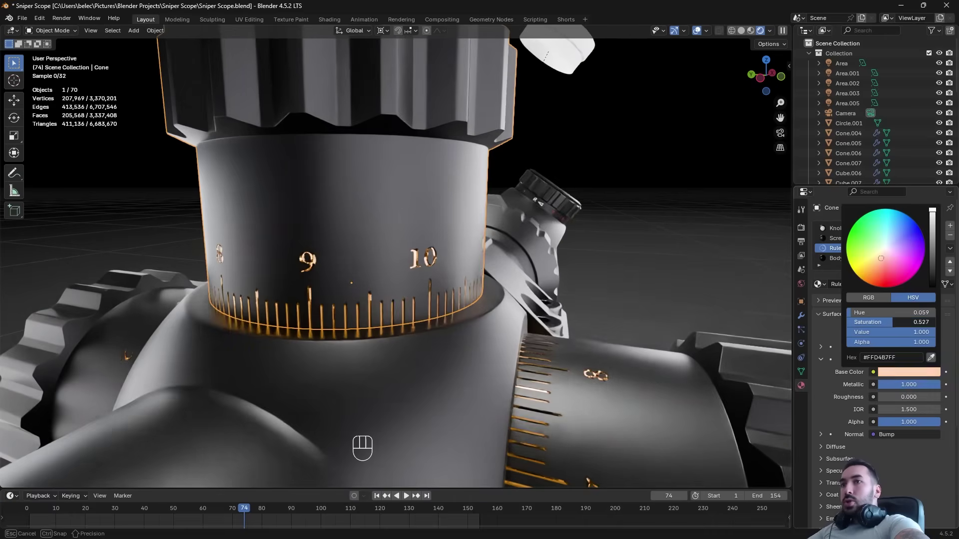
left_click_drag(891, 322, 844, 322)
Set the Ruler material's Metallic value to 0 so the engraved markings render as plain white
left_click_drag(894, 386, 831, 387)
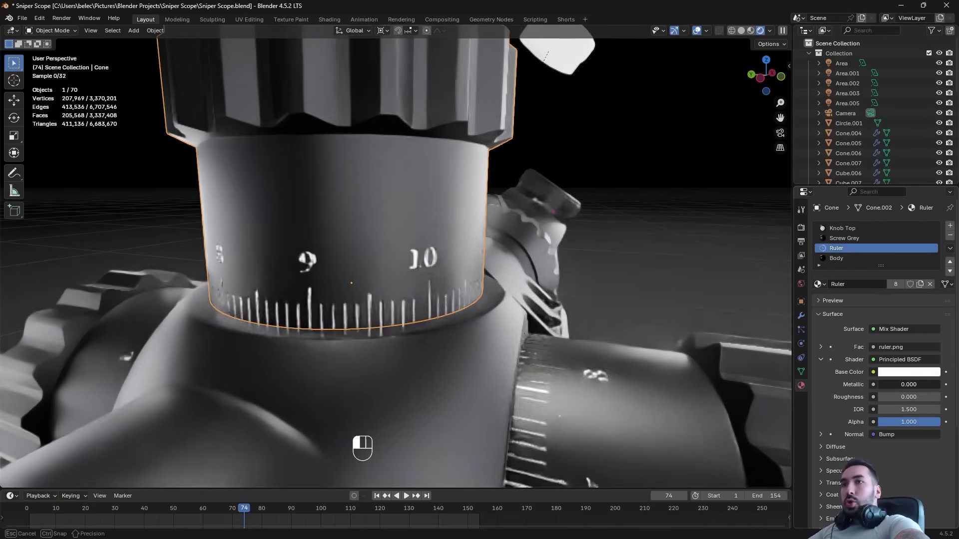
scroll(542, 331, "up", 1)
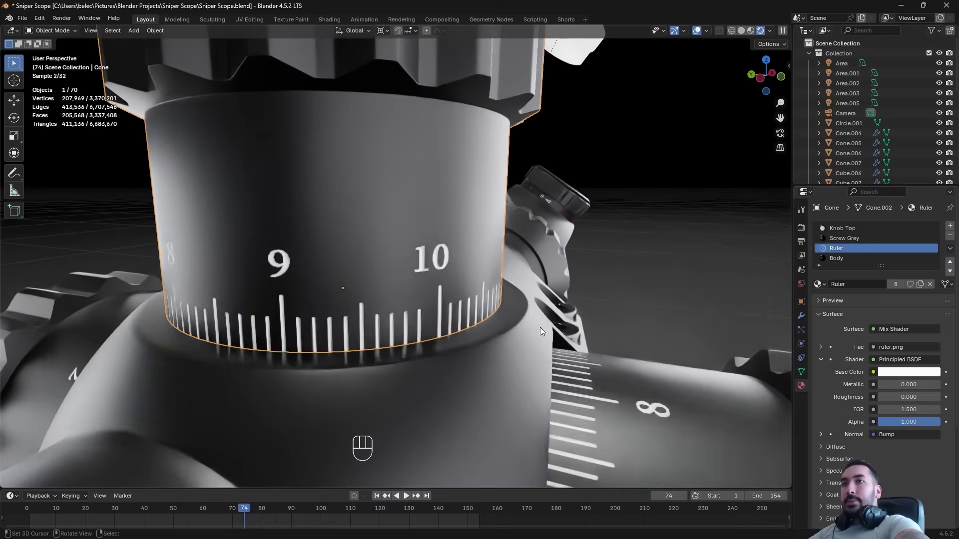
scroll(542, 331, "up", 3)
Inspect the top turret knob's dense mesh around the engraved ruler in Edit Mode and return to Object Mode
scroll(465, 302, "down", 10)
middle_click_drag(406, 302, 260, 210)
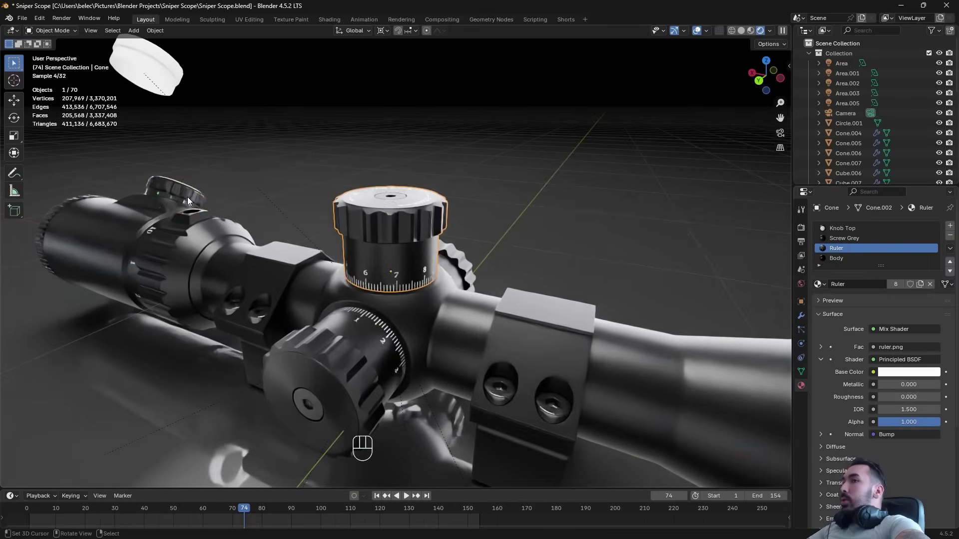
middle_click_drag(187, 199, 439, 278)
scroll(417, 271, "up", 6)
key("Tab")
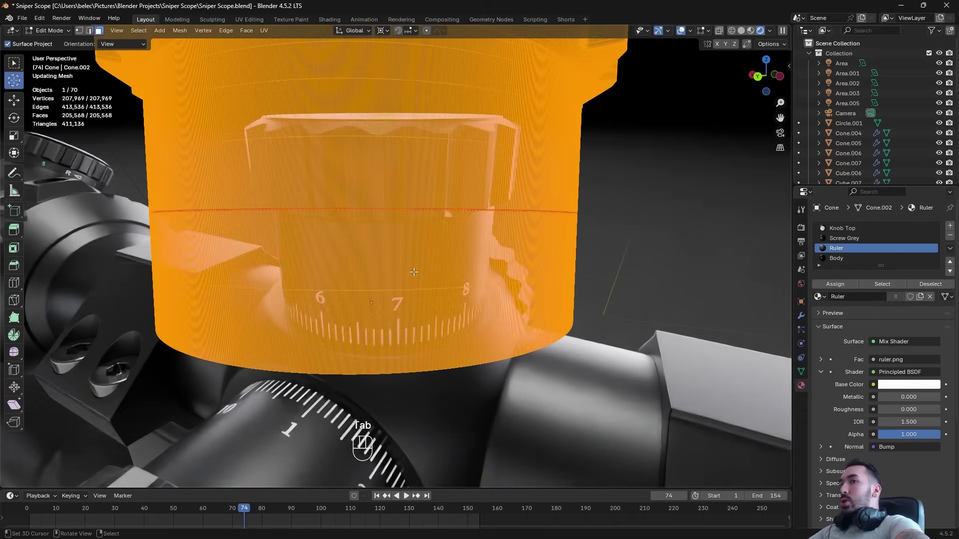
scroll(414, 271, "up", 3)
key("a")
key("a")
key("a")
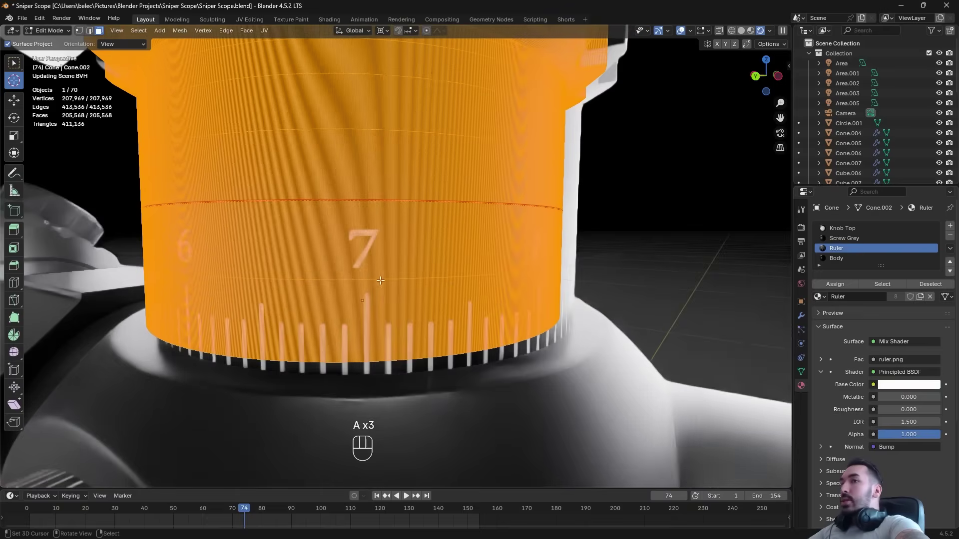
key("a")
scroll(369, 286, "down", 2)
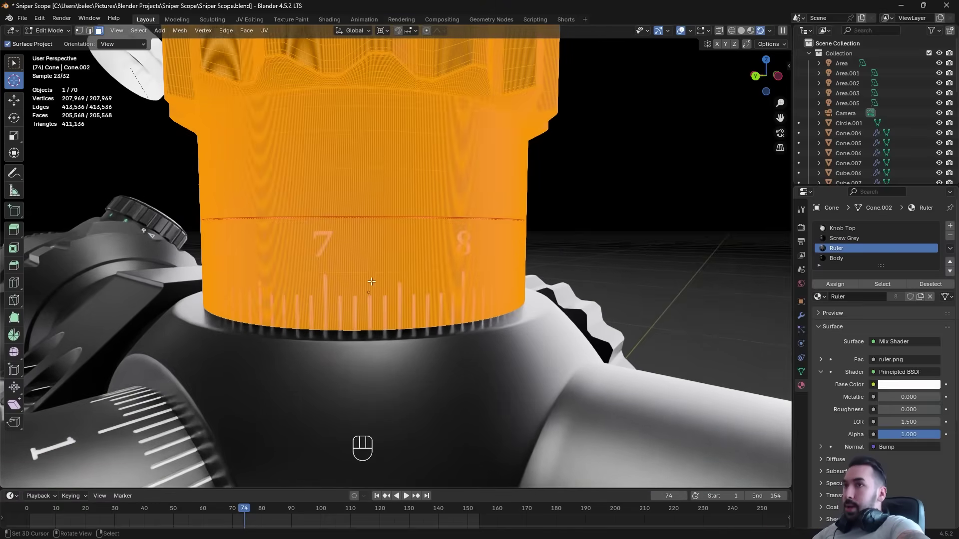
key("Tab")
key("a")
key("a")
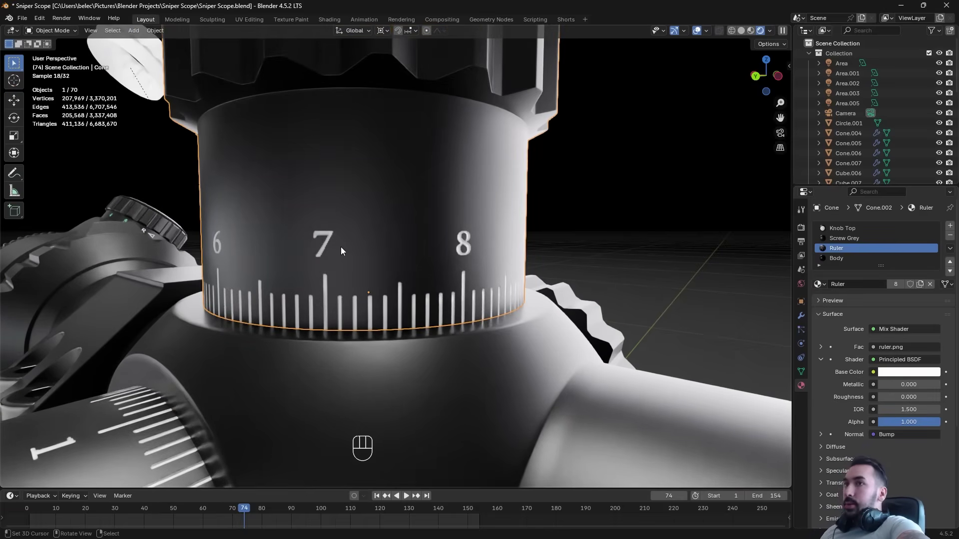
scroll(341, 246, "down", 6)
Examine the colored numbers on the small numbered knob and on its separate copy up close
left_click(200, 220)
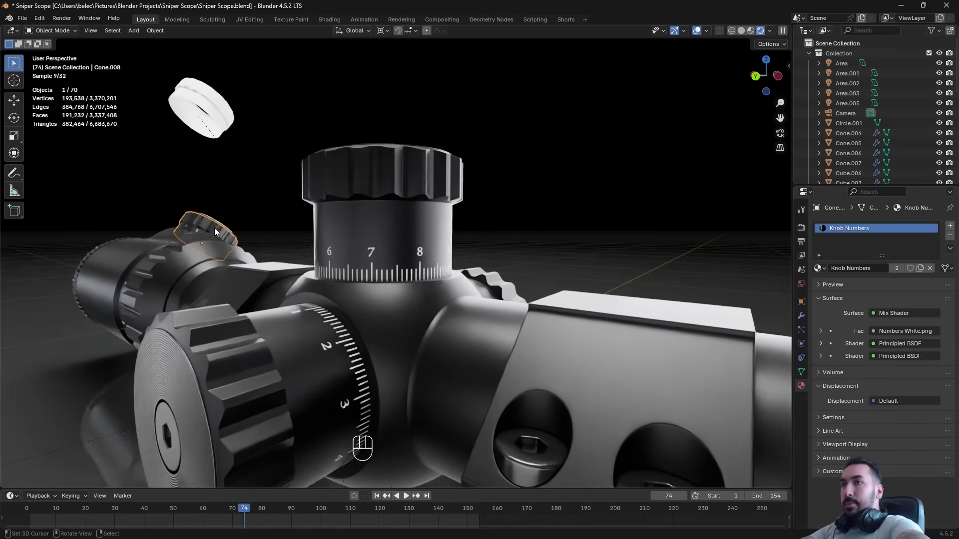
key("KP_Decimal")
middle_click_drag(363, 252, 400, 178)
scroll(347, 259, "up", 4)
scroll(316, 276, "down", 7)
scroll(431, 409, "up", 5)
left_click(399, 181)
key("KP_Decimal")
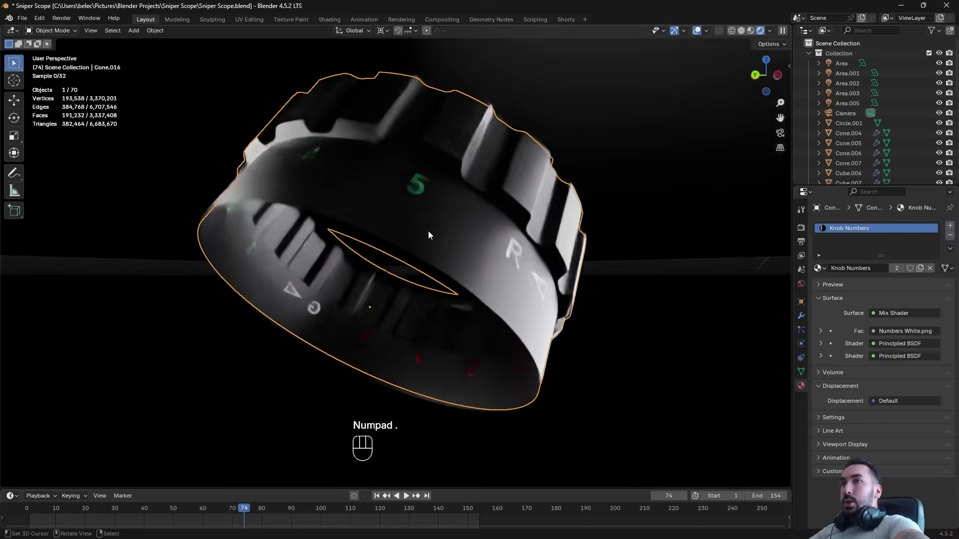
middle_click_drag(427, 231, 374, 248)
scroll(350, 239, "up", 4)
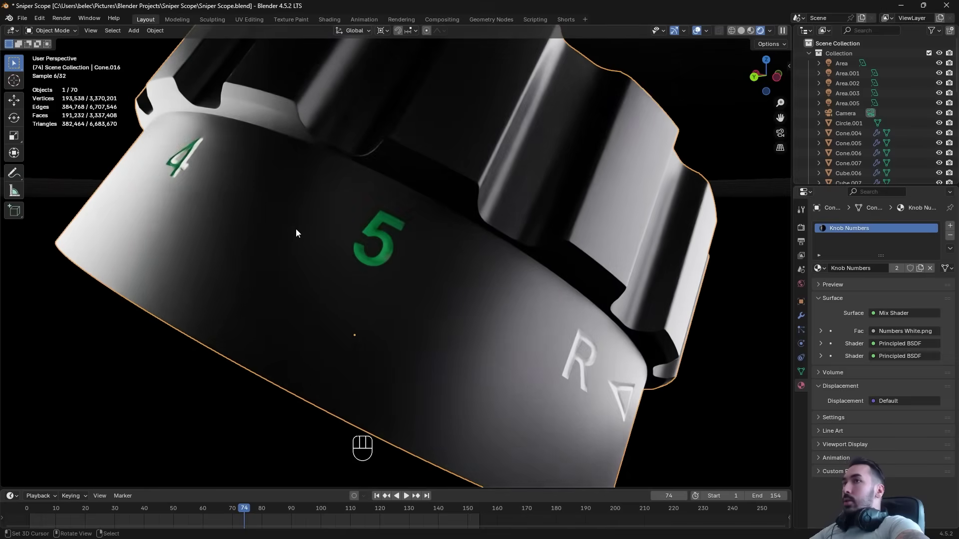
scroll(296, 233, "down", 4)
middle_click_drag(276, 228, 218, 199)
scroll(240, 207, "up", 2)
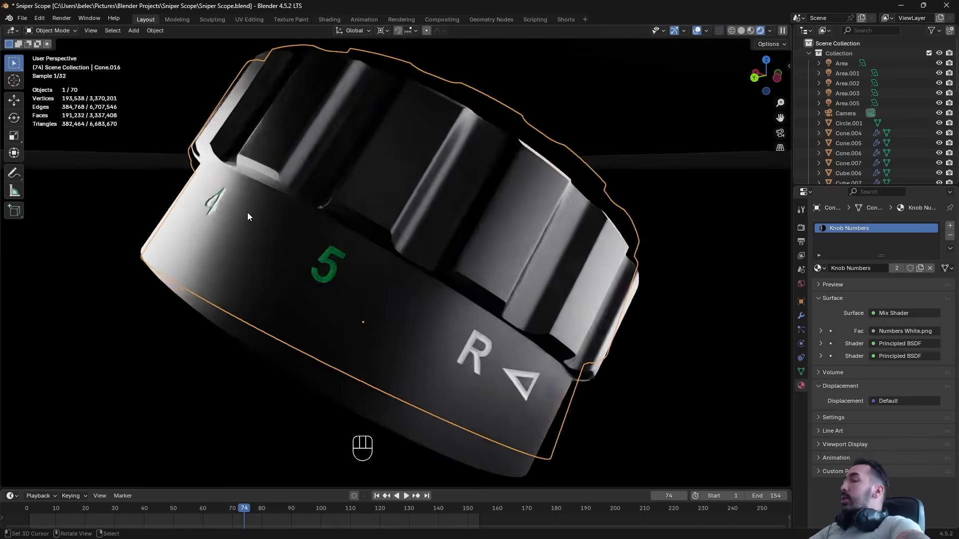
Inspect the mesh of the separate numbered knob in Edit Mode with nothing selected, and return to Object Mode
key("Tab")
key("a")
key("a")
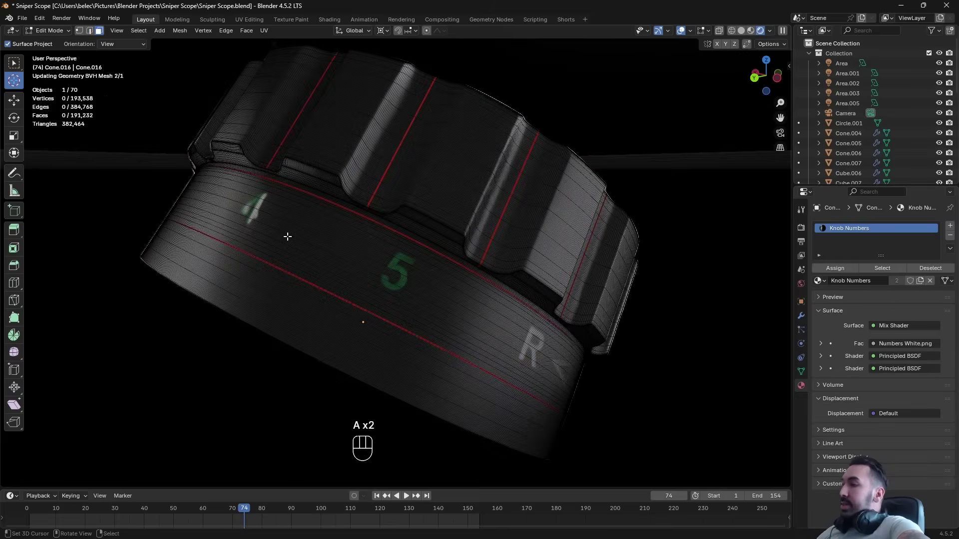
scroll(289, 236, "down", 6)
middle_click_drag(328, 220, 432, 235)
key("Tab")
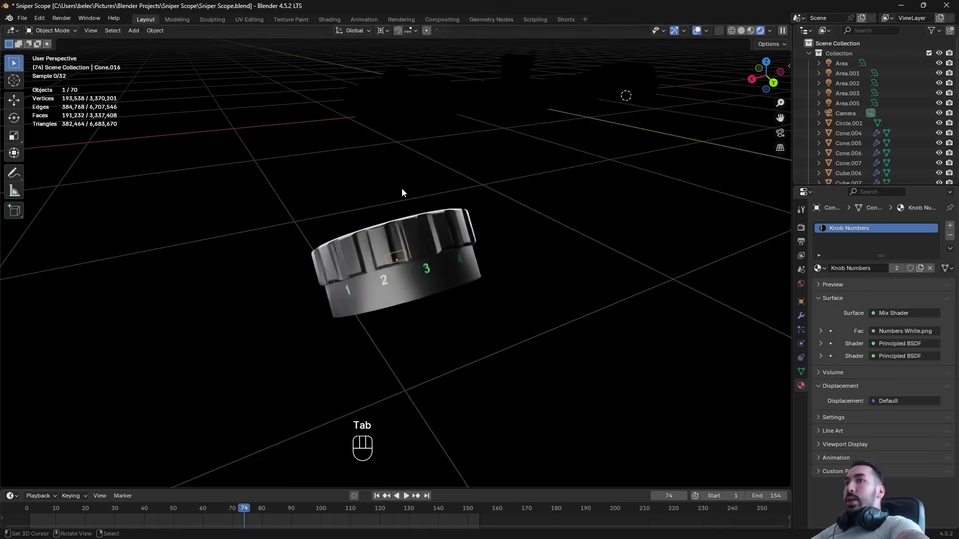
Switch the viewport to Material Preview, and select and frame the blank white knob floating beside the scope
scroll(401, 188, "down", 2)
mouse_move(401, 187)
middle_mouse_down("shift")
mouse_move(376, 239)
mouse_move(450, 239)
middle_mouse_up("shift")
left_click(750, 32)
scroll(465, 180, "up", 3)
middle_click_drag(460, 165, 480, 221, "shift")
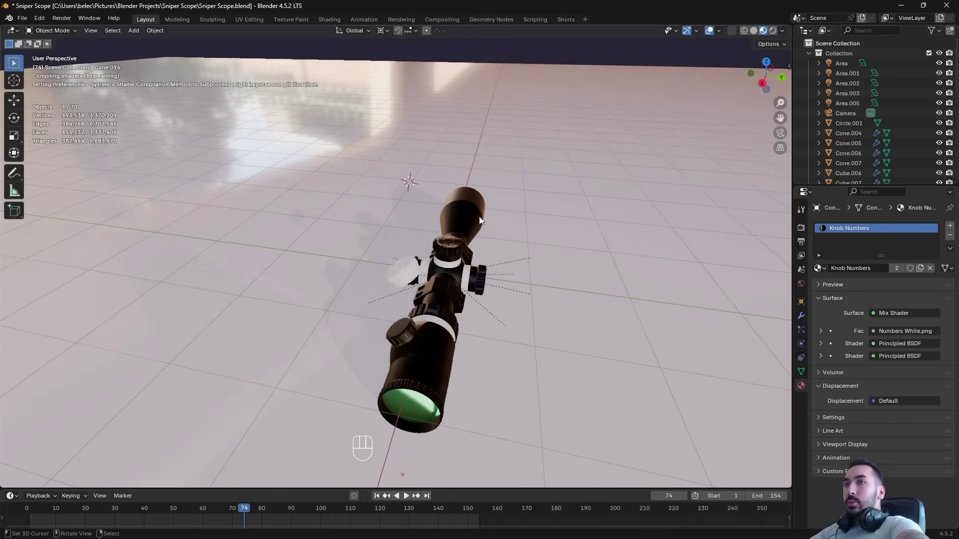
left_click(405, 270)
key("KP_Decimal")
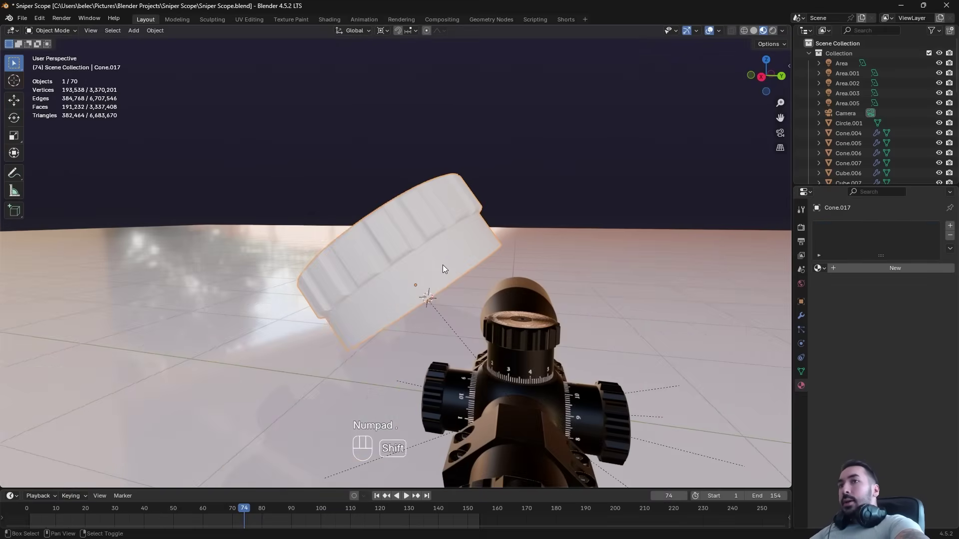
Create a new material on the blank white knob
middle_click_drag(443, 265, 374, 385)
left_click(418, 440)
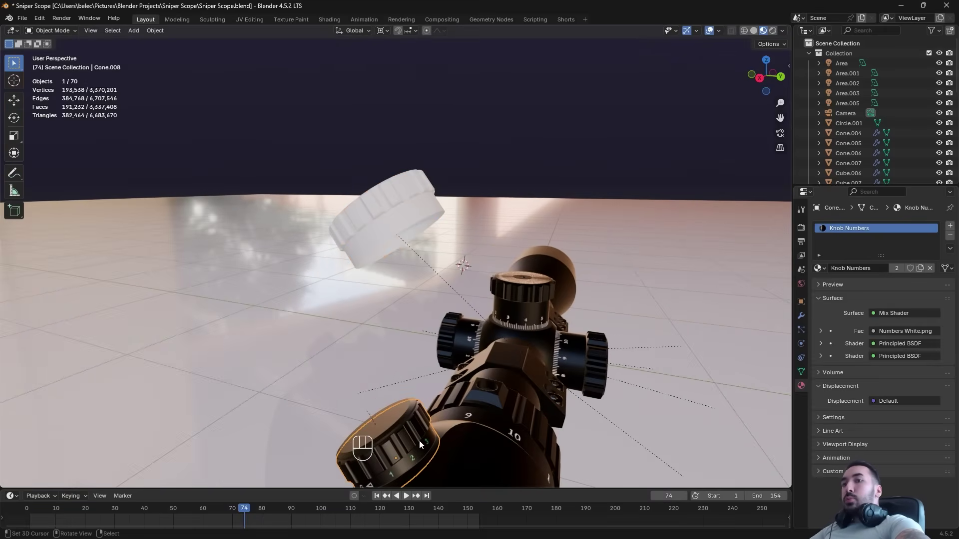
left_click(403, 216)
middle_click_drag(404, 217, 381, 224)
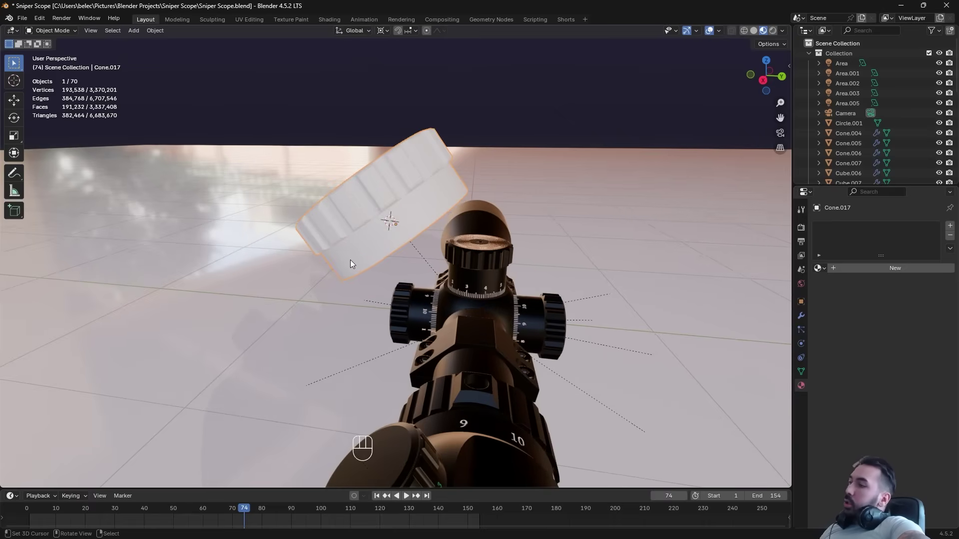
mouse_move(406, 218)
middle_mouse_down()
mouse_move(369, 223)
mouse_move(386, 207)
mouse_move(377, 218)
mouse_move(350, 208)
mouse_move(415, 212)
middle_mouse_up()
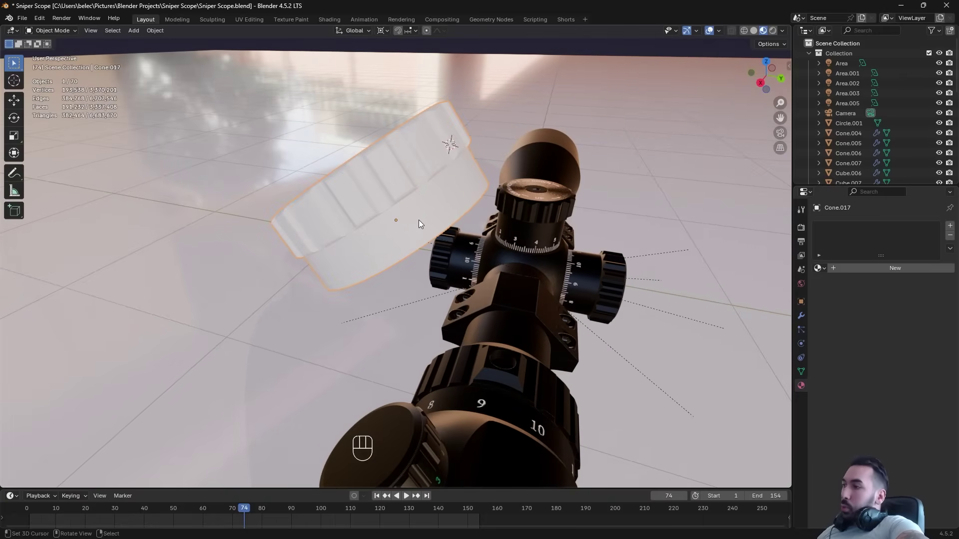
key("Tab")
middle_click_drag(412, 208, 466, 205)
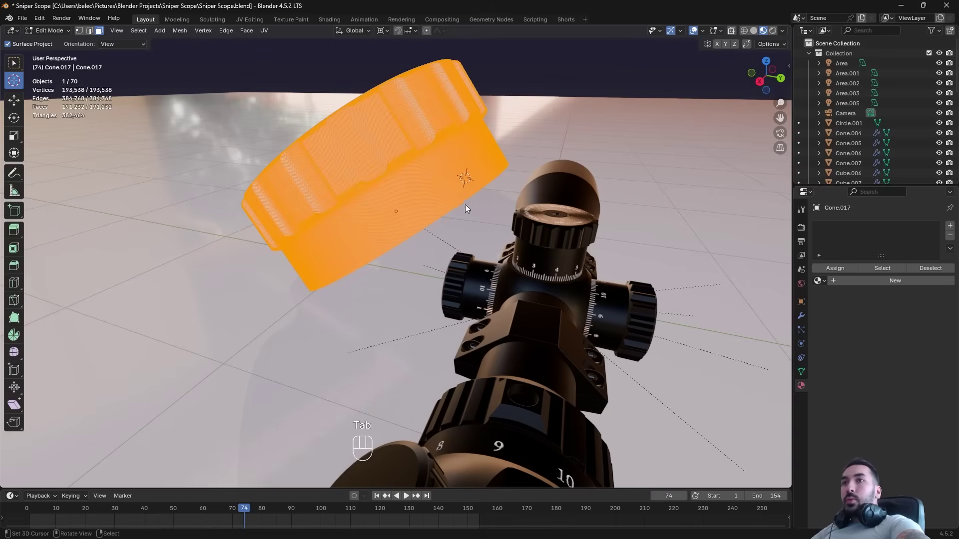
key("Tab")
left_click(884, 268)
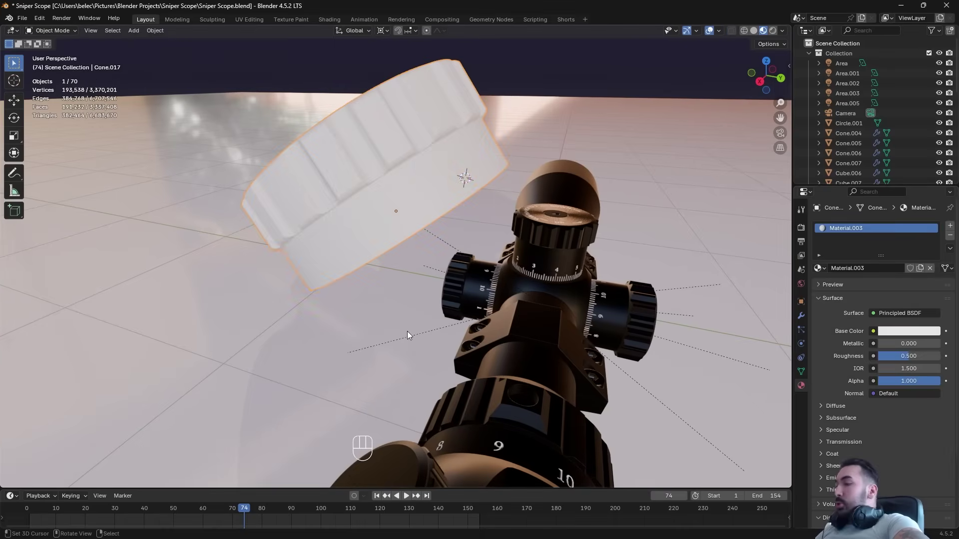
Check the scope body's material for reference and set the blank knob's base color to black
left_click(510, 355)
middle_click_drag(510, 354, 519, 217)
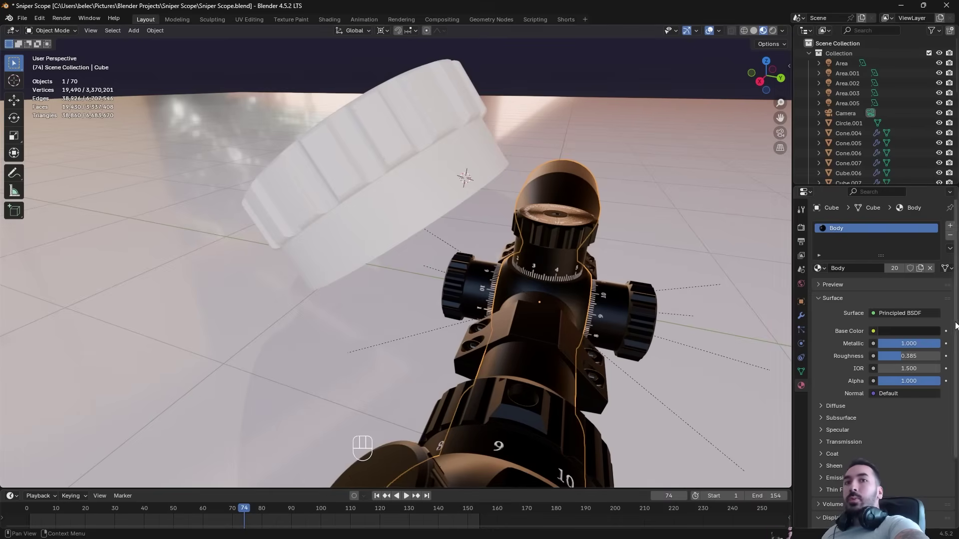
left_click(462, 162)
left_click(903, 330)
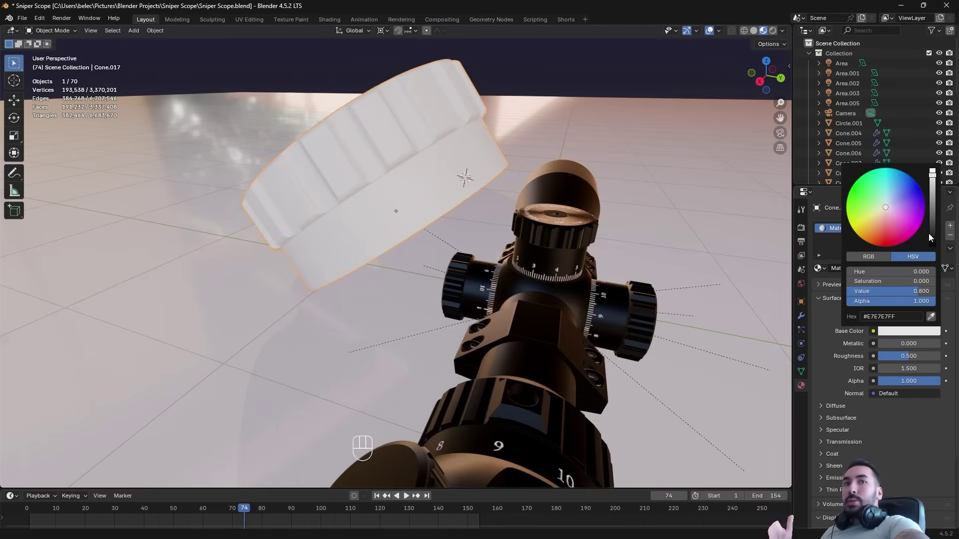
left_click_drag(931, 235, 932, 248)
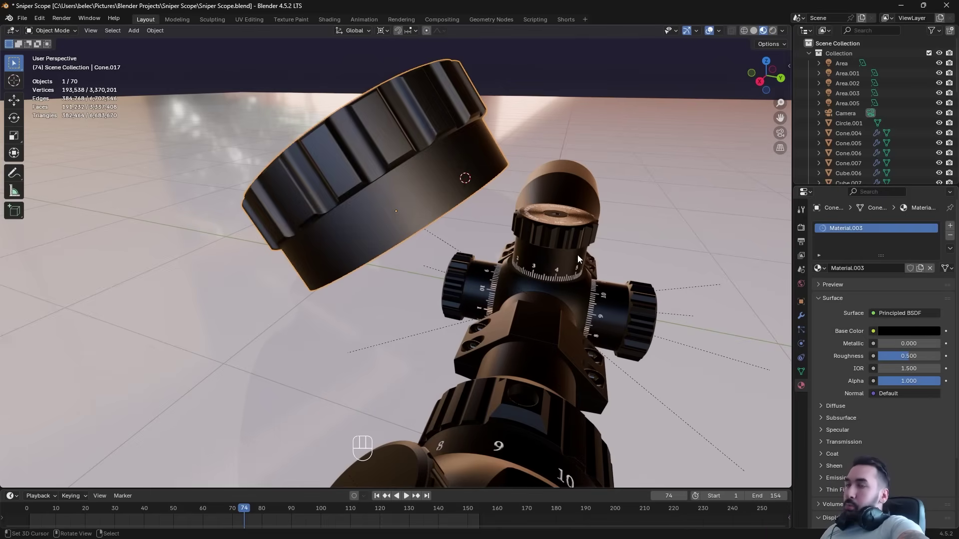
middle_click_drag(478, 244, 588, 257)
left_click_drag(909, 344, 878, 344)
middle_click_drag(449, 280, 396, 201)
key("Tab")
key("Tab")
middle_click_drag(490, 196, 434, 175)
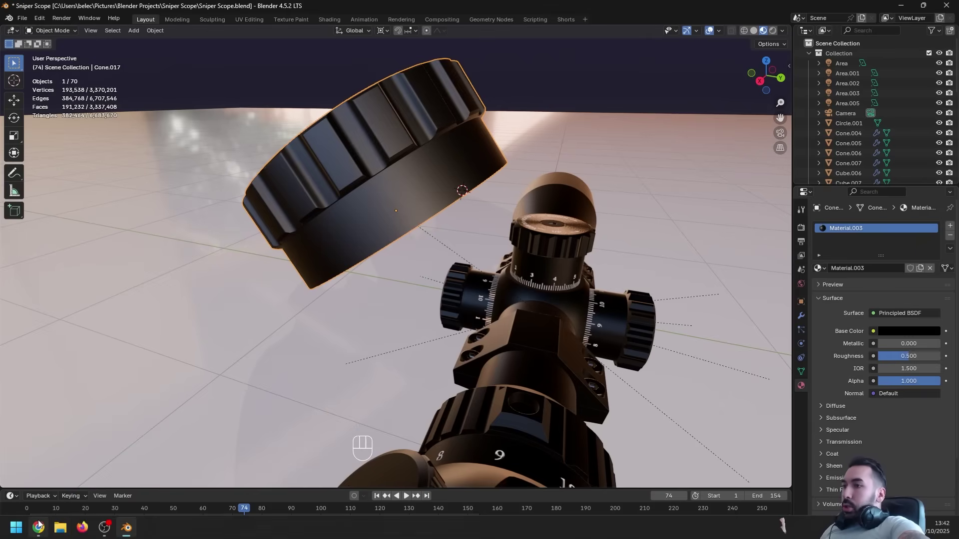
Switch to Canva in the browser and create a custom-size design of 4096 × 256 px
mouse_move(38, 520)
left_click(59, 464)
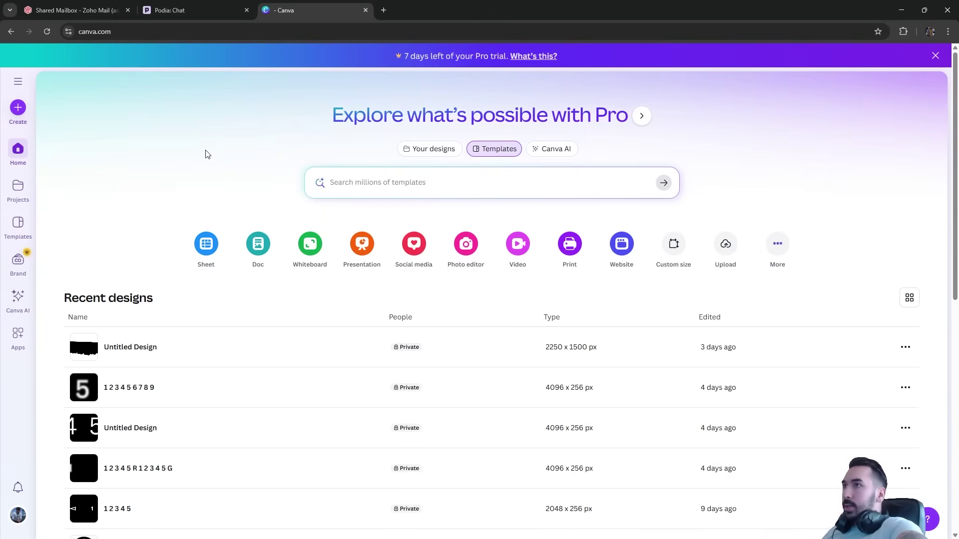
left_click(18, 108)
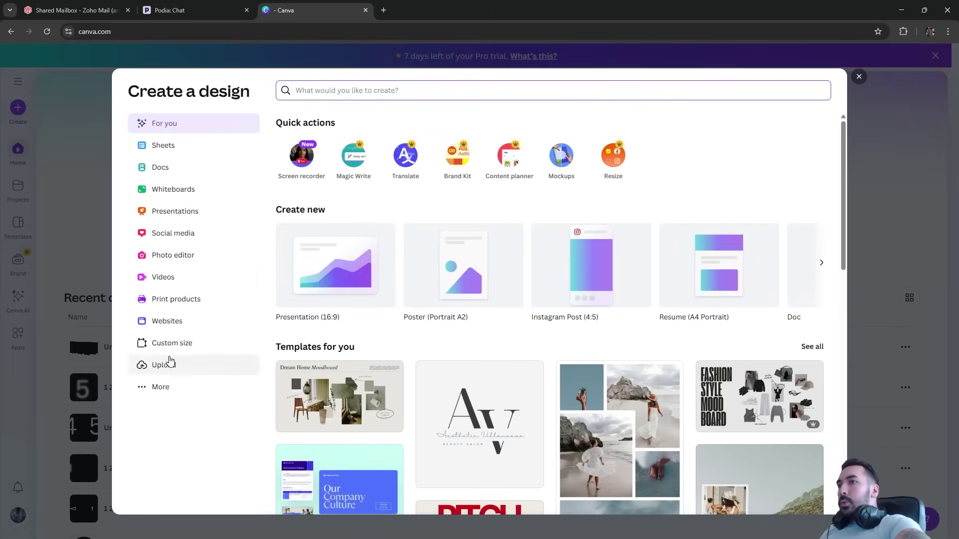
left_click(195, 348)
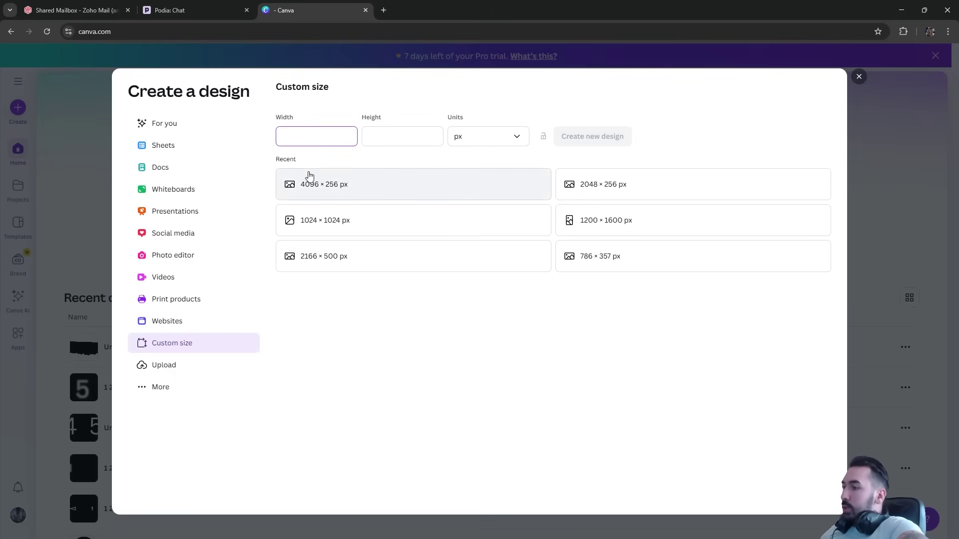
type("4096")
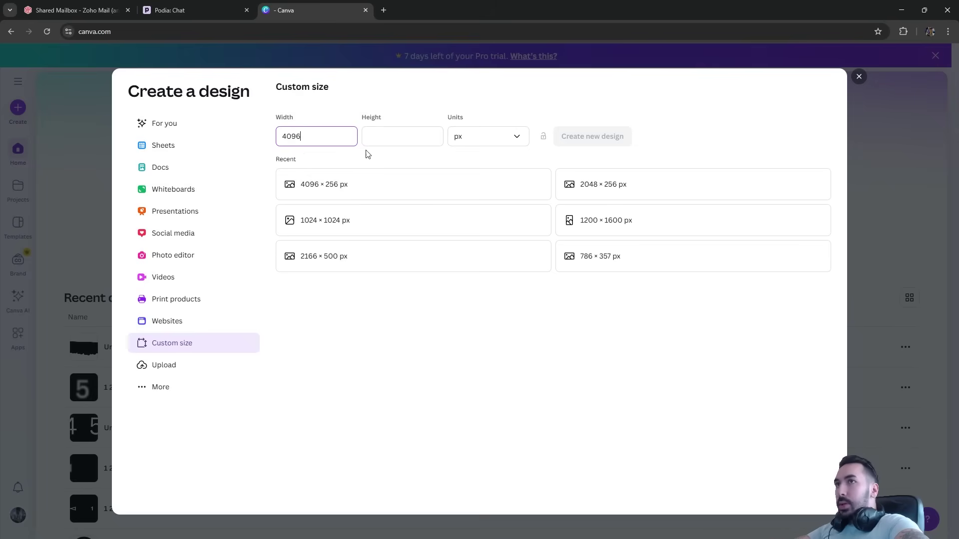
left_click(404, 140)
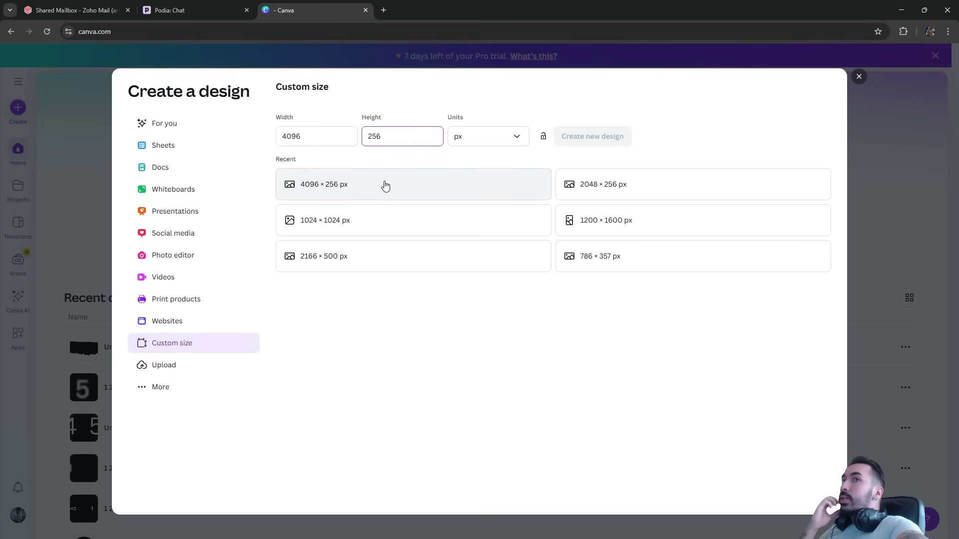
left_click(587, 142)
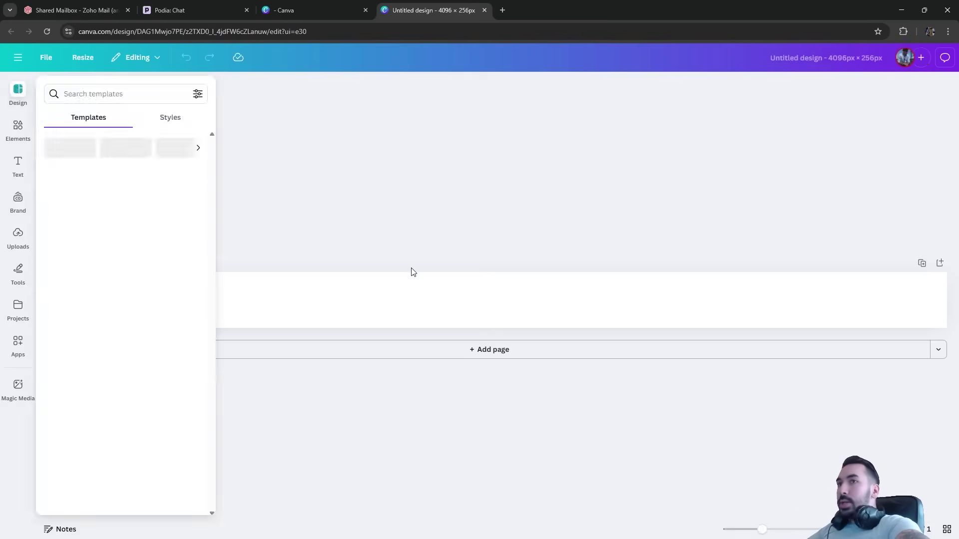
Set the background of the blank 4096 × 256 px page to solid black
left_click(412, 288)
scroll(410, 266, "down", 2, "ctrl")
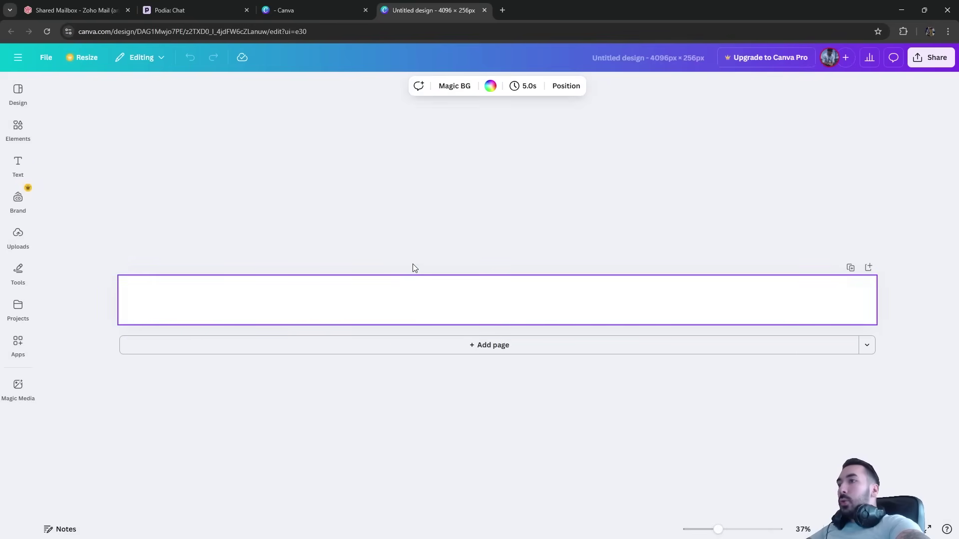
left_click(489, 85)
left_click(54, 271)
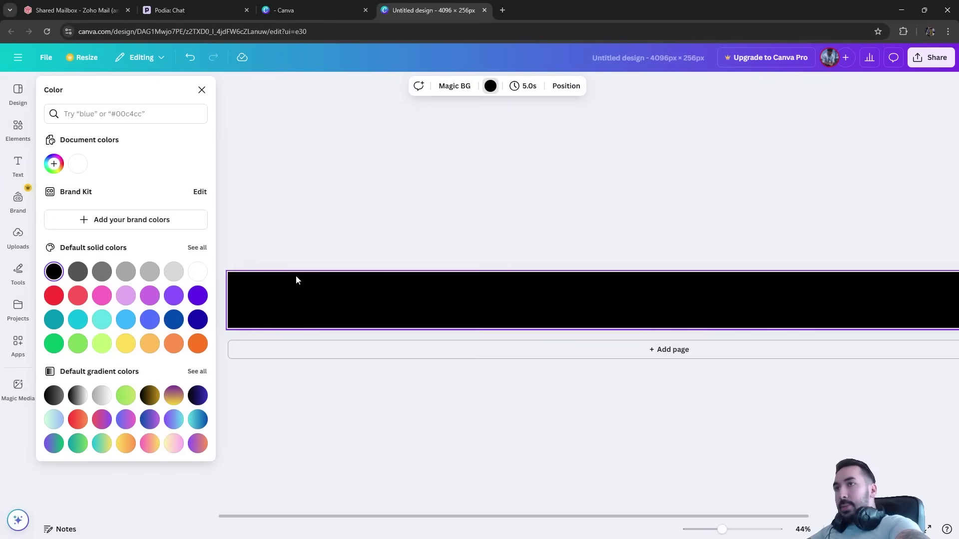
left_click(489, 86)
left_click(489, 86)
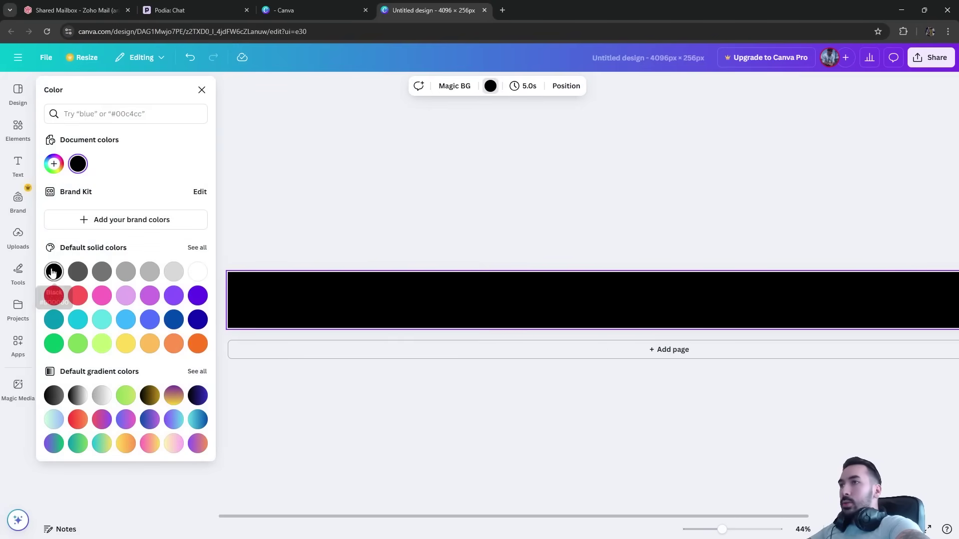
left_click(321, 285)
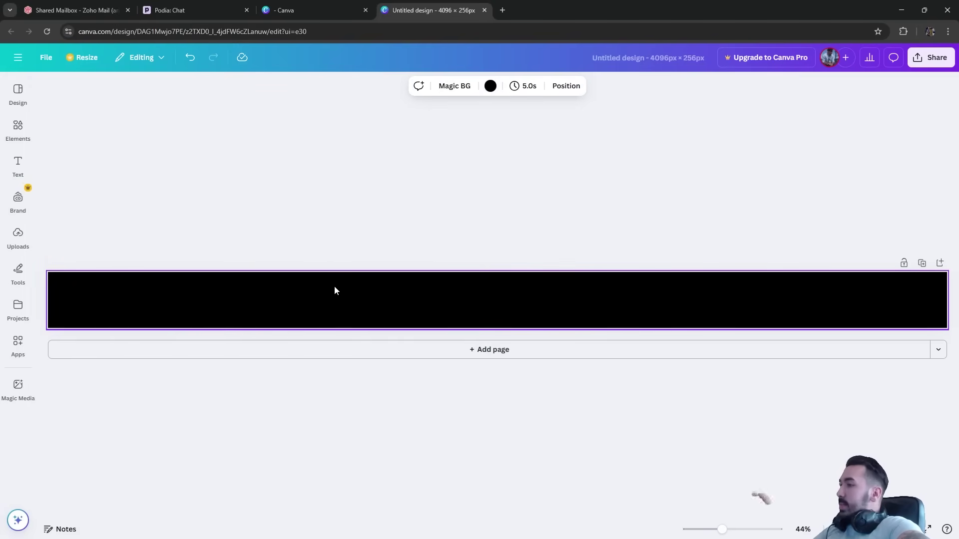
left_click(338, 206)
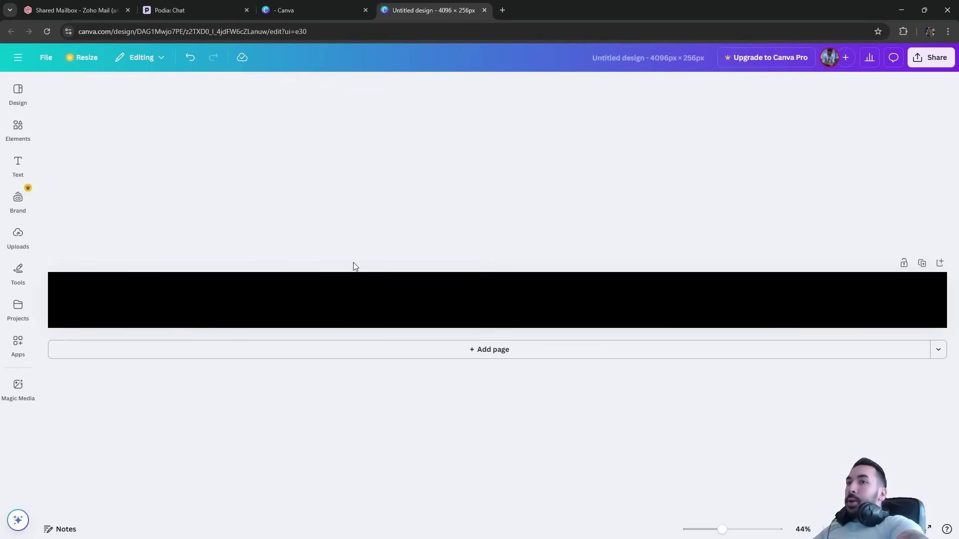
left_click(352, 277)
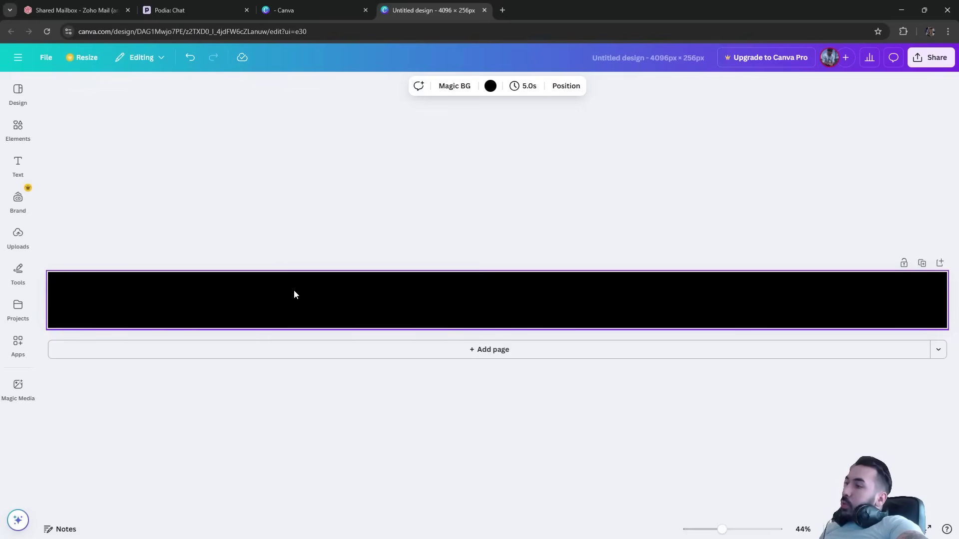
left_click(301, 213)
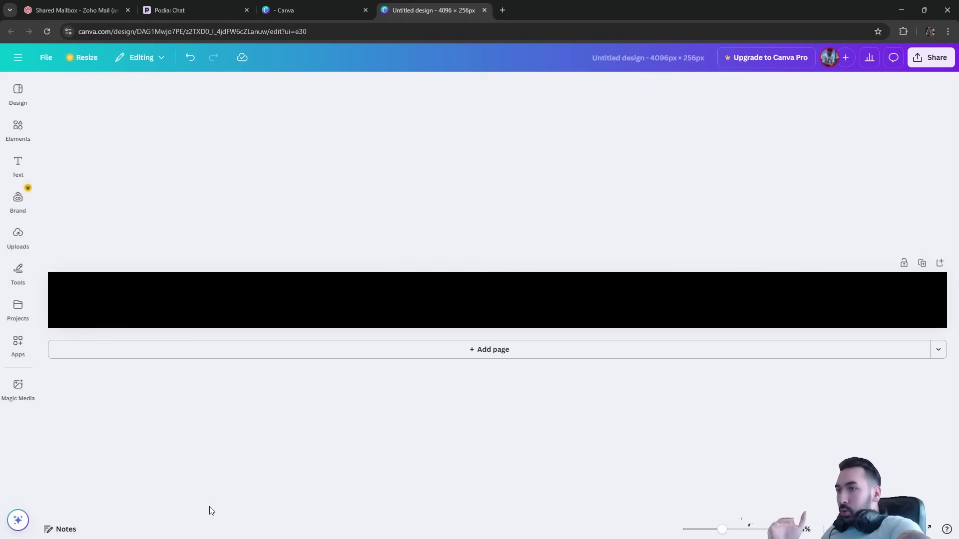
Switch to Blender to inspect the side of the blank knob, and return to the Canva design in the browser
left_click(127, 528)
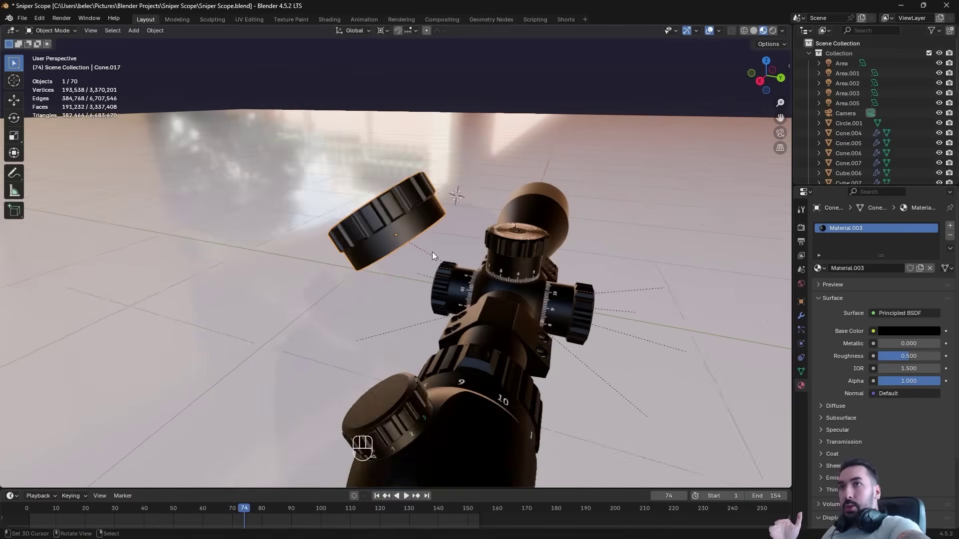
middle_click_drag(432, 251, 360, 319)
left_click(40, 530)
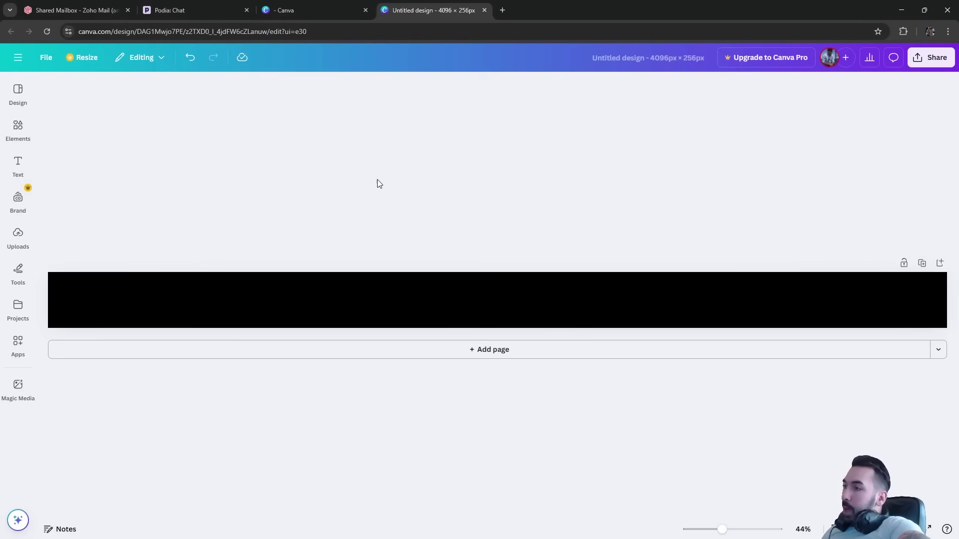
Add a text box to the black strip and scale it up to a font size of about 173
left_click(323, 293)
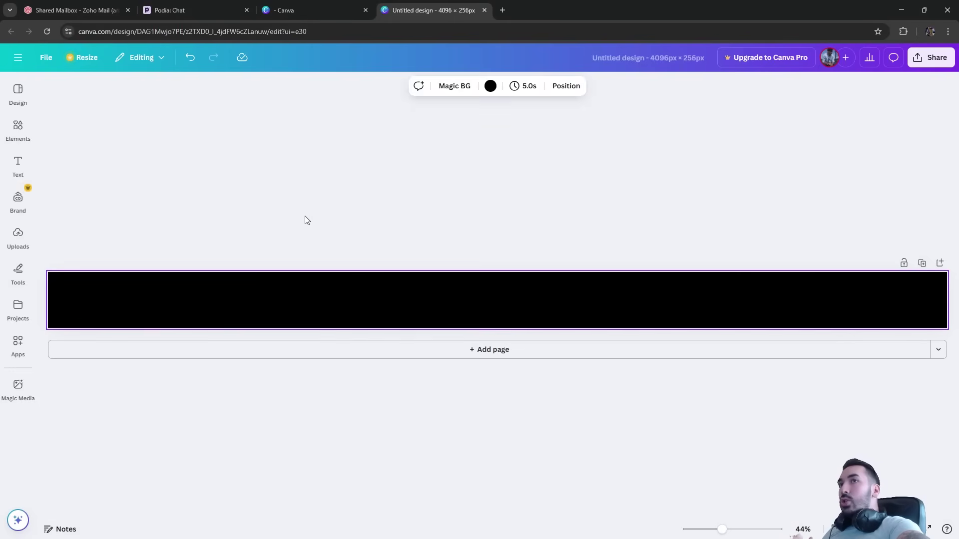
left_click(18, 165)
left_click(125, 118)
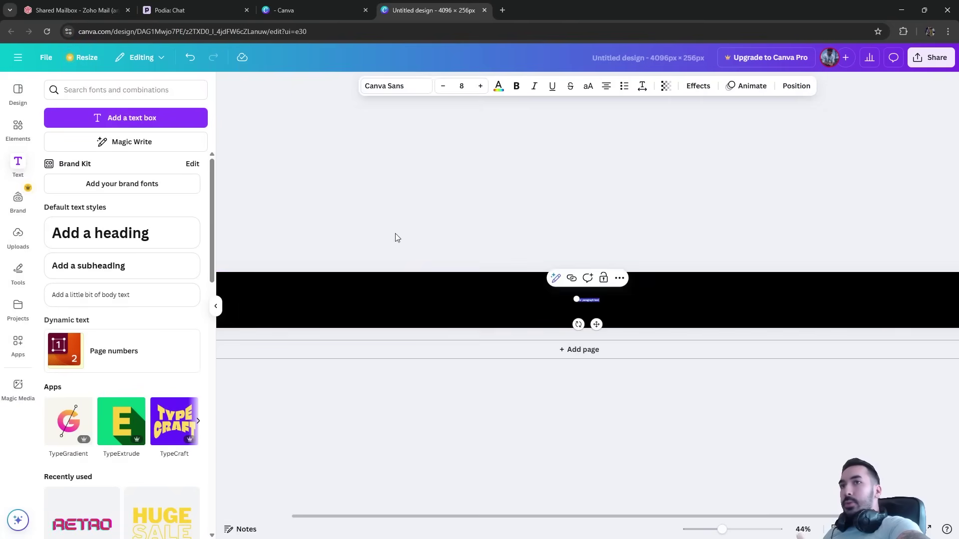
left_click(566, 295)
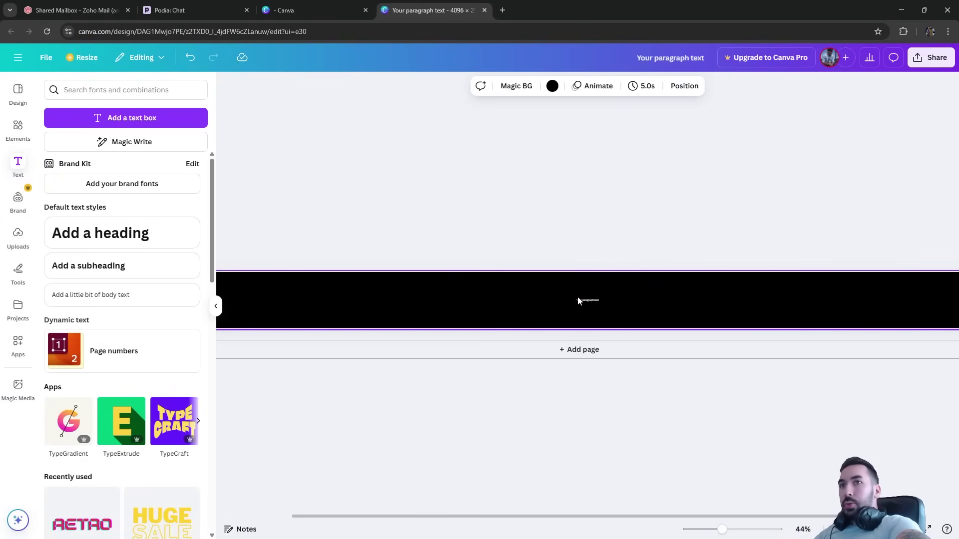
left_click(580, 300)
left_click_drag(576, 299, 352, 250)
Replace the placeholder text with "1 2 3 4 5"
double_click(428, 304)
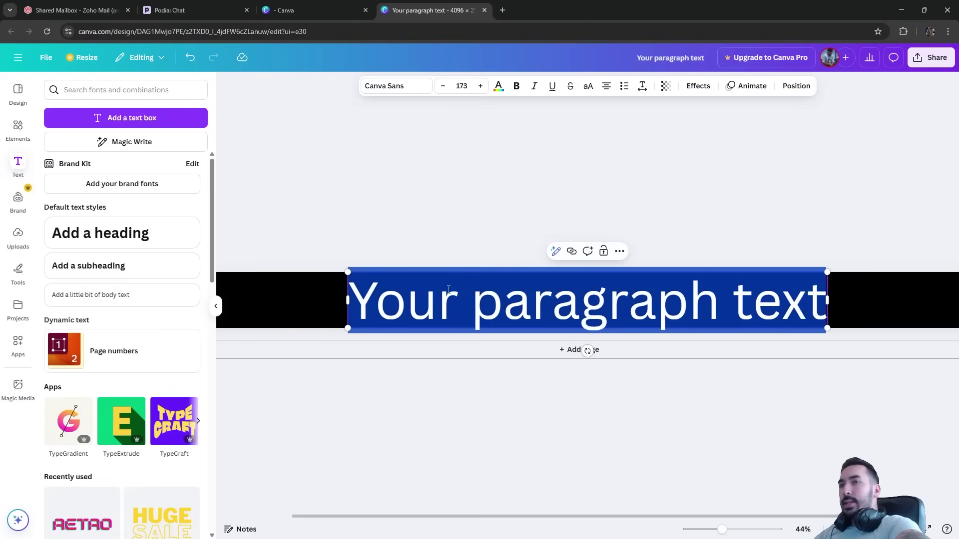
type("1 2")
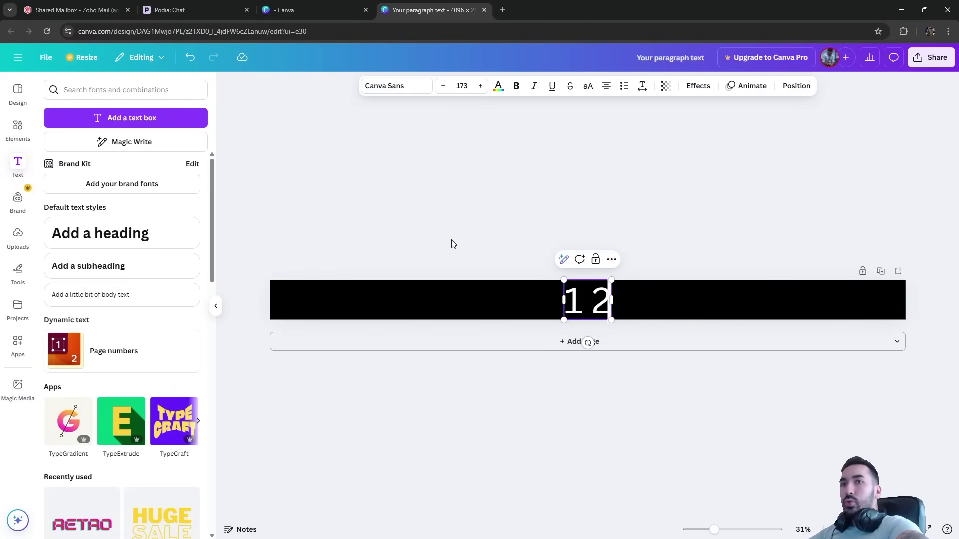
type(" 3 4 5")
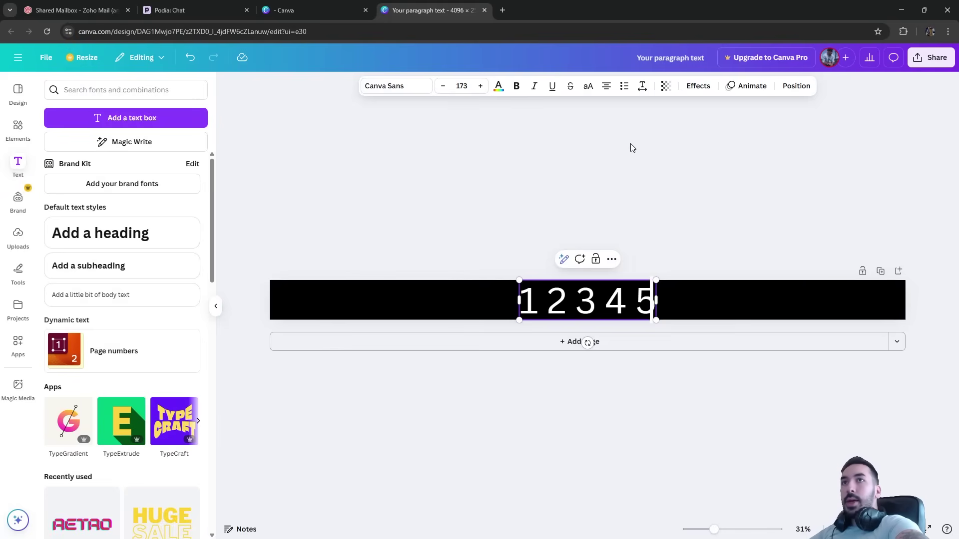
Widen the letter spacing of the whole number row to spread the digits along the strip
key("ctrl+a")
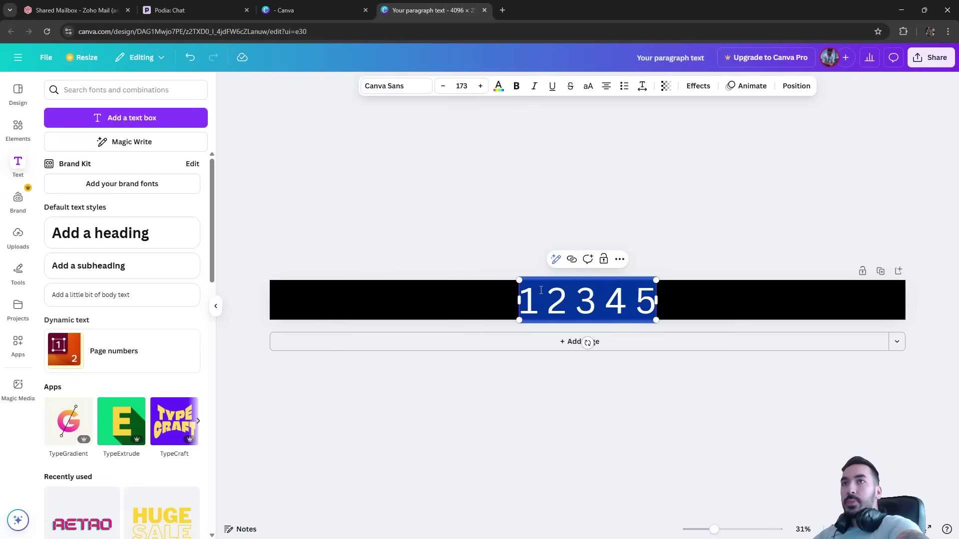
left_click(642, 85)
left_click_drag(606, 127, 687, 138)
left_click(559, 297)
left_click(508, 237)
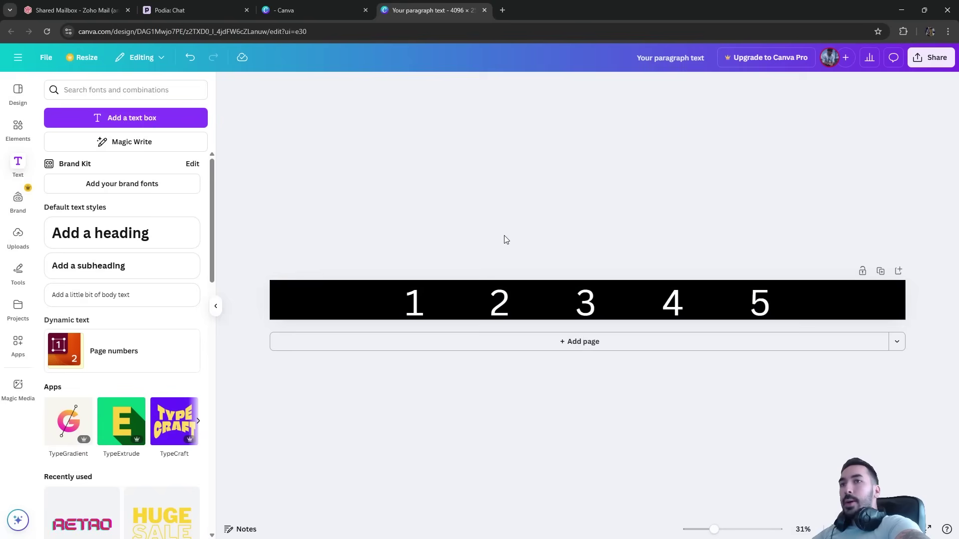
Set the font size of all the numbers to 122
left_click(427, 300)
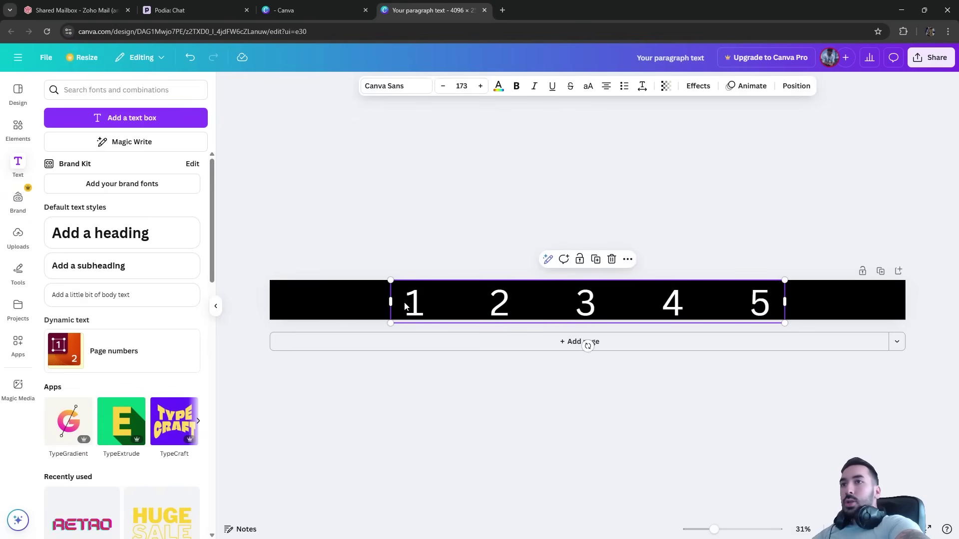
double_click(414, 306)
key("ctrl+a")
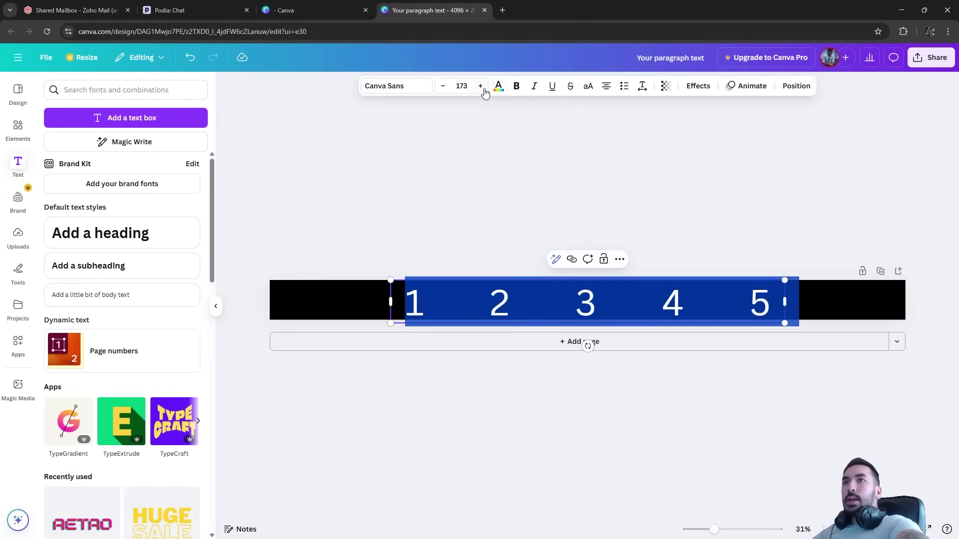
left_click(442, 88)
left_click(443, 88)
left_click(443, 88)
left_click(442, 88)
left_click(442, 87)
left_click(442, 88)
left_click(443, 88)
left_click(459, 86)
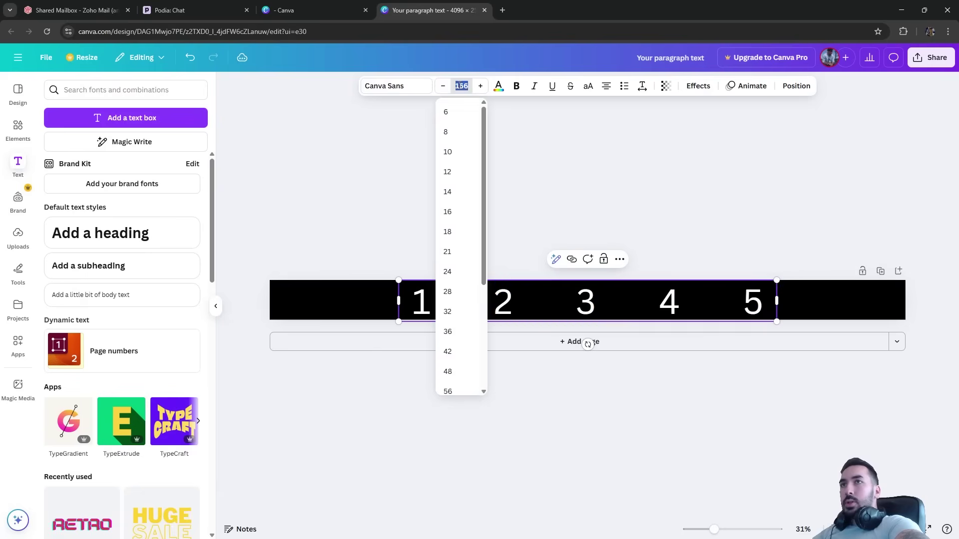
type("122")
left_click(499, 135)
Insert extra tab spacing between the digits to distribute 1 to 5 evenly across the full width of the strip
left_click(496, 301)
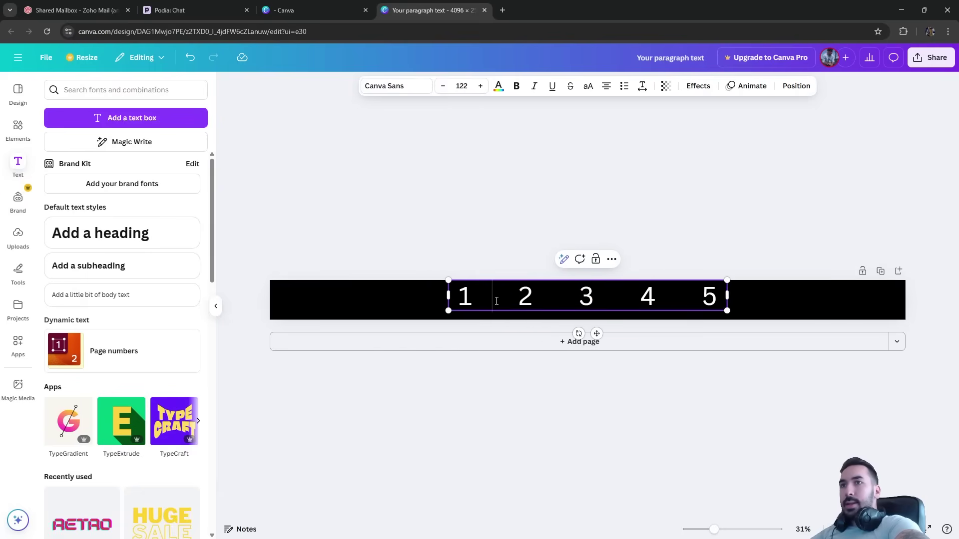
left_click(498, 298)
key("Tab")
key("Tab")
left_click(587, 295)
key("Tab")
key("Tab")
key("Tab")
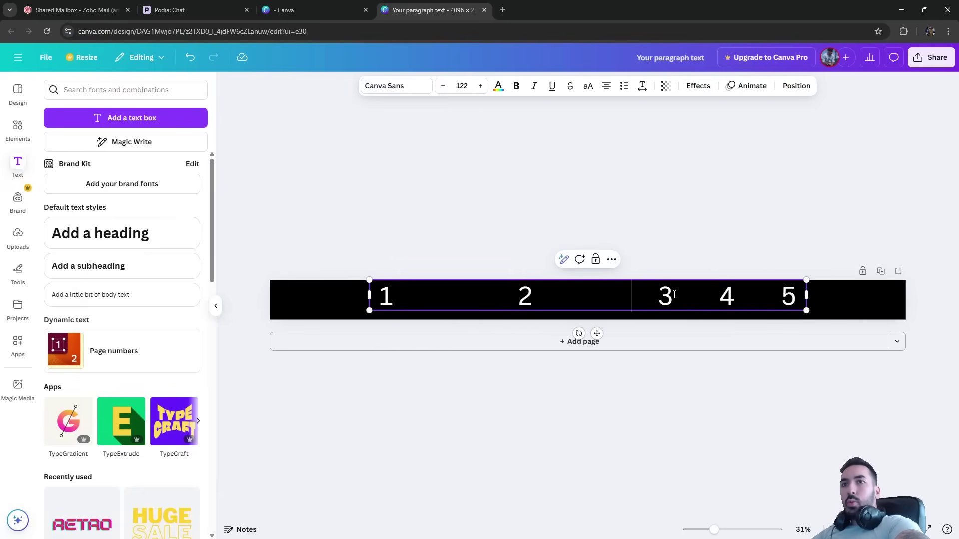
left_click(689, 292)
key("Tab")
left_click(795, 295)
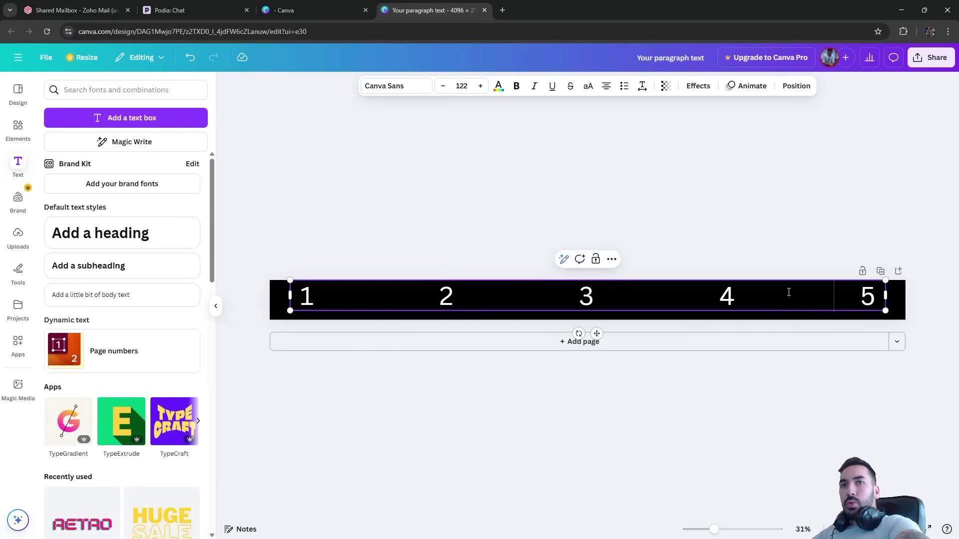
left_click(715, 249)
Move the number row down to centre it vertically on the black strip
left_click(584, 297)
left_click_drag(584, 298, 587, 306)
left_click(444, 227)
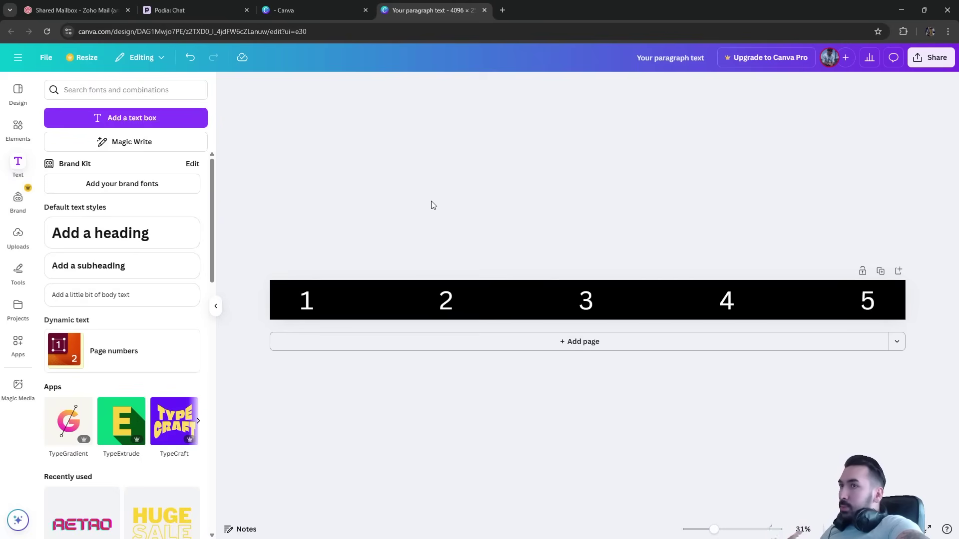
Download the design as a PNG at its 4,096 × 256 px size
left_click(46, 58)
left_click(91, 289)
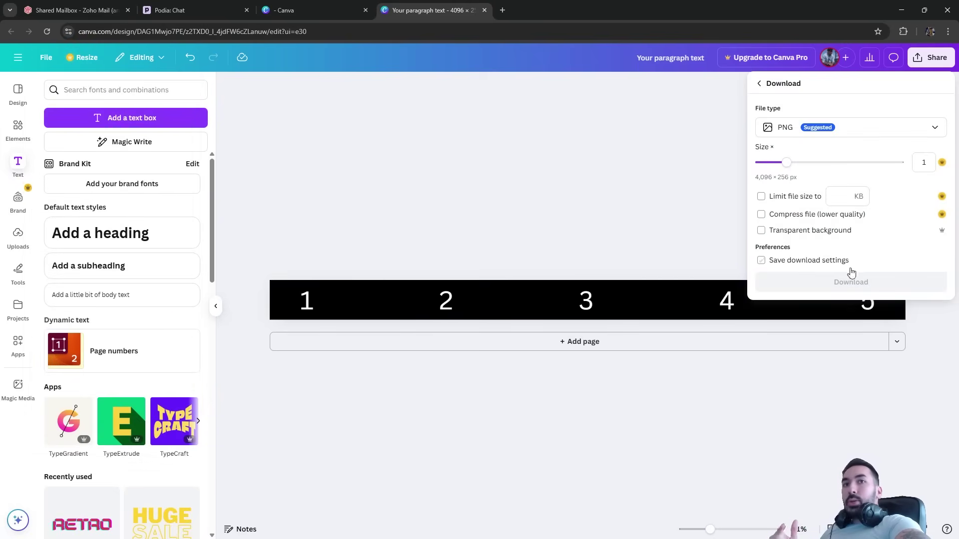
left_click(849, 280)
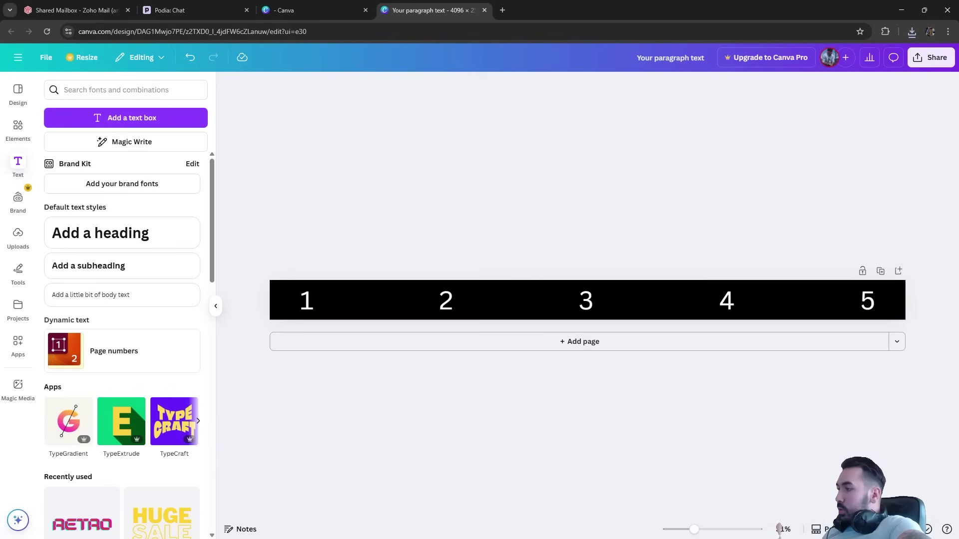
Open a File Explorer window, move it aside off the canvas, and return to the design
key("super+e")
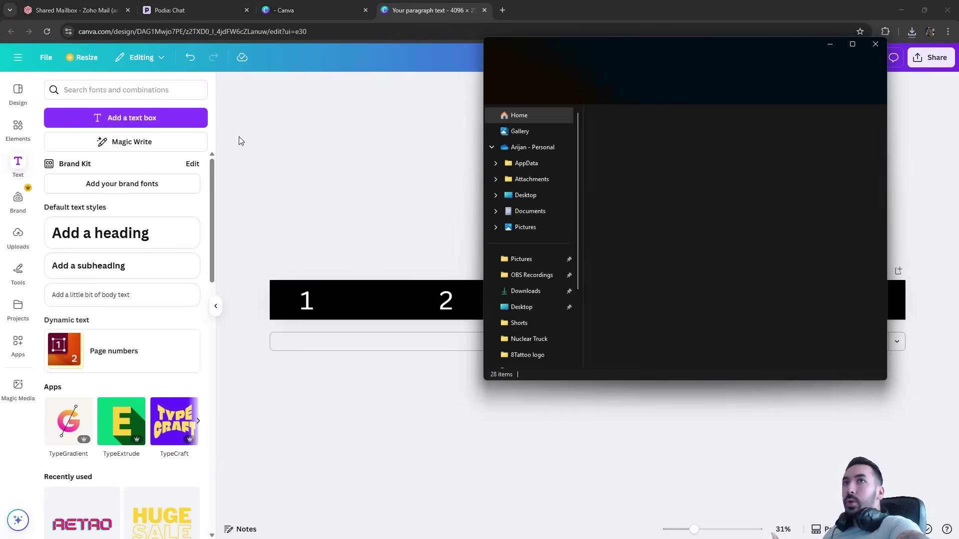
left_click_drag(672, 50, 0, 269)
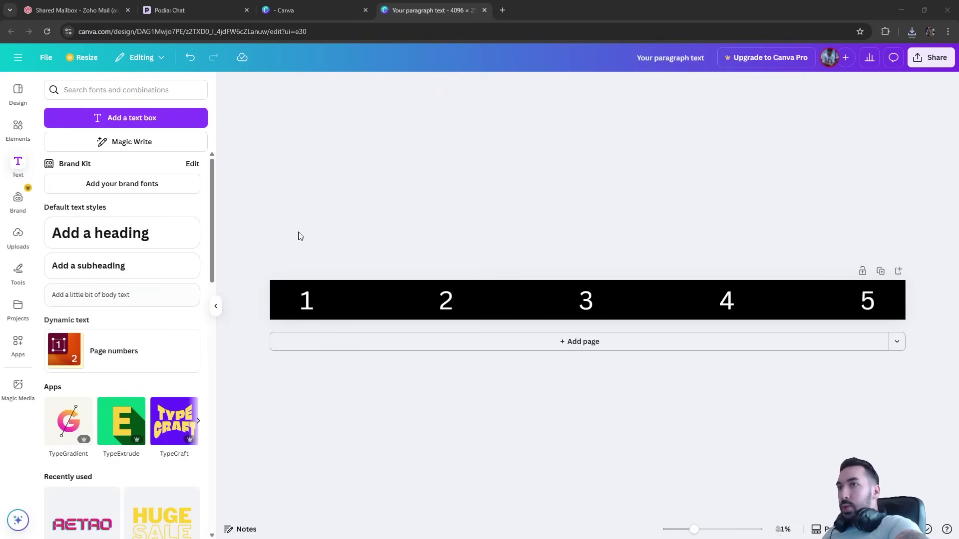
left_click(371, 218)
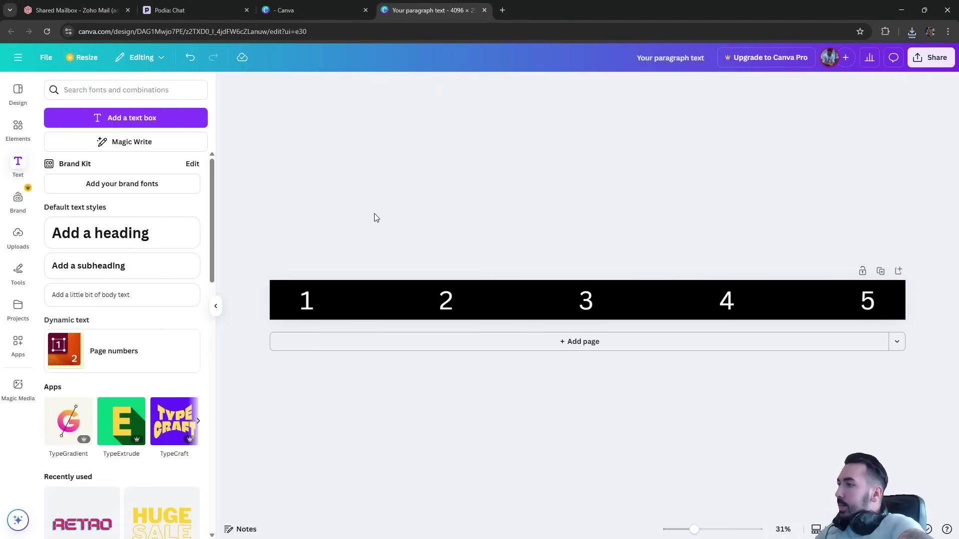
Color the digits 1 and 2 red
left_click(325, 299)
left_click_drag(301, 300, 473, 301)
left_click(499, 87)
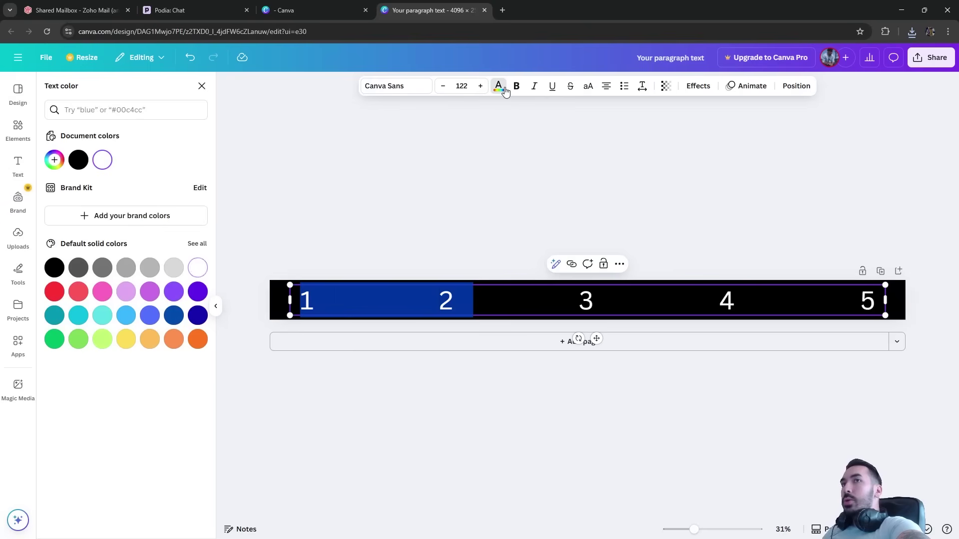
left_click(57, 292)
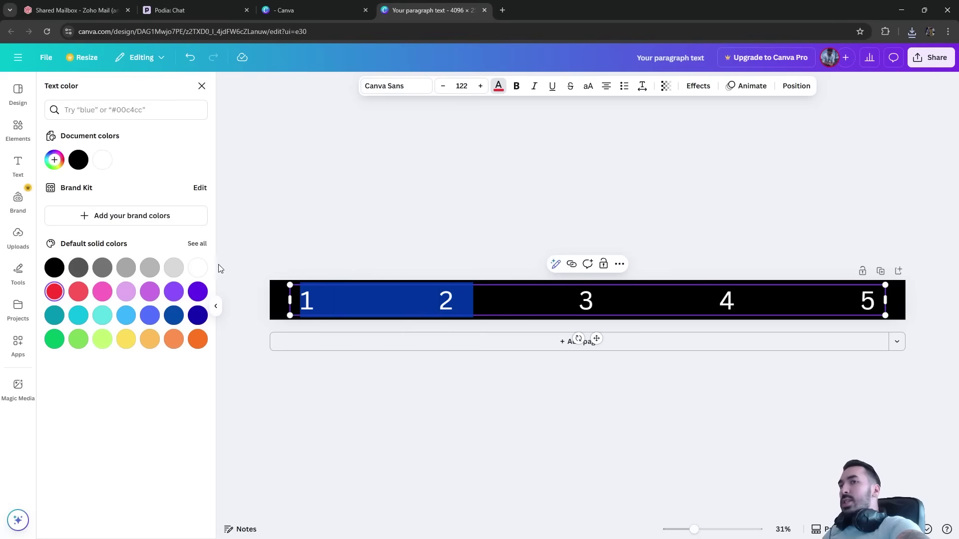
left_click(433, 216)
Color the digits 4 and 5 green
left_click(615, 302)
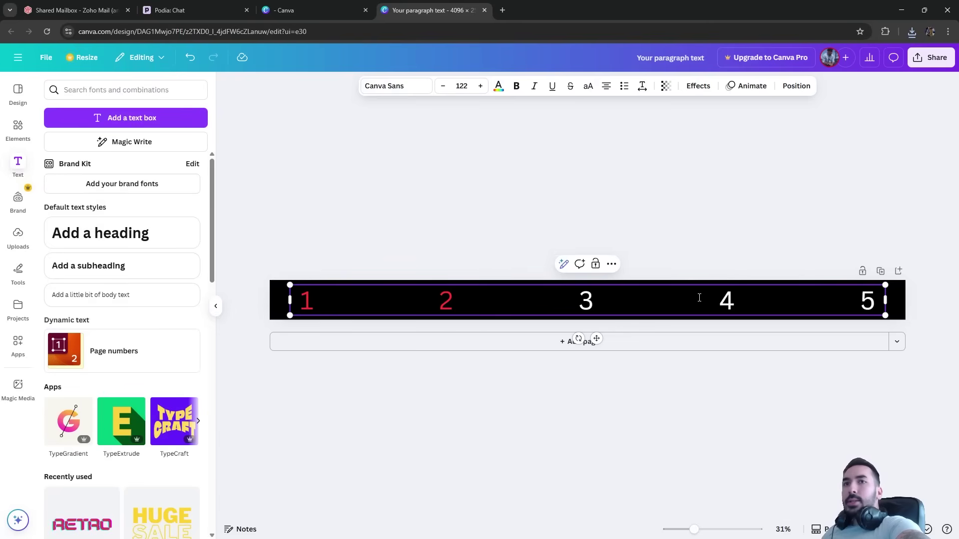
left_click_drag(720, 300, 889, 303)
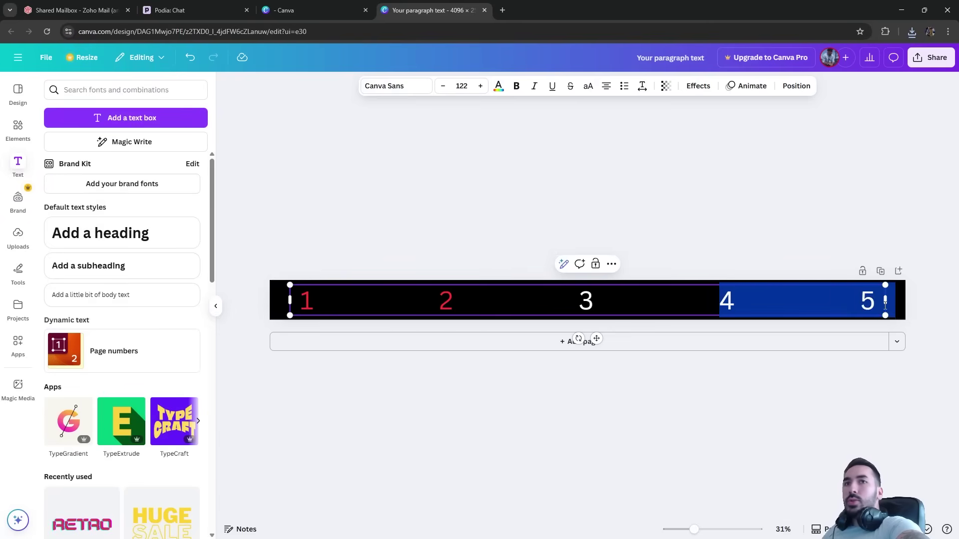
left_click(498, 85)
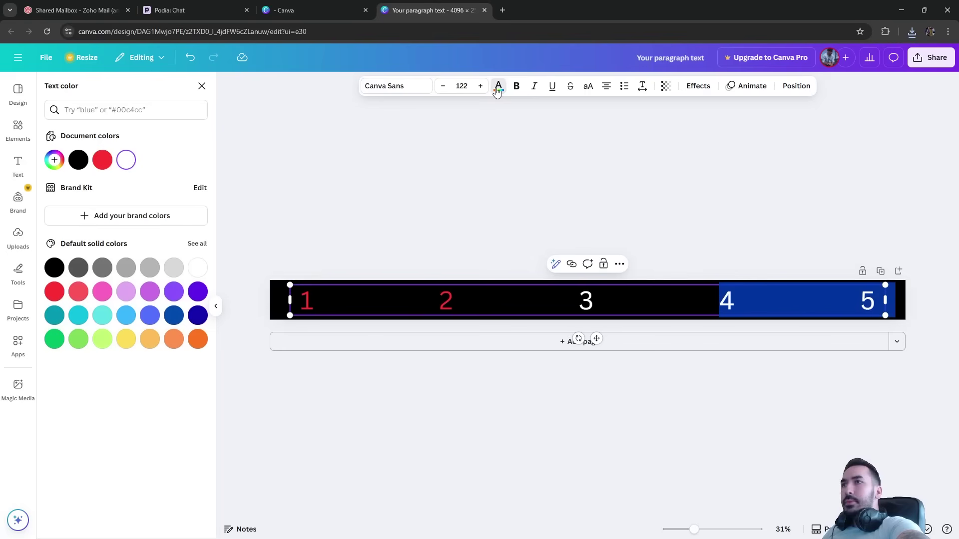
left_click(57, 339)
key("Escape")
left_click(500, 233)
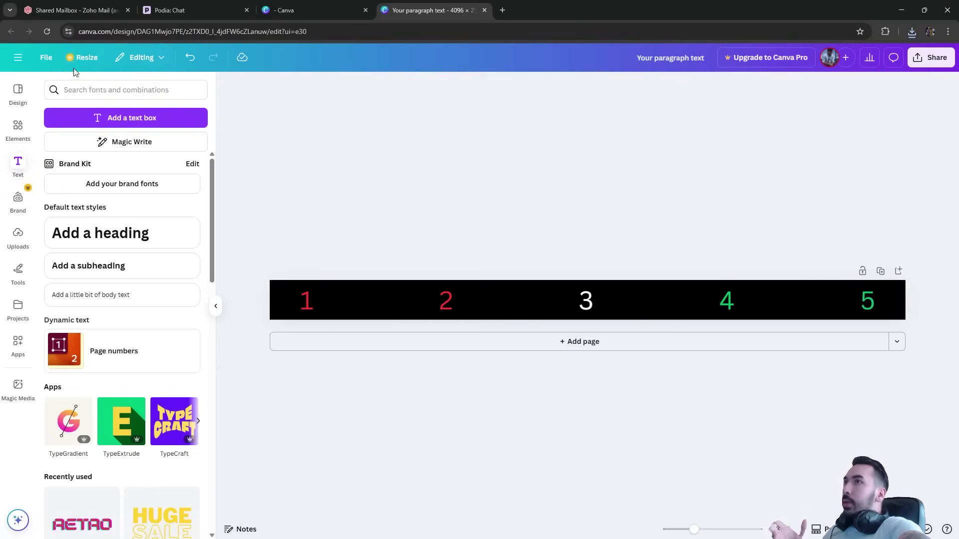
Download the design with the red and green digits as a PNG at 4,096 × 256 px
left_click(45, 58)
left_click(96, 283)
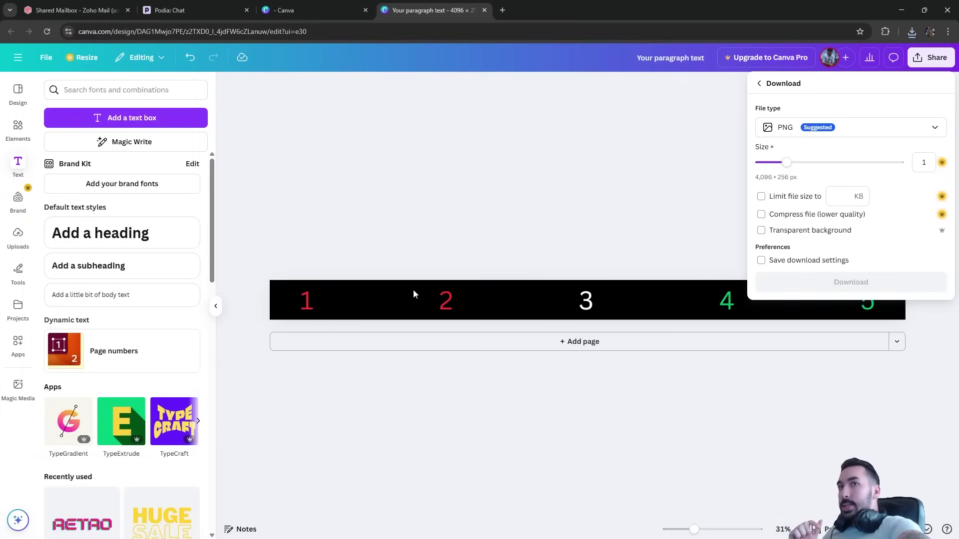
left_click(850, 282)
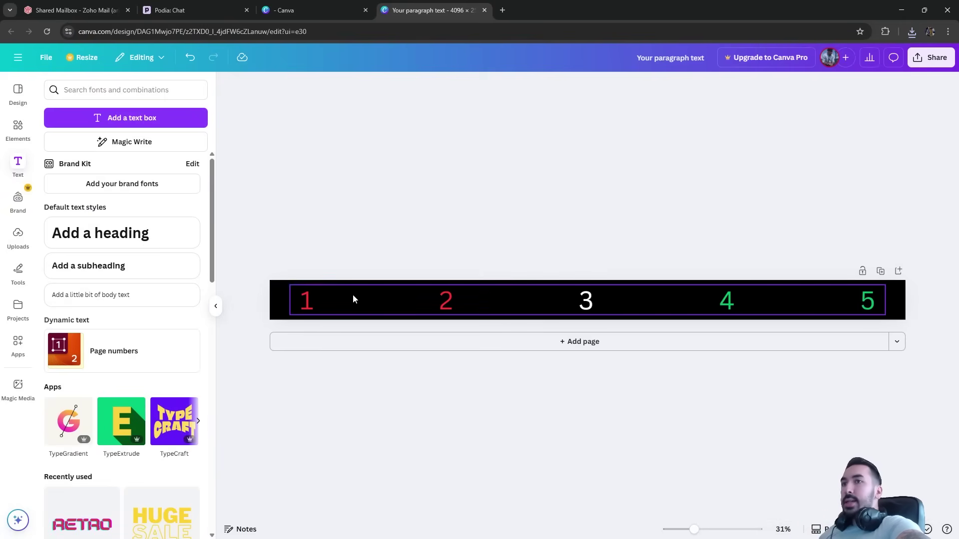
left_click(379, 300)
left_click(371, 273)
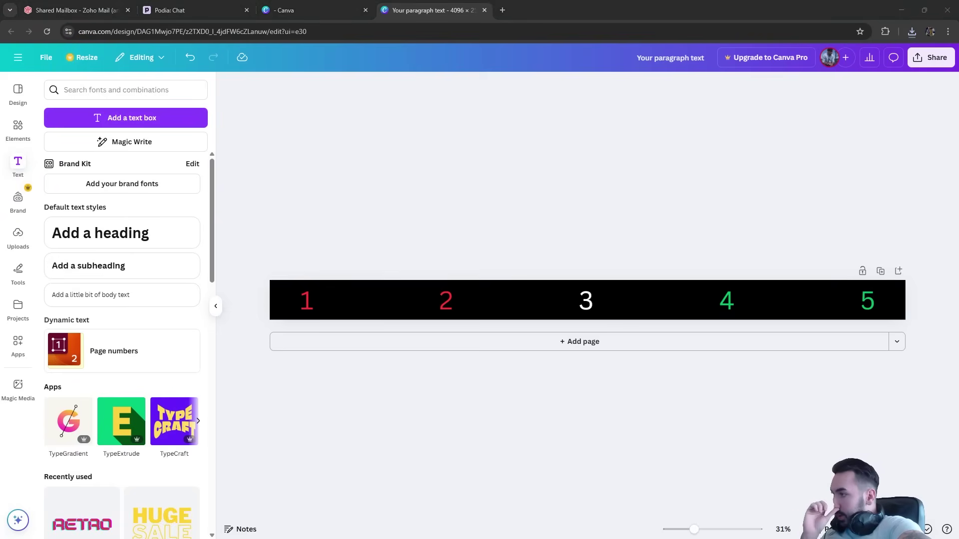
Place the white-digit strip image on the page and enlarge it to cover the whole design
left_click_drag(524, 312, 568, 309)
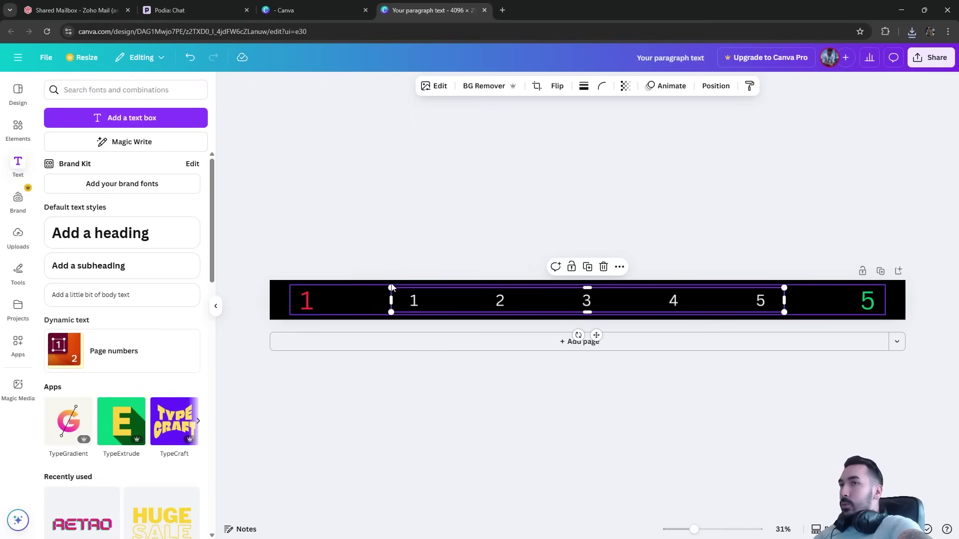
left_click_drag(391, 288, 272, 278)
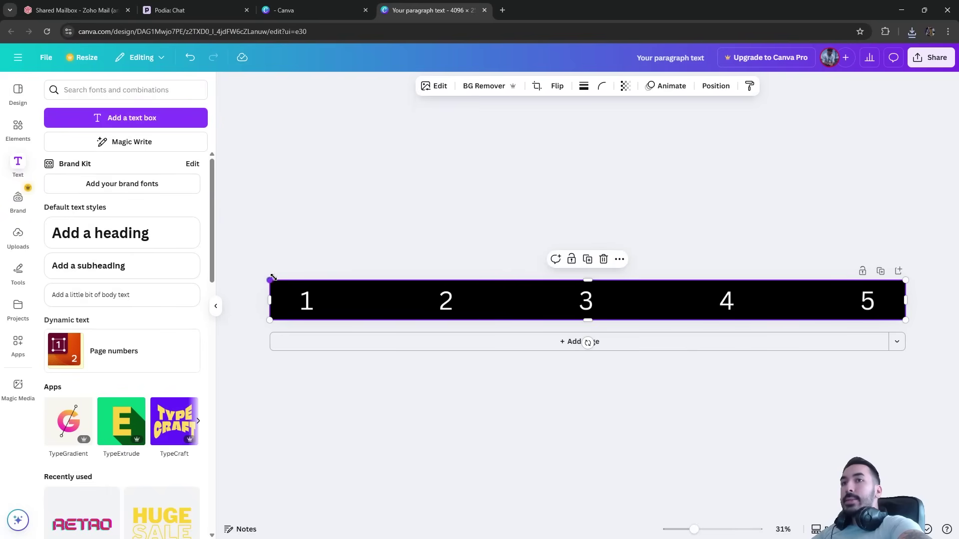
left_click(381, 238)
left_click(453, 303)
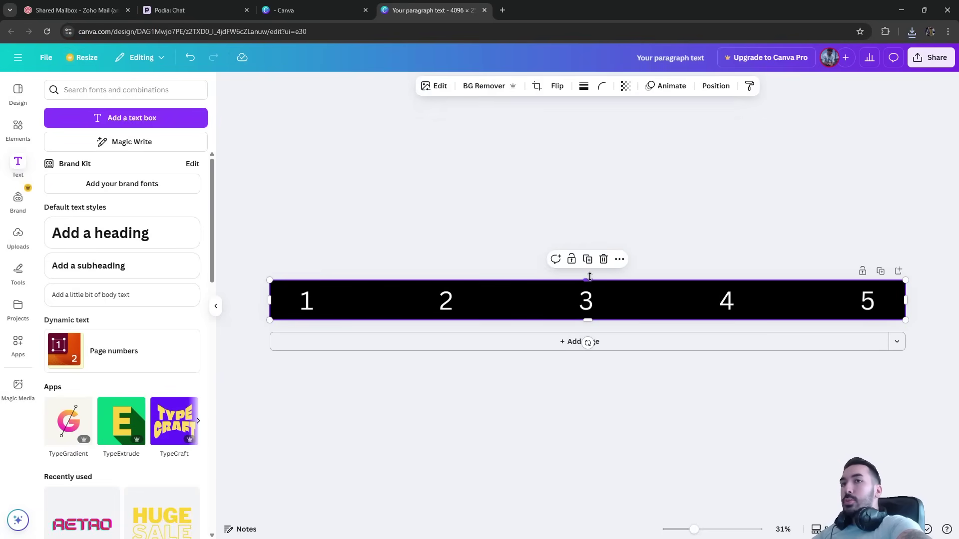
mouse_move(589, 277)
left_mouse_down()
mouse_move(604, 303)
mouse_move(601, 280)
left_mouse_up()
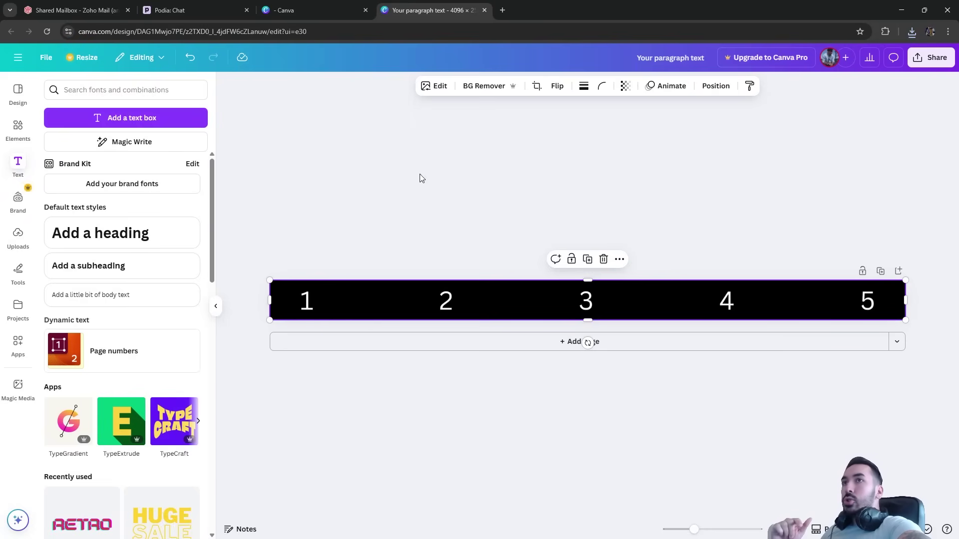
Apply the Blur effect to the whole strip image at an intensity of 13
left_click(434, 85)
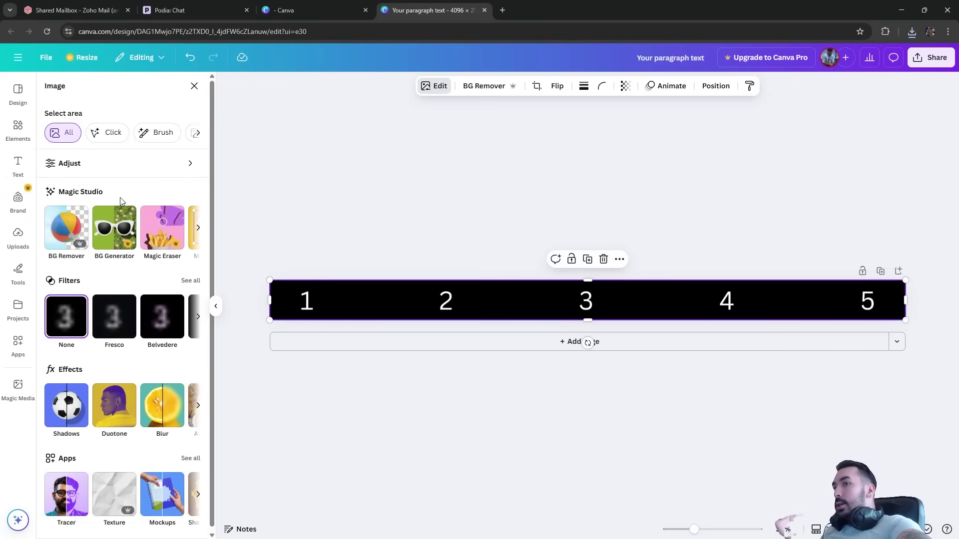
left_click(168, 414)
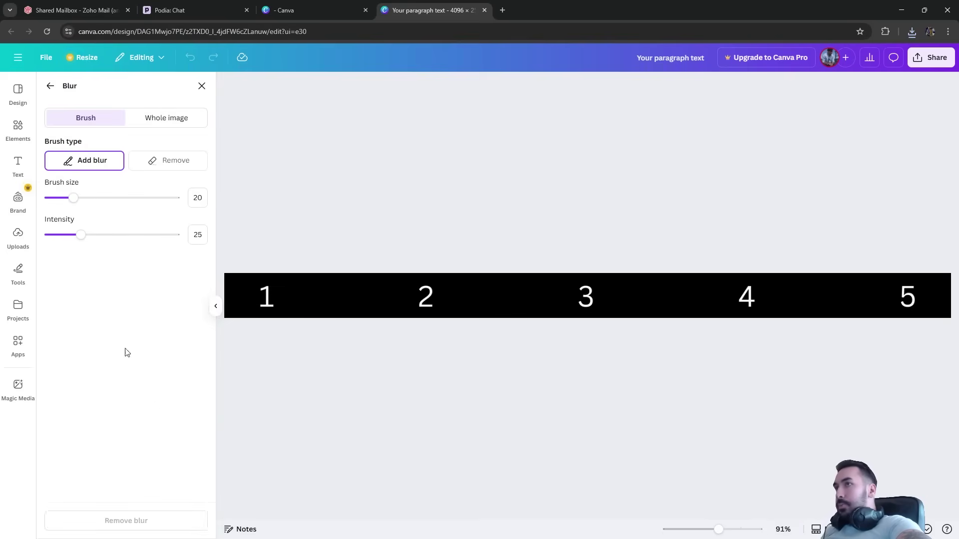
left_click(170, 118)
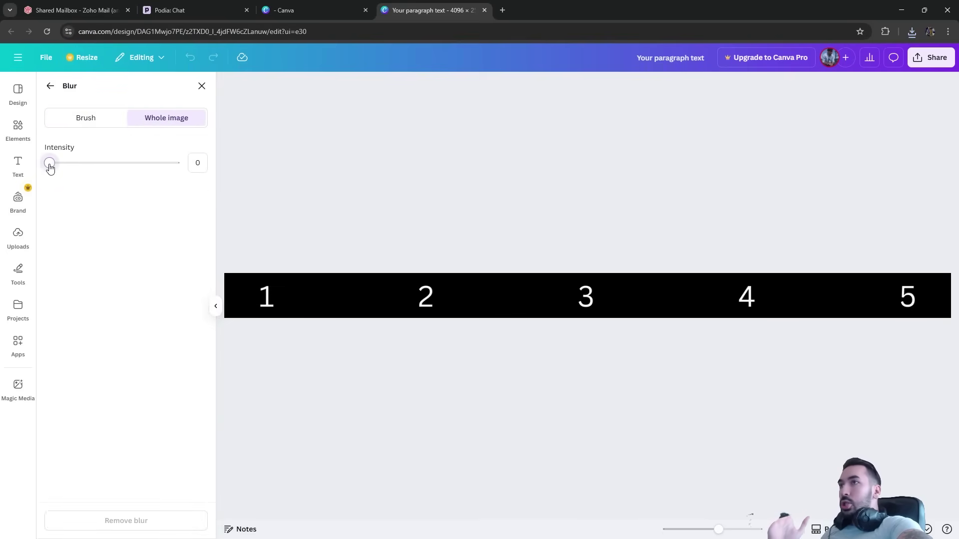
left_click_drag(49, 165, 66, 170)
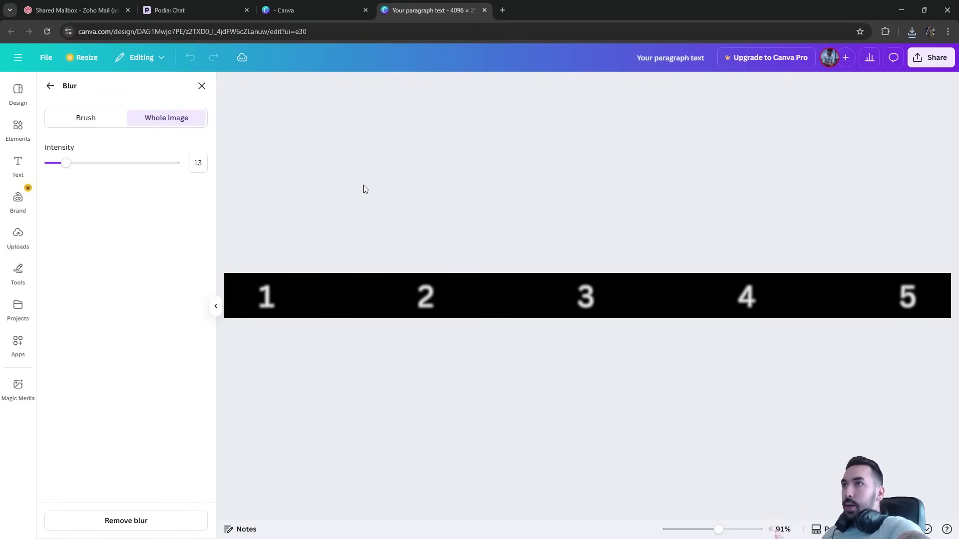
Download the blurred digit strip as a PNG at 4,096 × 256 px
left_click(44, 58)
left_click(89, 282)
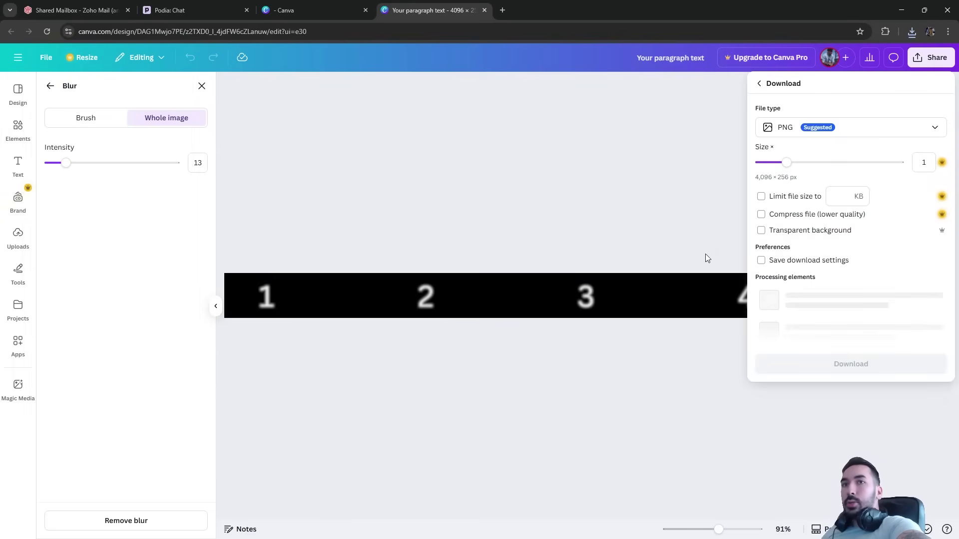
left_click(824, 282)
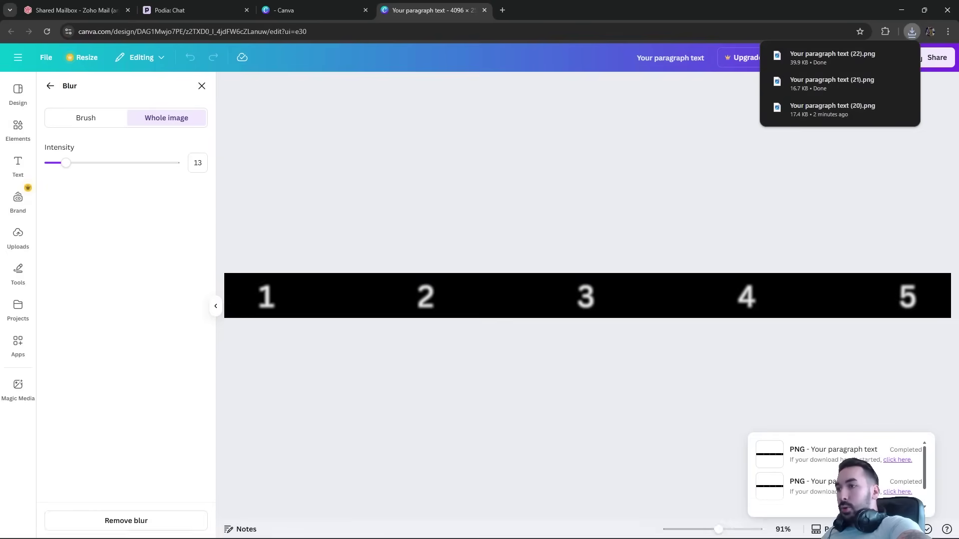
Switch to the Sniper Scope project in Blender and bring up the Shading workspace for the detached knob
left_click(132, 533)
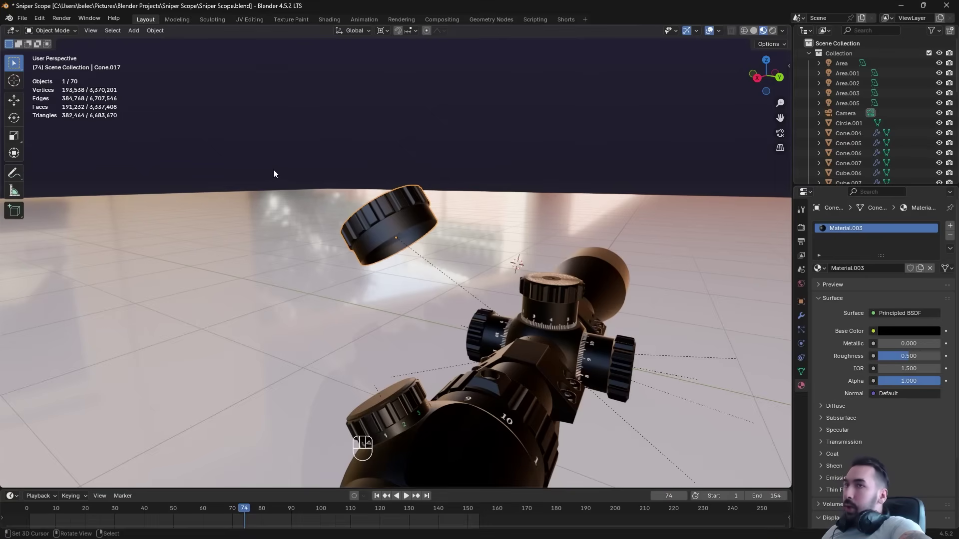
scroll(395, 226, "up", 3)
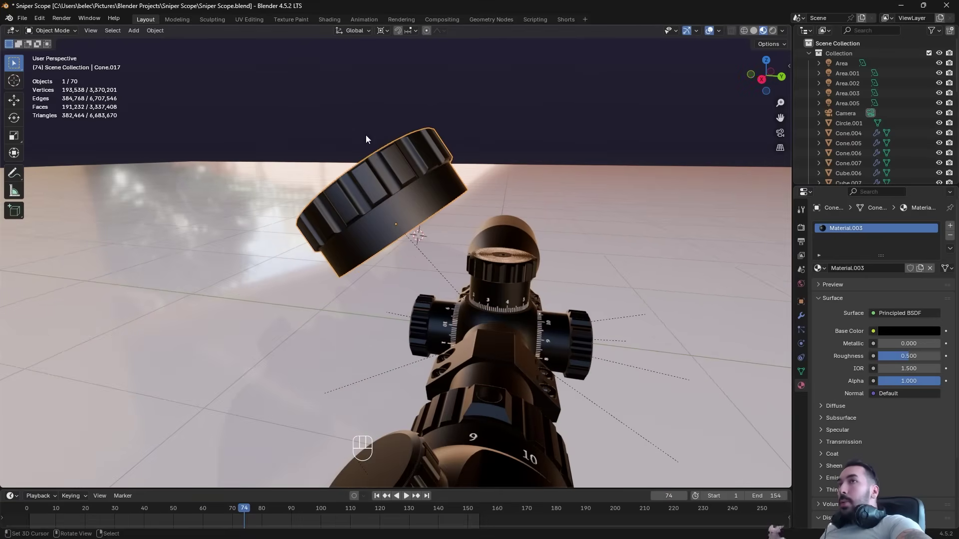
left_click(327, 19)
scroll(501, 205, "up", 3)
mouse_move(502, 206)
middle_mouse_down()
mouse_move(573, 235)
mouse_move(490, 231)
mouse_move(149, 125)
middle_mouse_up()
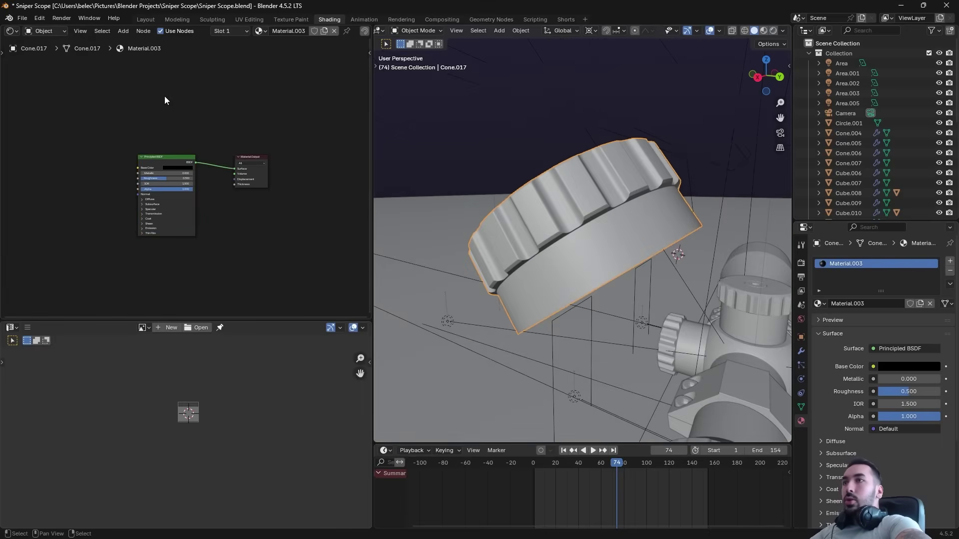
left_click_drag(79, 89, 298, 241)
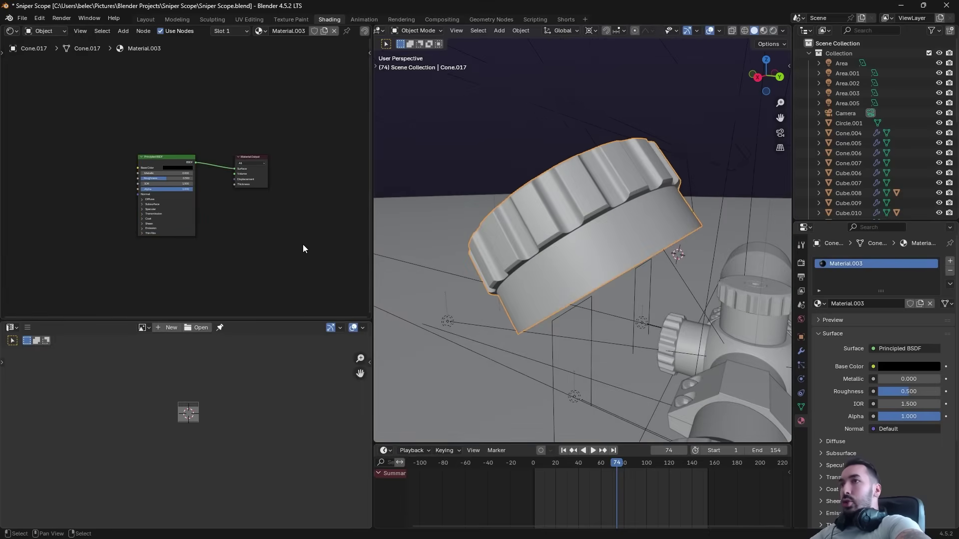
Adjust the borders between the editor areas and set the area beneath the shader nodes to the UV Editor
left_click_drag(376, 243, 372, 244)
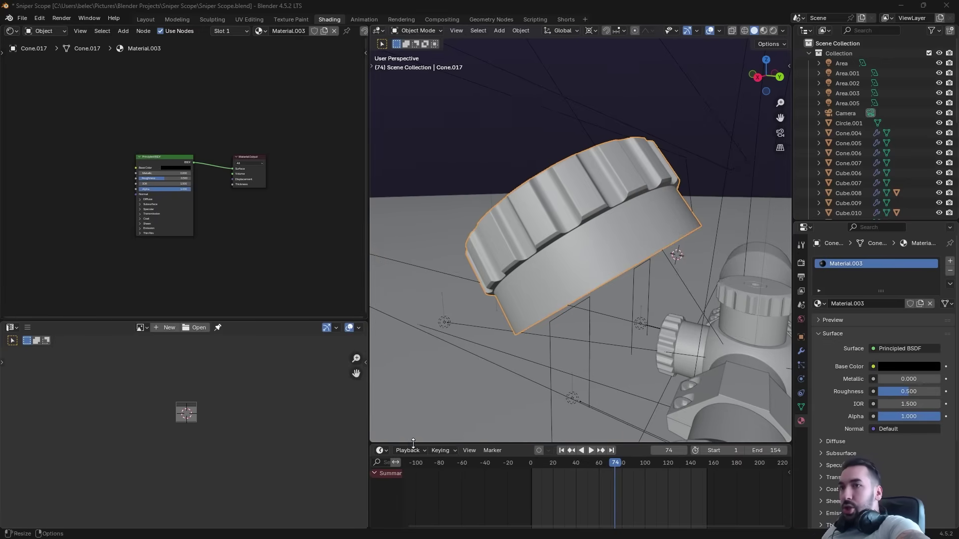
left_click_drag(399, 443, 400, 425)
left_click(381, 433)
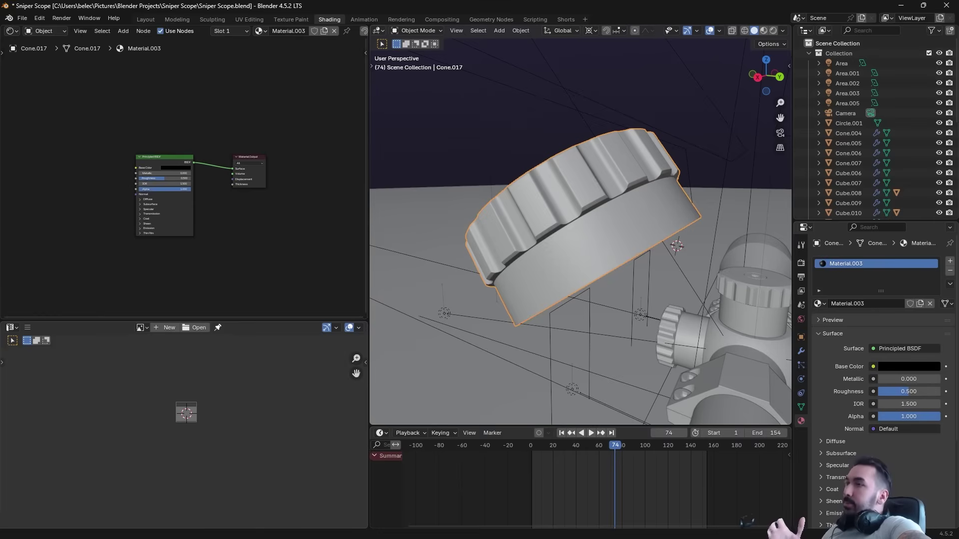
left_click(22, 18)
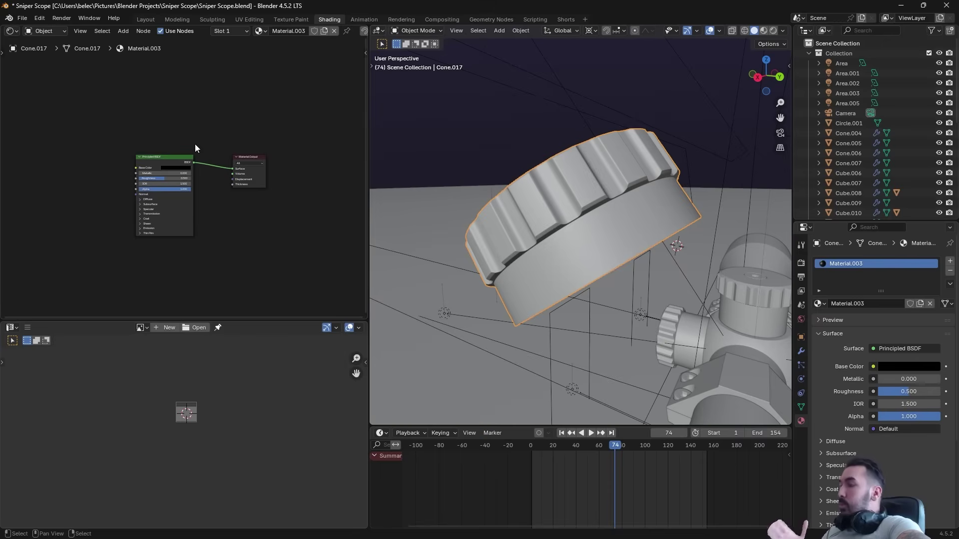
left_click(12, 328)
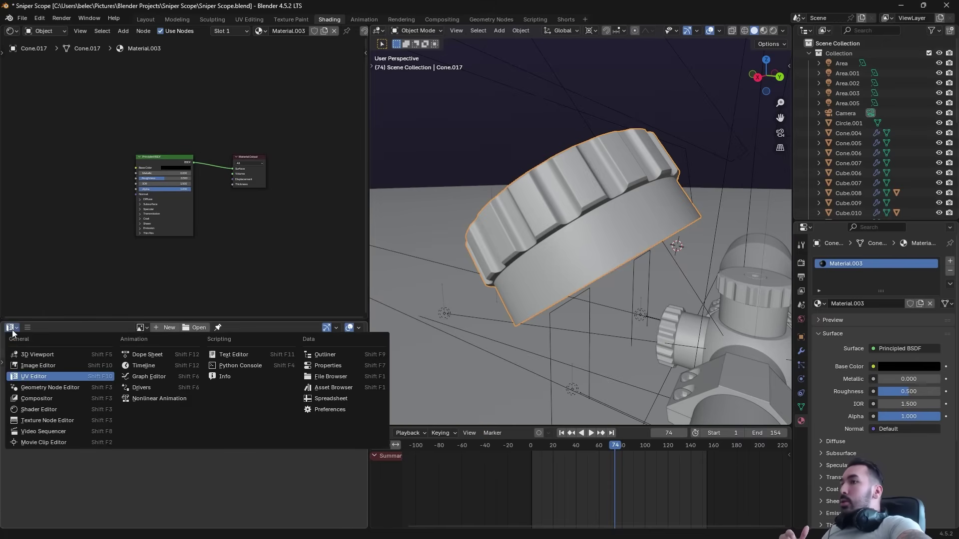
left_click(40, 377)
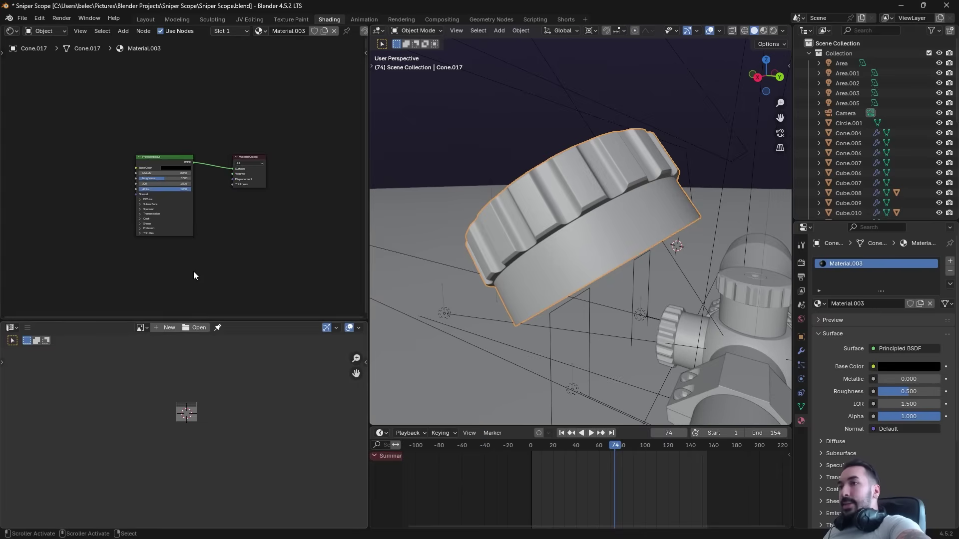
Add the image "Your paragraph text (20).png" as a texture node and place it before the Principled BSDF node
scroll(220, 252, "up", 3)
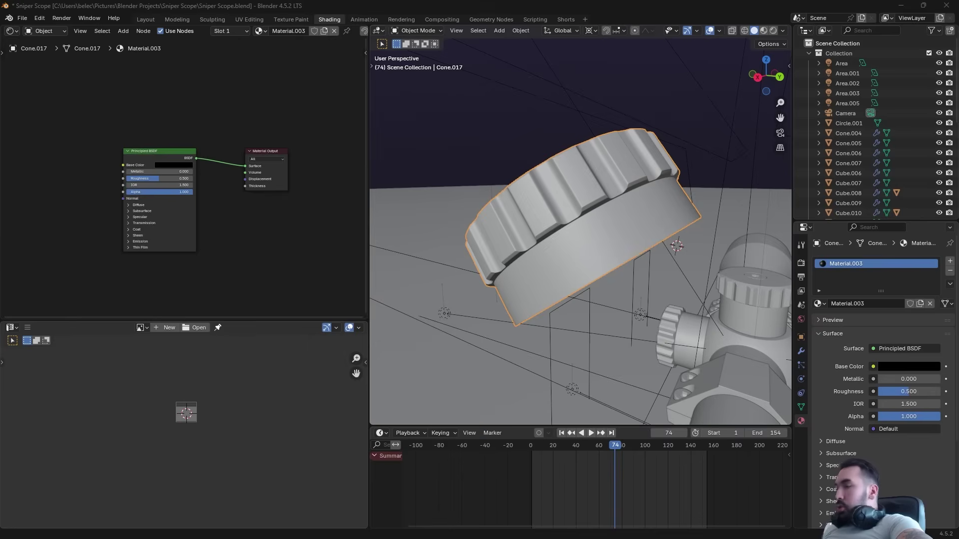
left_click_drag(40, 153, 55, 174)
middle_click_drag(106, 185, 213, 187)
scroll(191, 179, "up", 3)
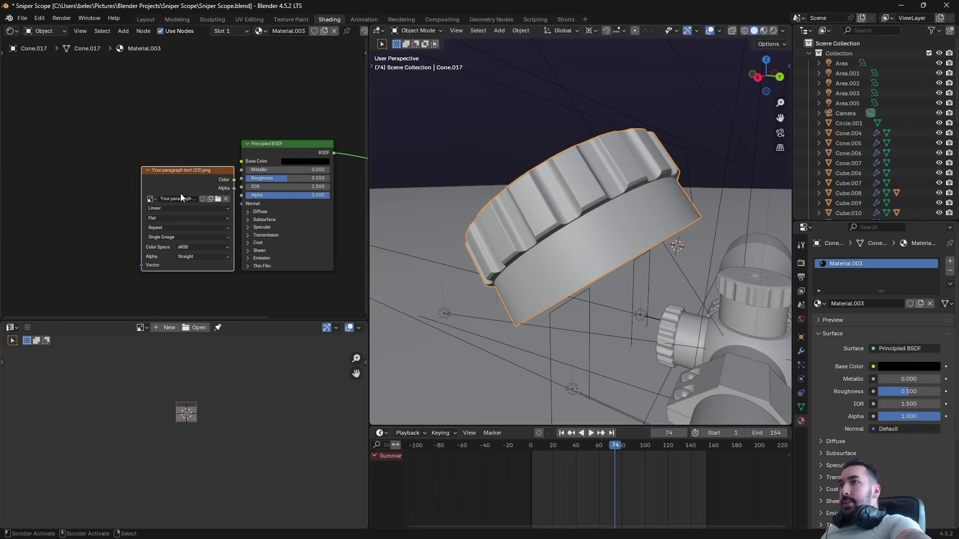
double_click(183, 197)
left_click(194, 171)
left_click(201, 165)
left_click_drag(201, 180, 130, 158)
left_click_drag(135, 149, 134, 124)
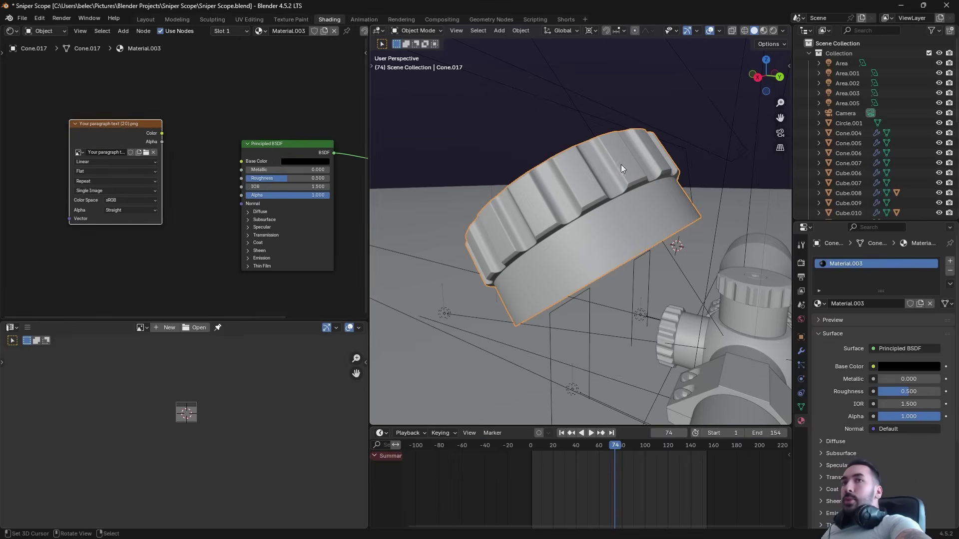
Show the knob in material preview shading and connect the image texture's Color output to the Base Color input
left_click(764, 31)
scroll(584, 159, "up", 2)
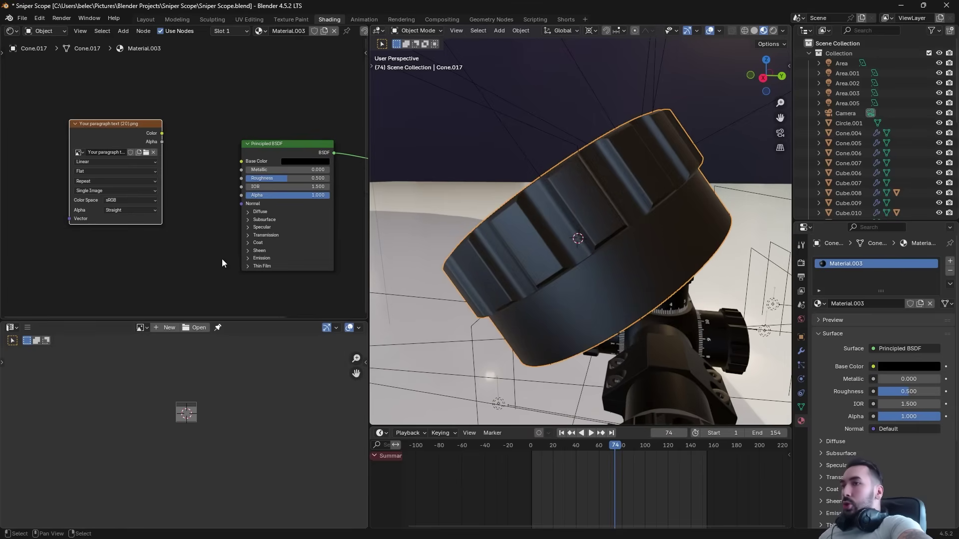
middle_click_drag(220, 258, 189, 257)
scroll(173, 197, "up", 1)
left_click_drag(127, 130, 219, 161)
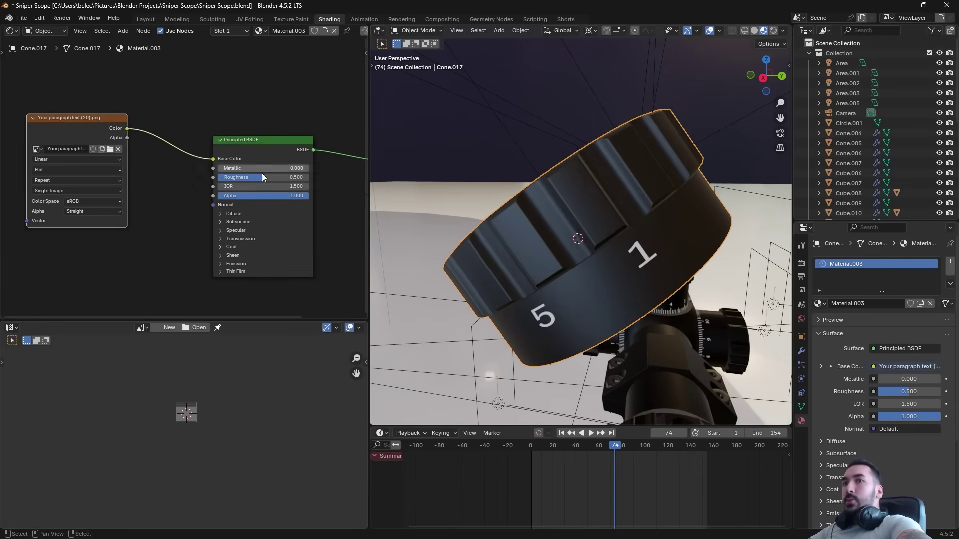
In Edit Mode, unwrap a selection on the knob's ribbed grip with Unwrap Angle Based, and also unwrap the entire knob mesh
mouse_move(585, 254)
middle_mouse_down()
mouse_move(615, 263)
mouse_move(595, 267)
middle_mouse_up()
key("Tab")
middle_click_drag(595, 267, 604, 273)
key("alt+a")
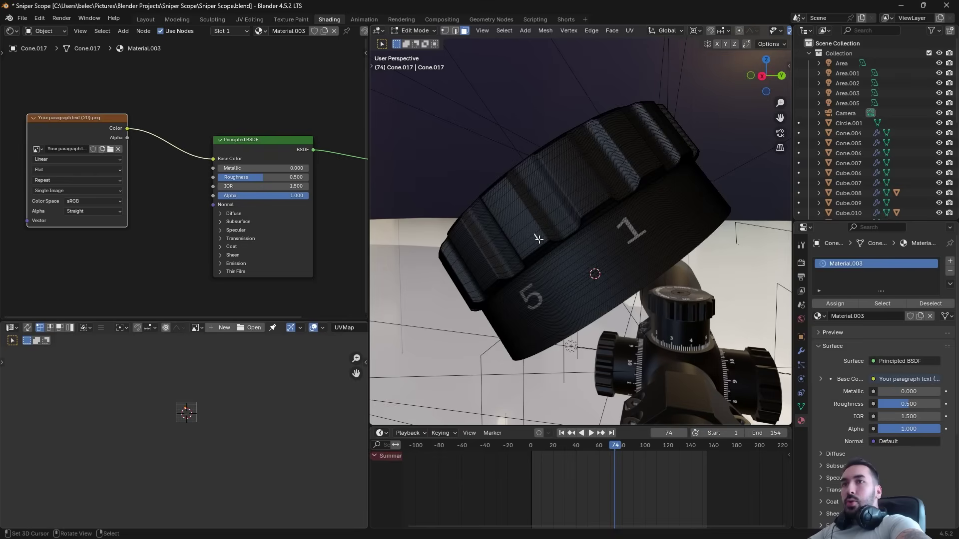
left_click(535, 195, "alt")
key("u")
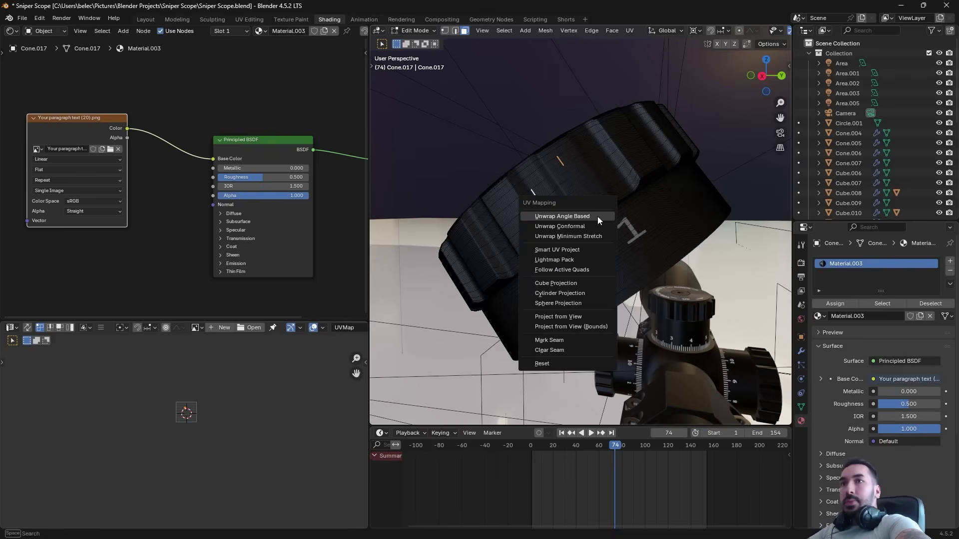
left_click(597, 216)
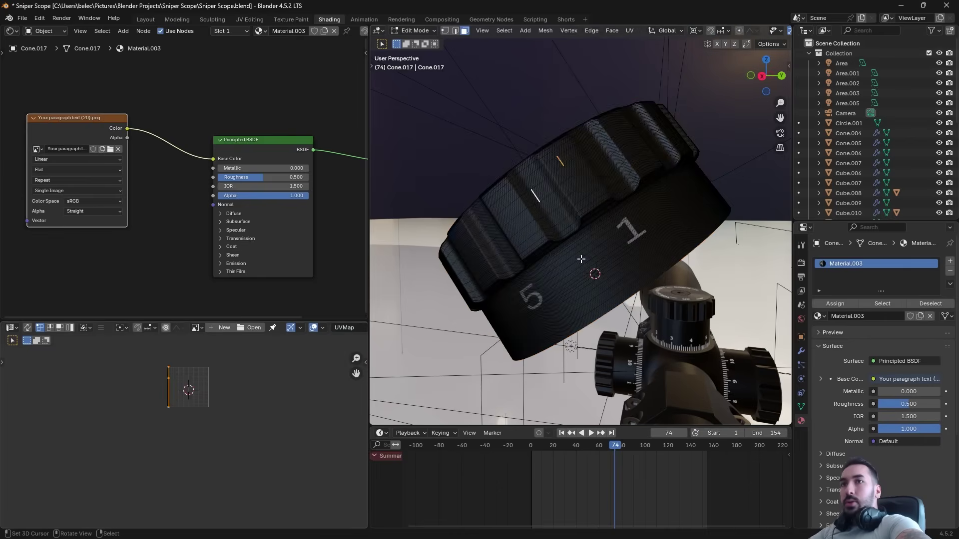
key("a")
key("u")
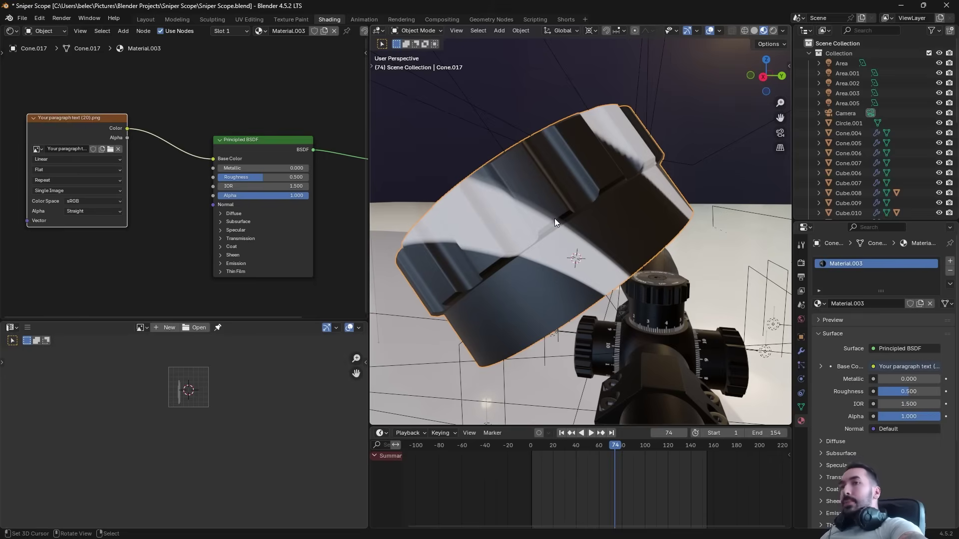
scroll(554, 218, "up", 2)
Find the image "Your paragraph text (20).png" by searching for 20 and display it in the UV Editor
left_click(141, 328)
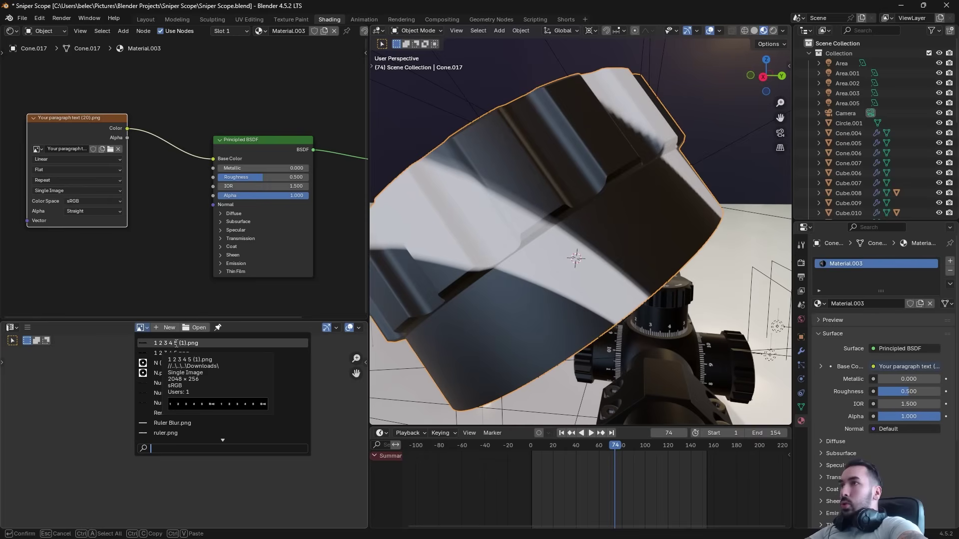
type("20")
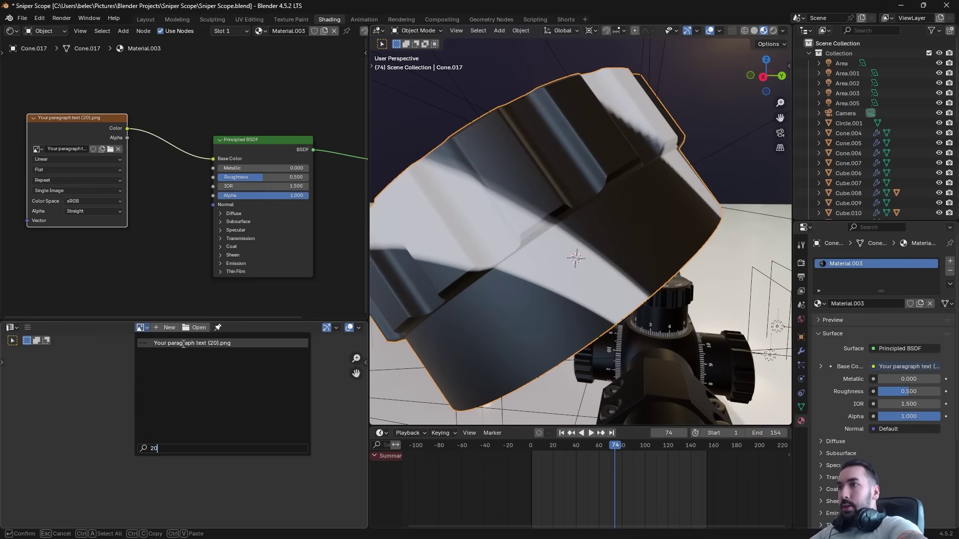
left_click(183, 344)
scroll(150, 399, "down", 4)
scroll(144, 419, "up", 2)
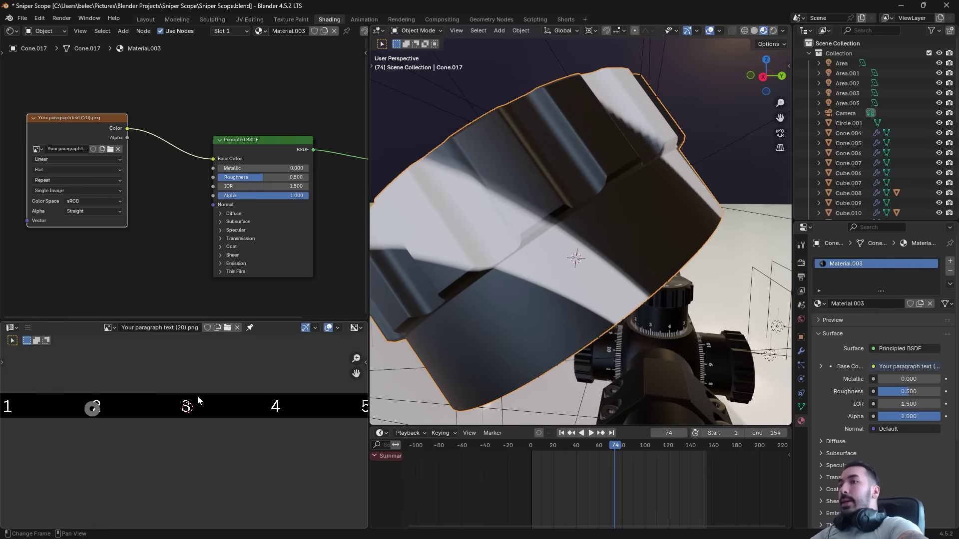
scroll(250, 397, "down", 1)
middle_click_drag(543, 288, 555, 286)
scroll(555, 286, "down", 2)
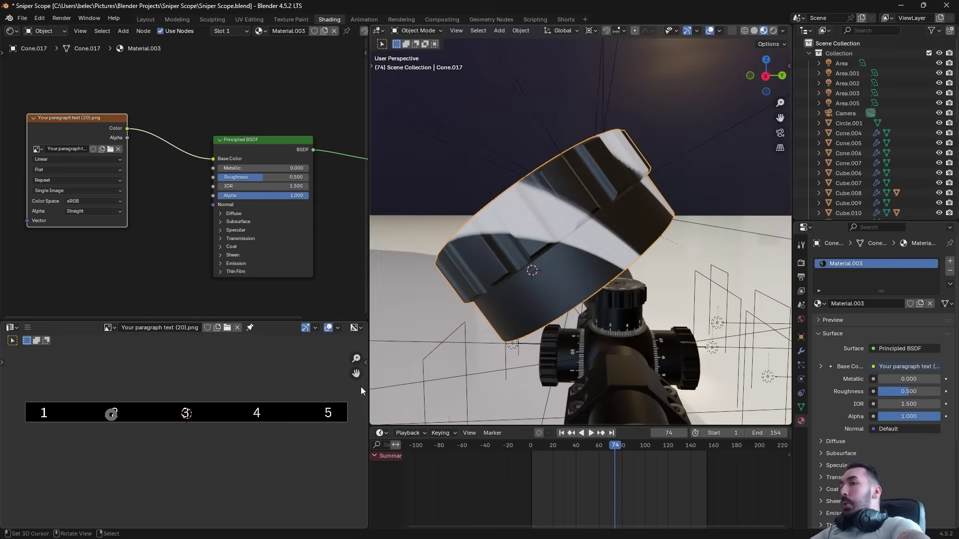
In Edit Mode, move the knob's whole UV island onto the plain black area beside the number 2
key("Tab")
scroll(135, 404, "up", 4)
scroll(230, 387, "up", 3)
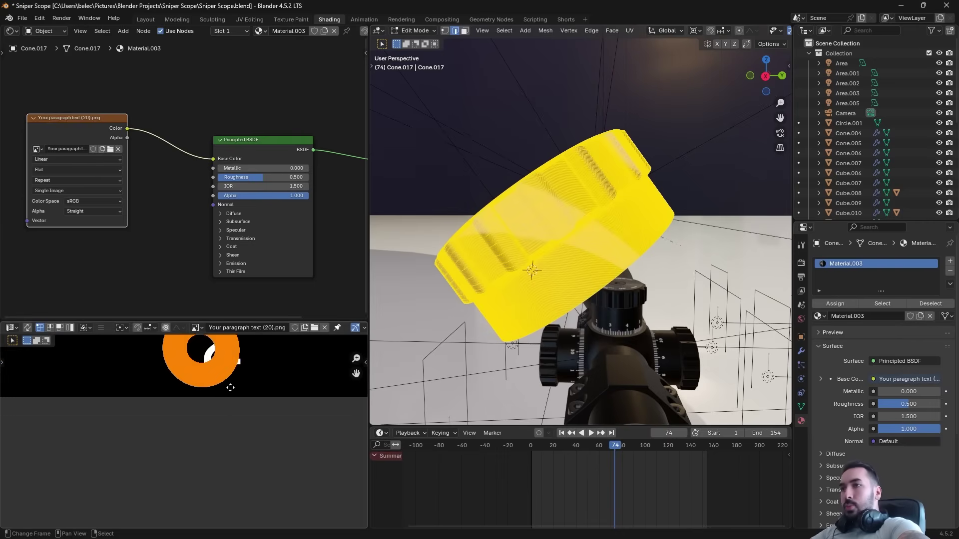
middle_click_drag(230, 388, 300, 469)
scroll(299, 469, "up", 3)
key("g")
left_click(195, 407)
scroll(181, 400, "up", 4)
scroll(180, 404, "down", 4)
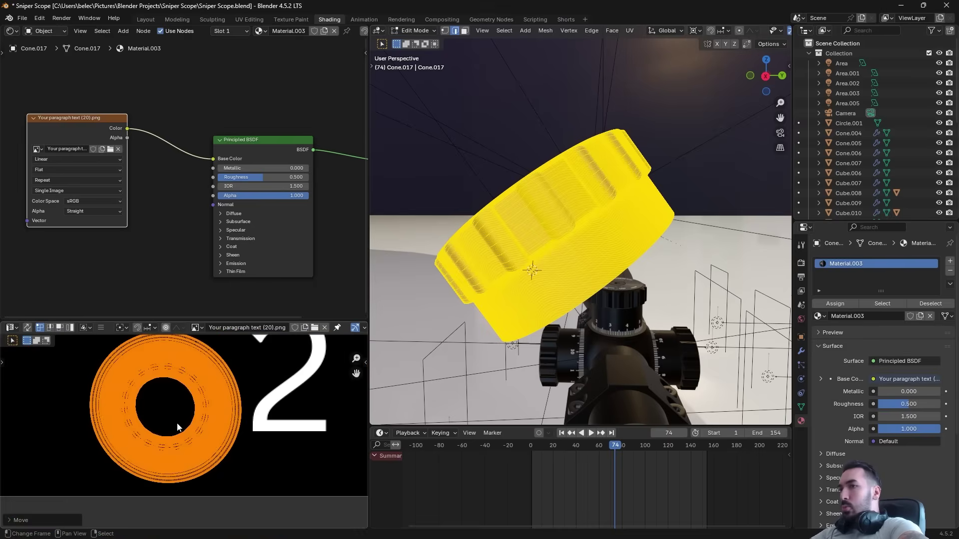
scroll(178, 428, "down", 5)
scroll(199, 420, "up", 2)
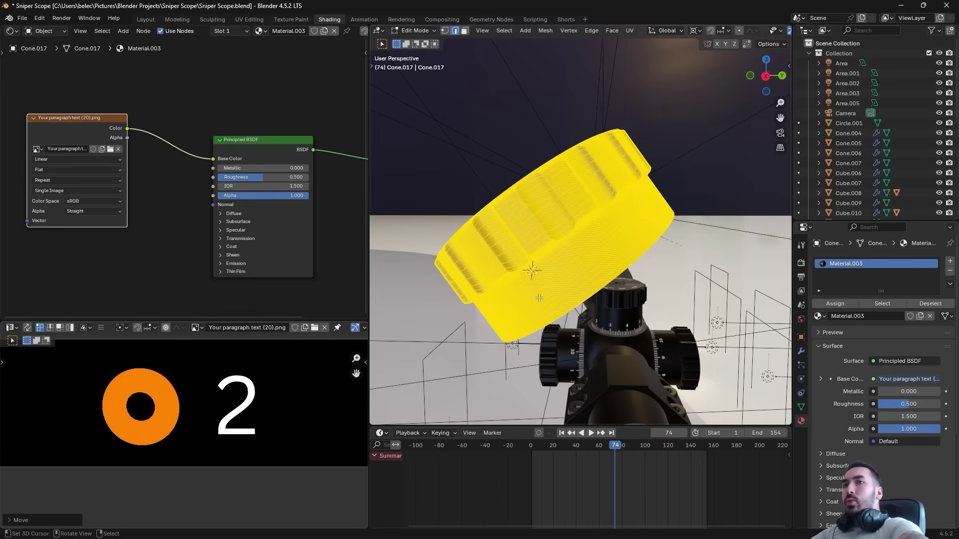
Shrink the UV island and place it in the black gap between the numbers 1 and 2
scroll(232, 383, "down", 3)
key("s")
left_click(198, 439)
key("g")
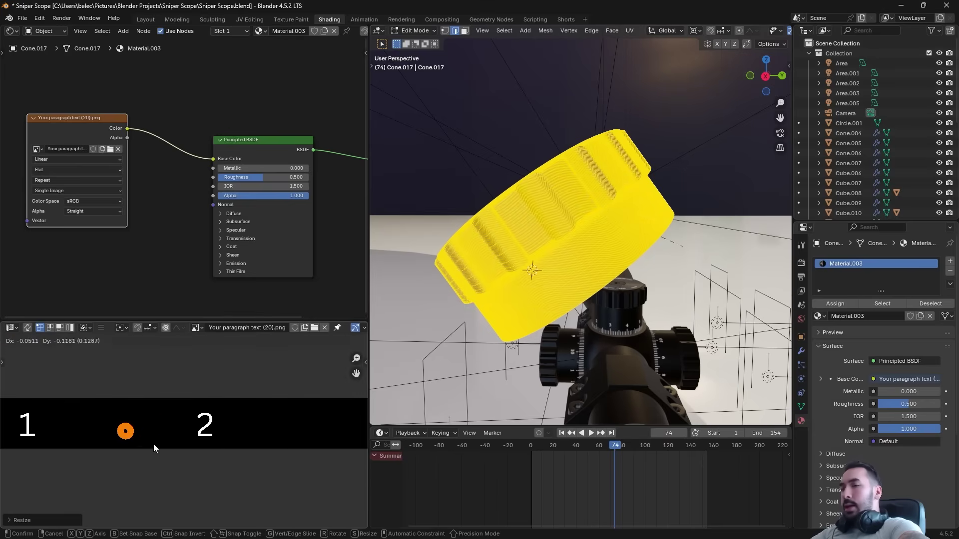
left_click(153, 444)
Select the adjacent face loops that make up the smooth band below the knob's ribbed grip
middle_click_drag(589, 295, 505, 262)
key("3")
scroll(556, 260, "up", 6)
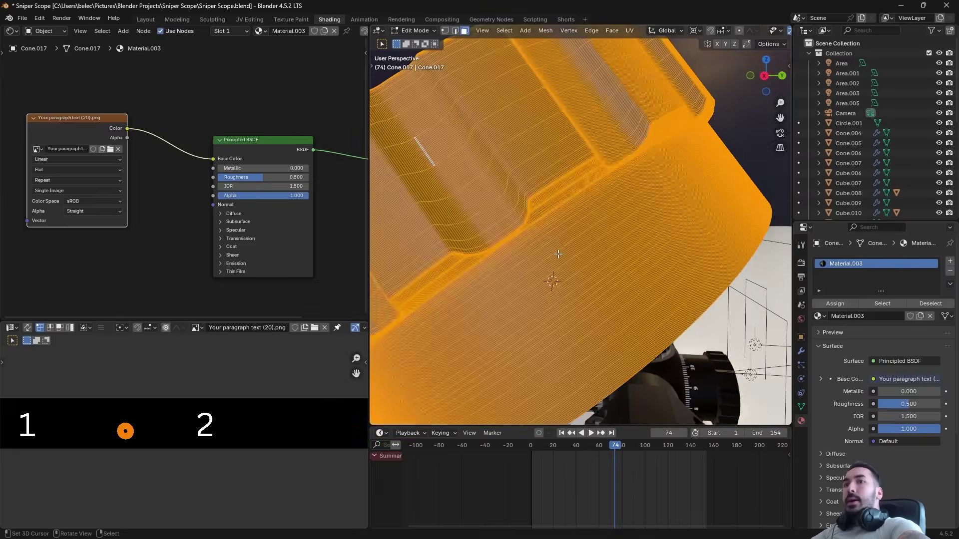
left_click(543, 286, "alt")
left_click(561, 300, "alt+shift")
left_click(575, 317, "alt+shift")
left_click(587, 333, "alt+shift")
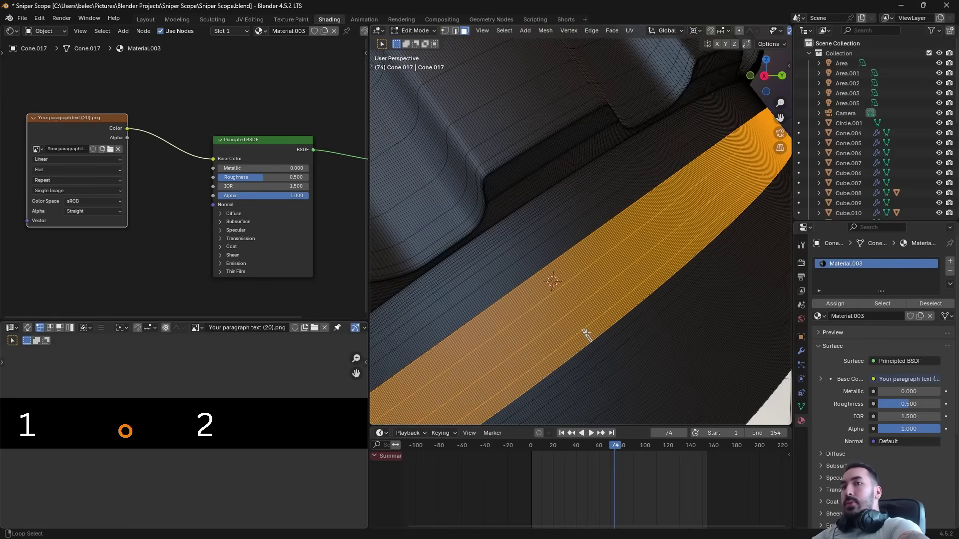
left_click(592, 345, "alt+shift")
left_click(598, 358, "alt+shift")
left_click(604, 363, "alt+shift")
left_click(659, 378, "alt+shift")
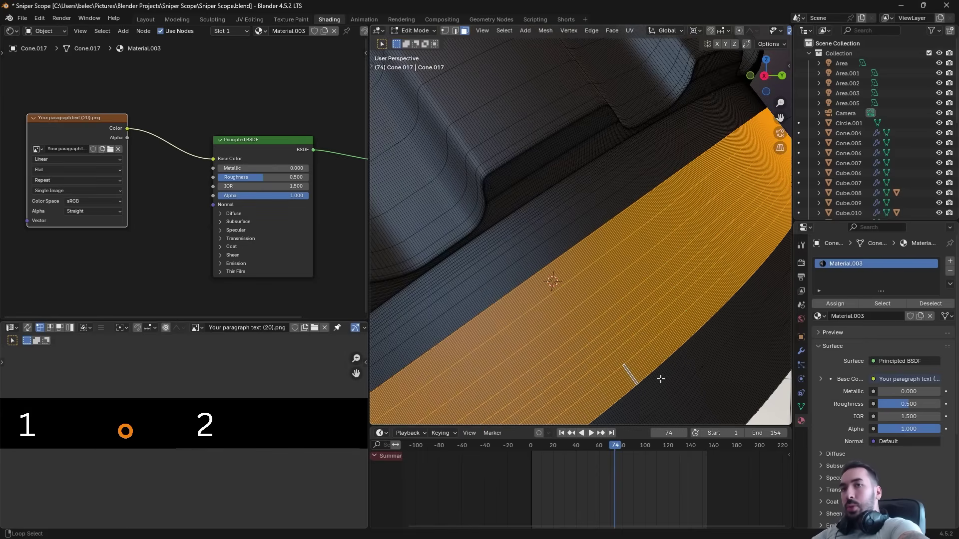
left_click(665, 380, "alt+shift")
left_click(692, 381, "alt+shift")
scroll(631, 319, "down", 6)
scroll(595, 300, "up", 4)
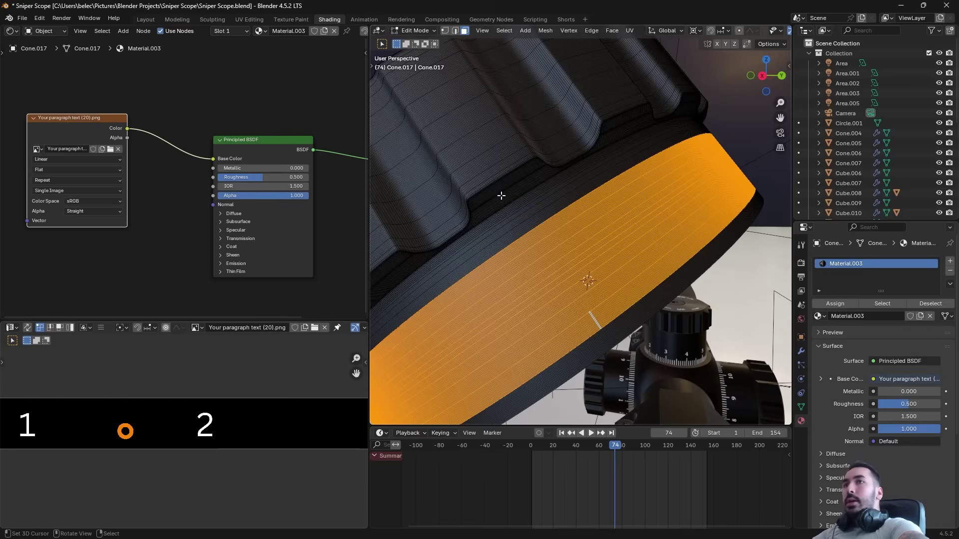
Reduce the band selection to its boundary loops and mark them as seams
left_click(503, 30)
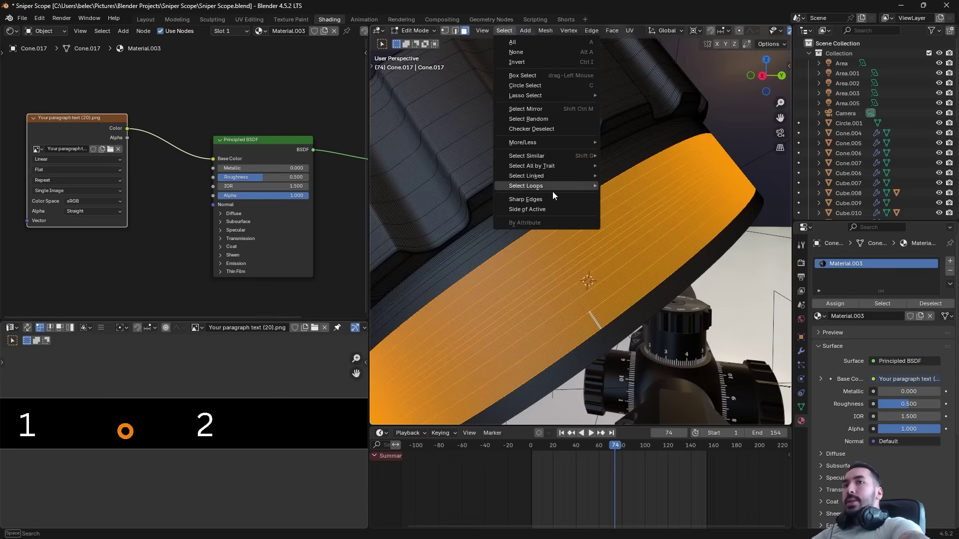
mouse_move(553, 193)
left_click(642, 217)
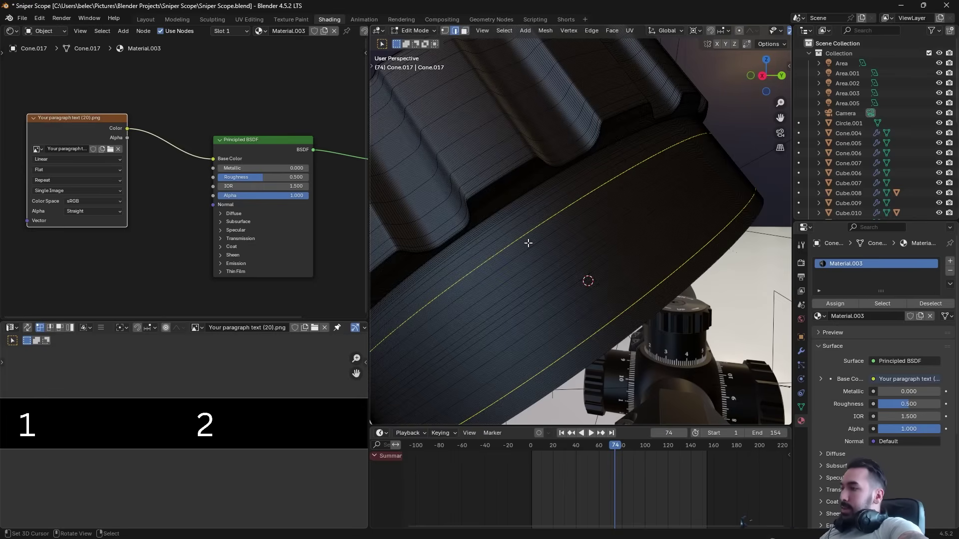
key("ctrl+e")
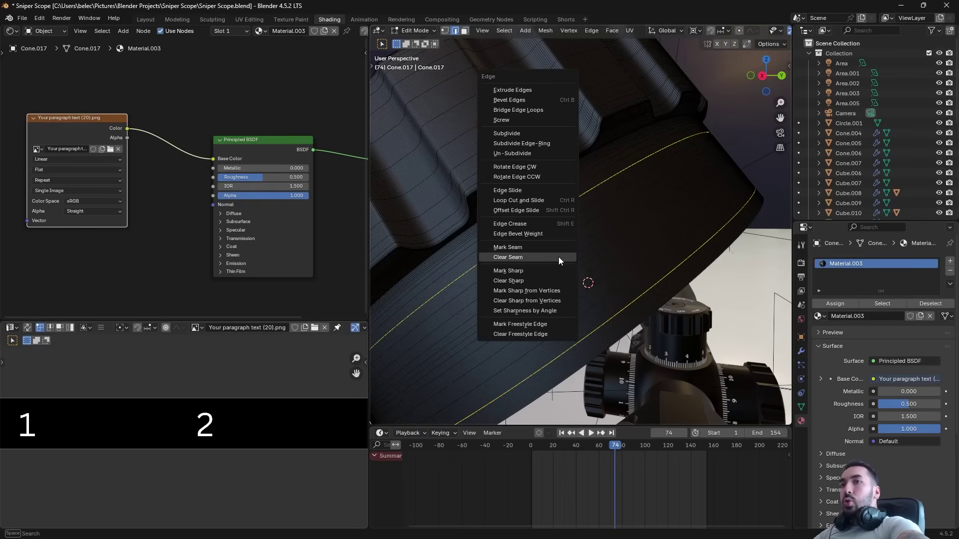
left_click(538, 248)
Select one edge loop running across the smooth band and mark it as a seam
key("KP_Decimal")
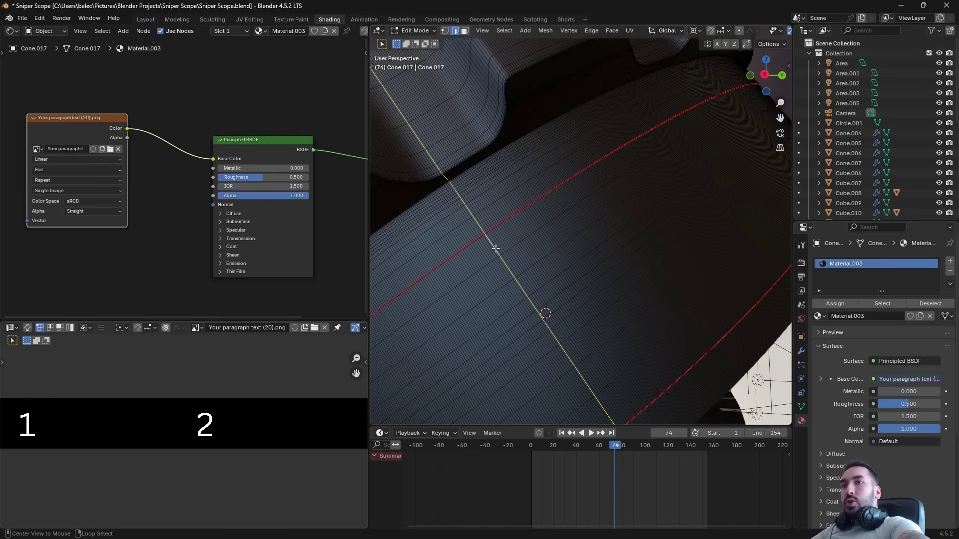
left_click(485, 240, "alt")
scroll(486, 240, "down", 4)
key("ctrl+e")
left_click(615, 310)
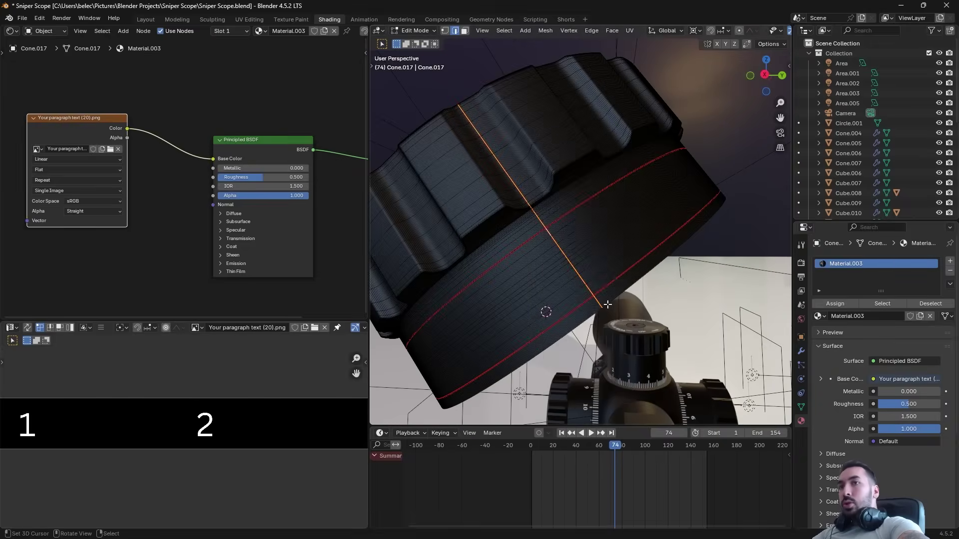
Select the linked faces of the band enclosed by the seams and unwrap them with Unwrap Angle Based
scroll(532, 235, "up", 4)
key("3")
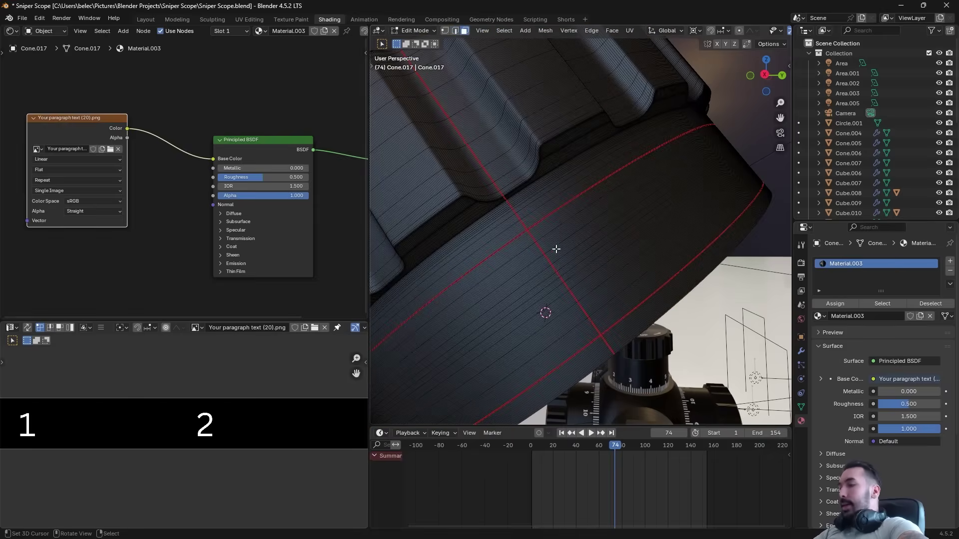
key("l")
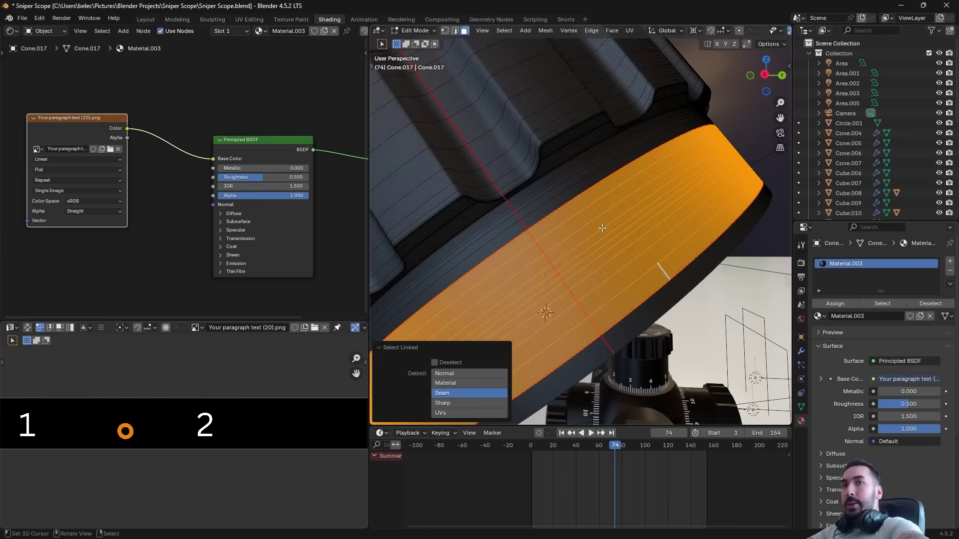
scroll(588, 236, "down", 4)
middle_click_drag(588, 237, 556, 263)
scroll(564, 259, "up", 4)
key("u")
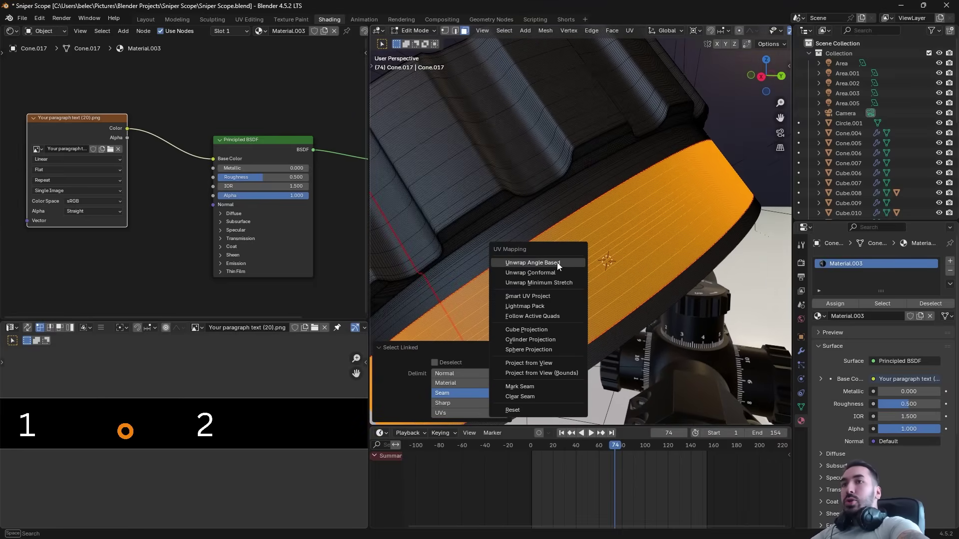
left_click(528, 263)
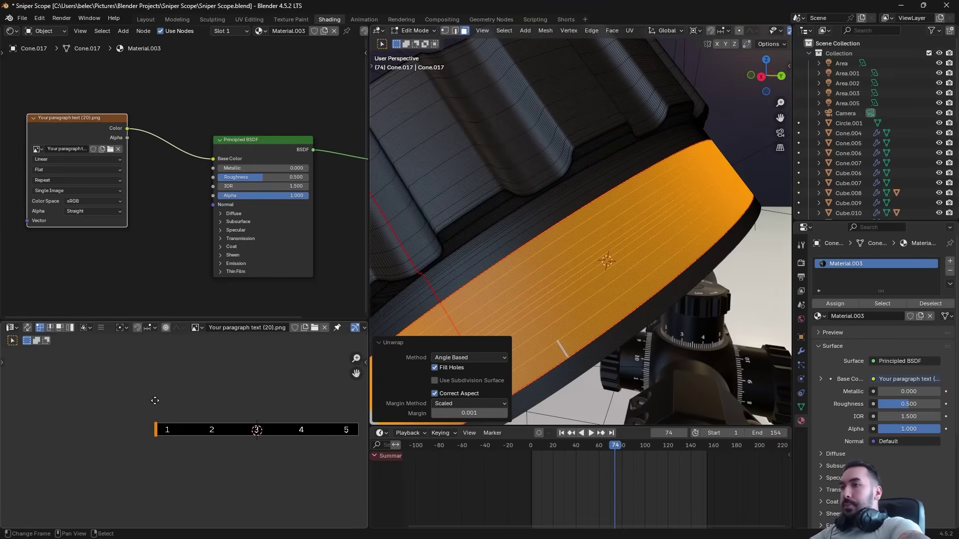
Rotate the band's UV island from vertical to horizontal so it runs parallel to the number strip
scroll(250, 397, "up", 12)
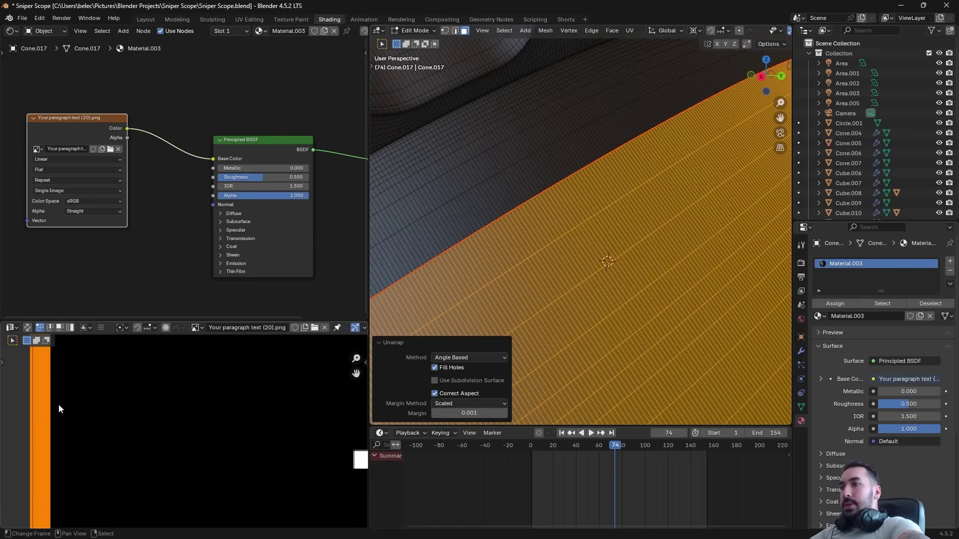
scroll(59, 403, "down", 3)
scroll(150, 409, "down", 4)
scroll(605, 261, "down", 12)
scroll(221, 394, "up", 4)
scroll(199, 407, "down", 7)
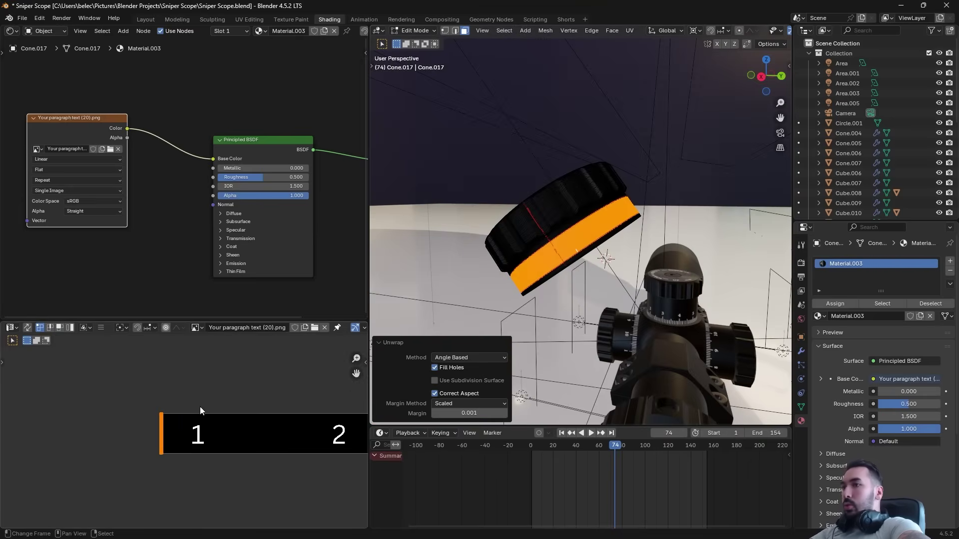
key("r")
left_click(205, 454)
scroll(204, 453, "down", 5)
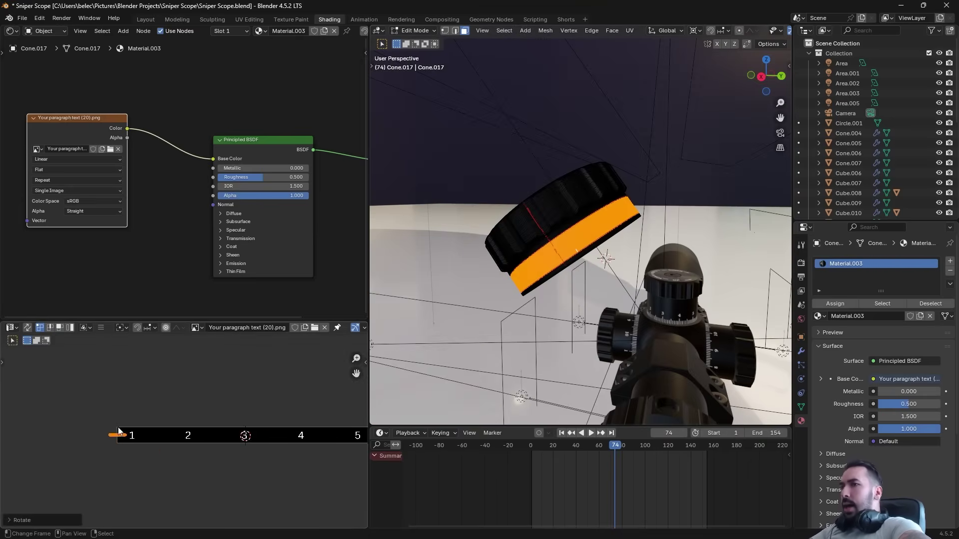
scroll(95, 436, "up", 4)
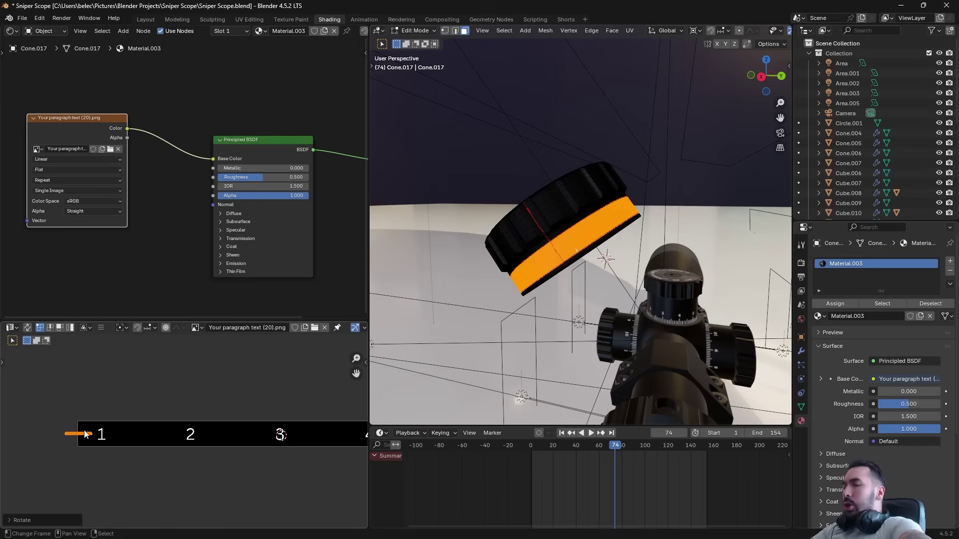
middle_click_drag(130, 411, 101, 420)
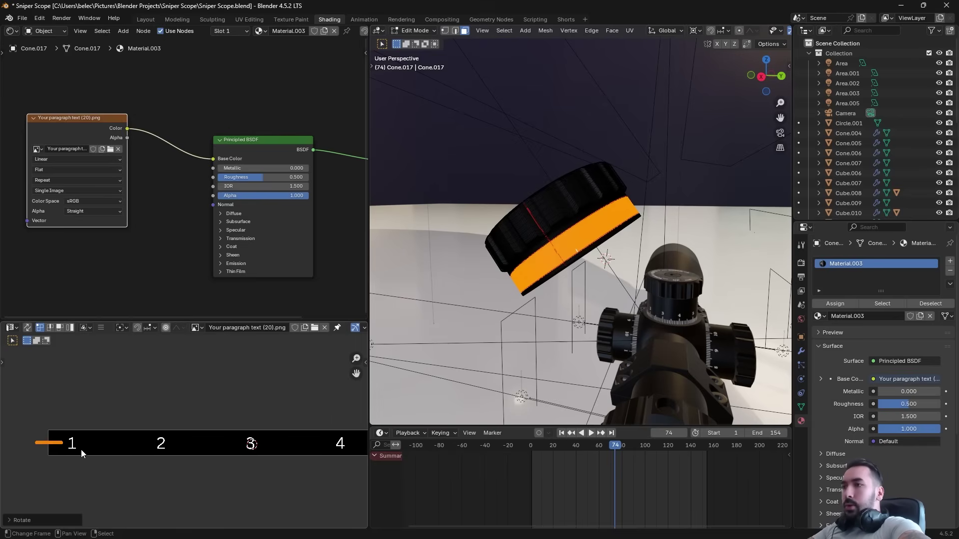
Move the UV island along X to the middle of the number strip and scale it up over digits 1 to 5
key("g")
key("x")
left_click(286, 454)
middle_click_drag(260, 450, 209, 439)
key("s")
left_click(261, 457)
scroll(239, 443, "down", 2)
key("s")
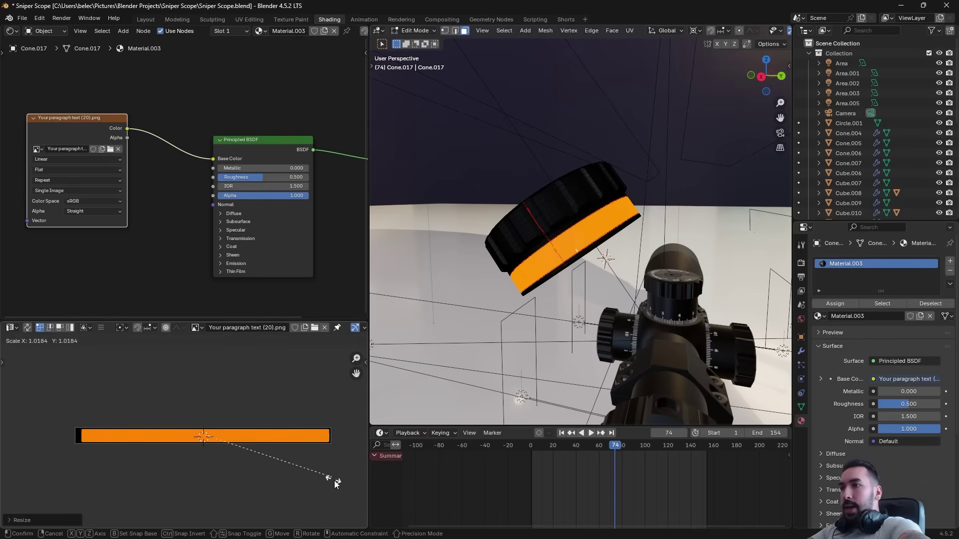
left_click(334, 480)
Check the digits on the knob in Object Mode, then rotate the band's UV island by 180°
key("Tab")
middle_click_drag(575, 289, 604, 282)
scroll(561, 295, "up", 2)
key("Tab")
type("r180")
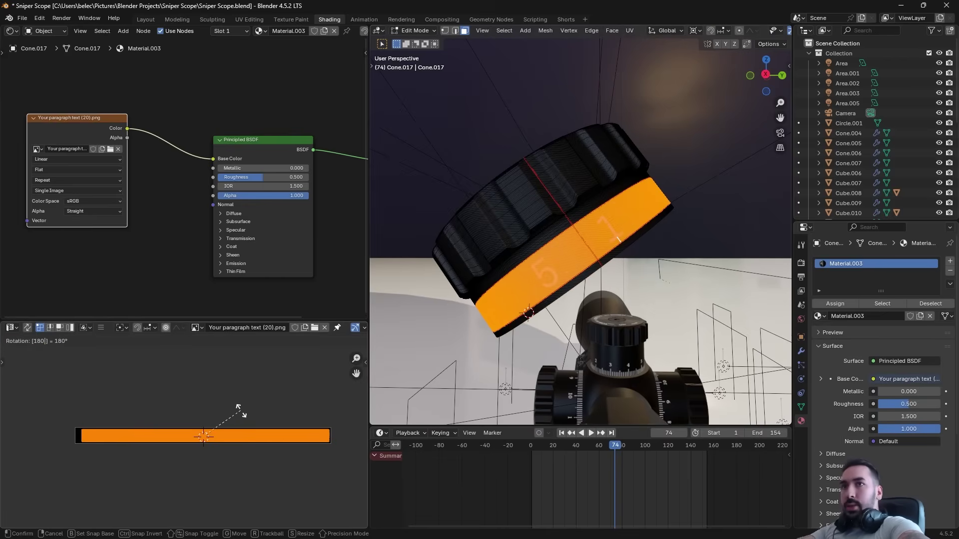
key("Return")
Scale the UV island up slightly to space the 5 and 1 apart at the seam, and check the knob
scroll(464, 394, "up", 3)
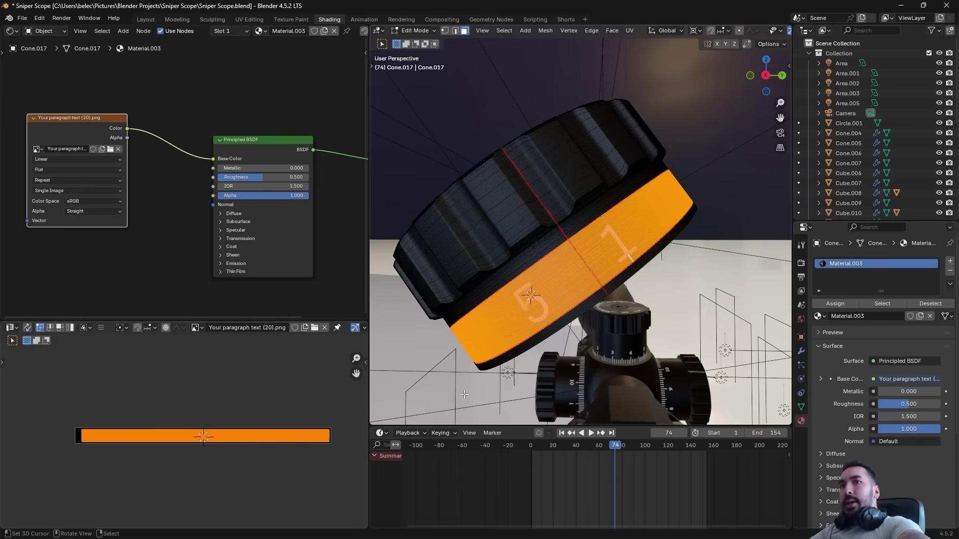
key("s")
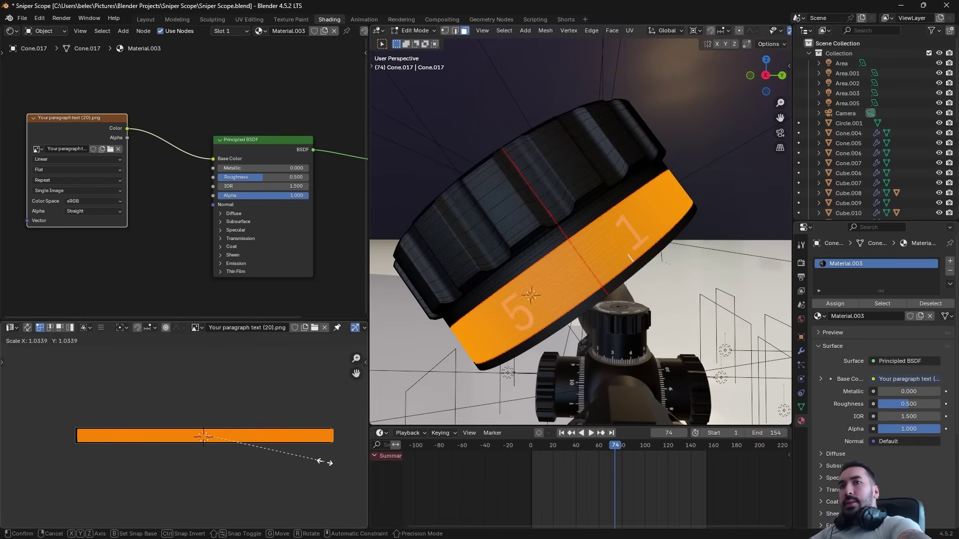
left_click(309, 457)
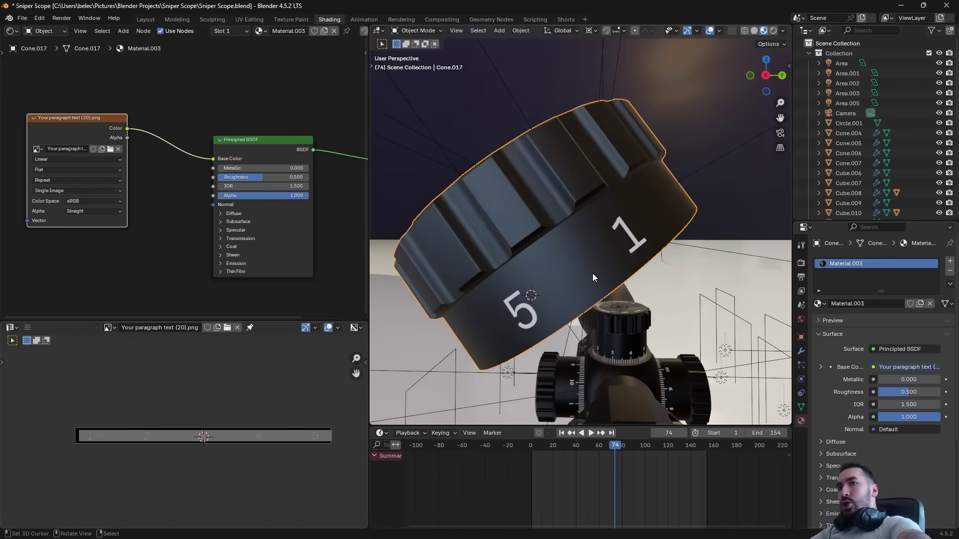
key("Tab")
middle_click_drag(577, 268, 596, 257)
key("Tab")
key("g")
left_click(209, 445)
key("Tab")
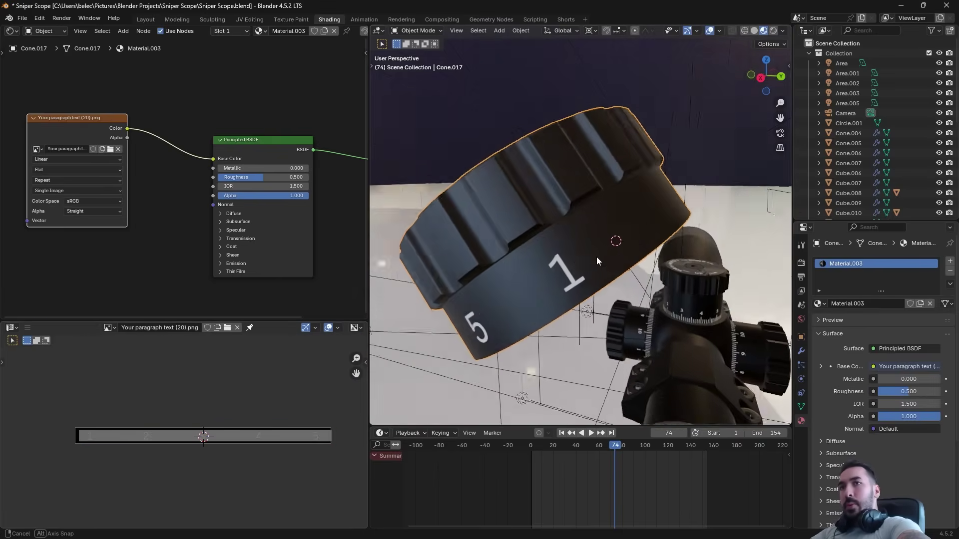
Enlarge the UV island to the full length of the number strip, comparing digit spacing around the knob in Object Mode
key("Tab")
key("s")
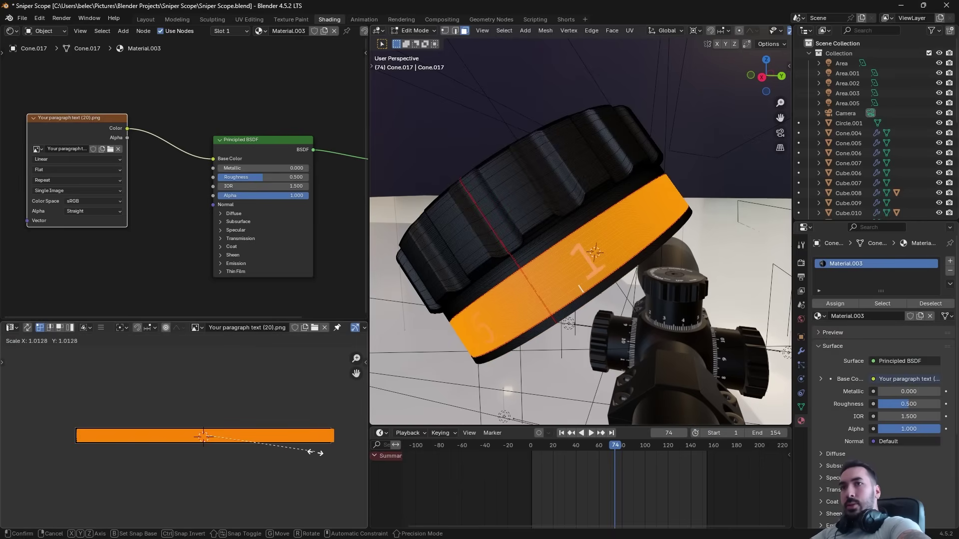
right_click(319, 456)
key("Tab")
middle_click_drag(495, 325, 630, 254)
key("Tab")
key("s")
right_click(314, 458)
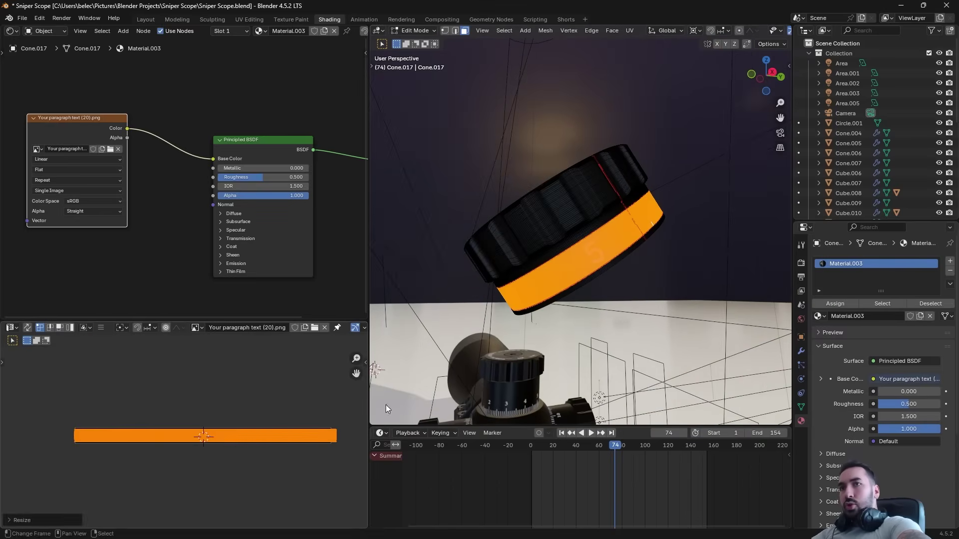
key("Tab")
middle_click_drag(386, 405, 410, 350)
key("Tab")
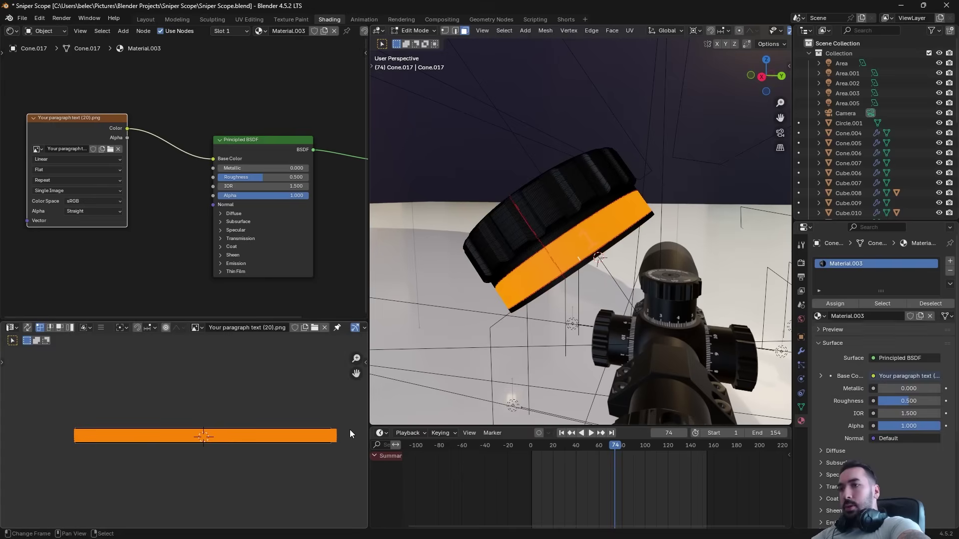
Scale the UV island past both ends of the number strip and inspect the digits around the knob in Object Mode
key("s")
right_click(327, 439)
key("Tab")
middle_click_drag(544, 318, 586, 261)
key("Tab")
key("s")
left_click(335, 460)
key("Tab")
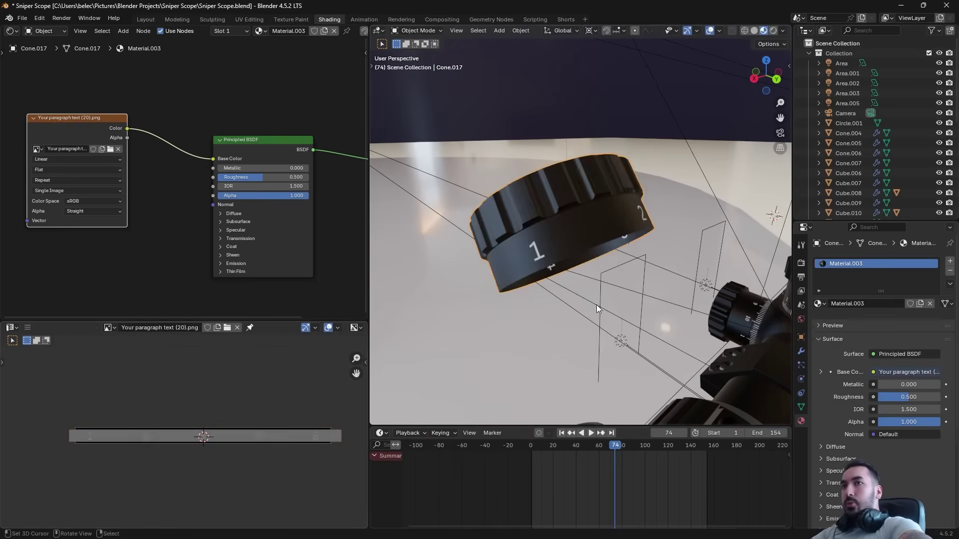
scroll(622, 276, "up", 2)
middle_click_drag(597, 305, 603, 272)
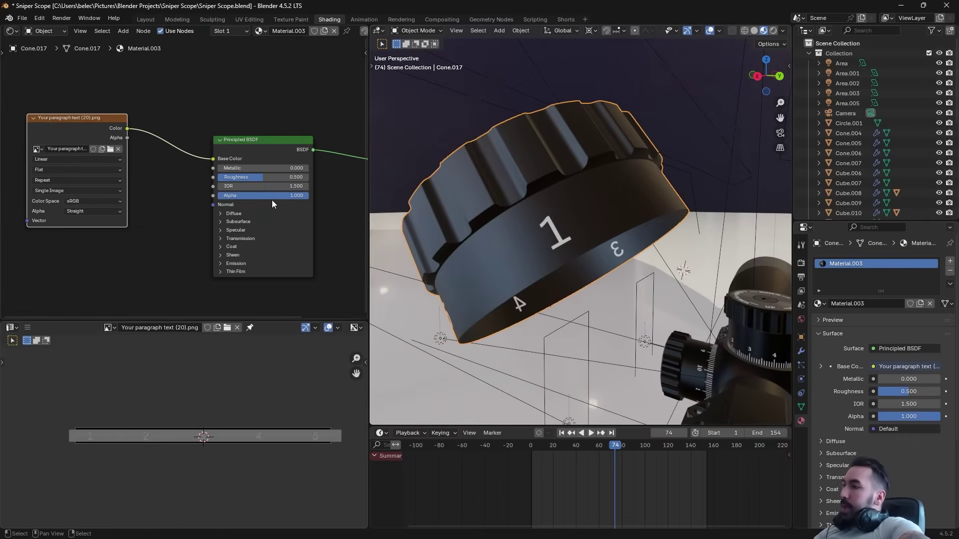
Move the image texture node higher in the node graph and select the Principled BSDF node
scroll(272, 201, "down", 2)
middle_click_drag(274, 212, 246, 202)
left_click(225, 144)
left_click_drag(68, 129, 73, 92)
left_click(227, 143)
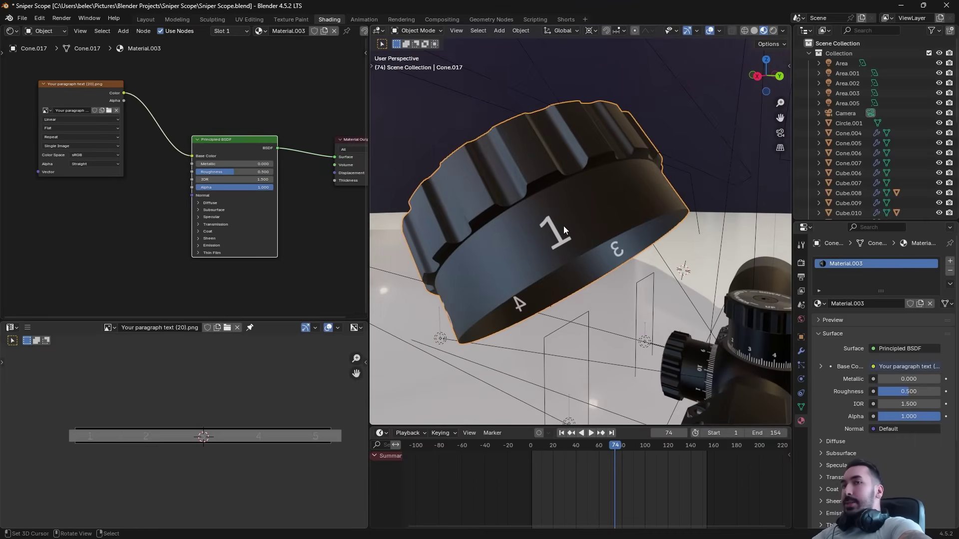
middle_click_drag(563, 226, 555, 218)
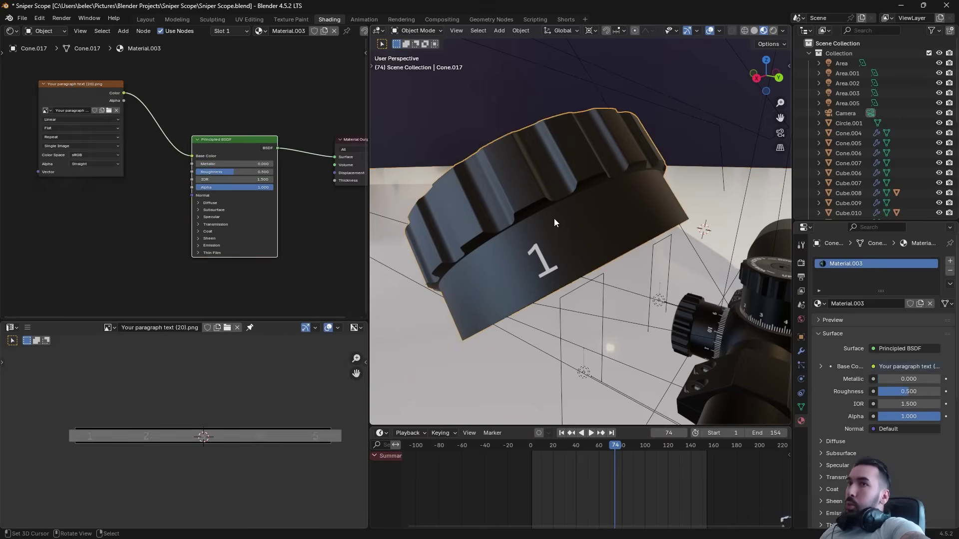
Disconnect the image texture from the knob shader's Base Color and spread the knob material's nodes apart
left_click(307, 244)
right_click(491, 197)
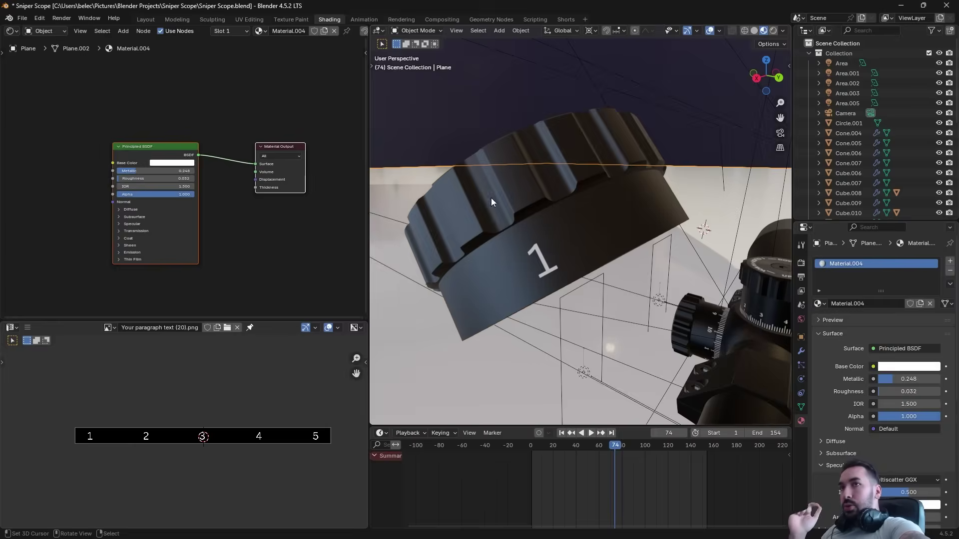
right_click(489, 198)
middle_click_drag(174, 156, 181, 171)
left_click_drag(198, 171, 182, 136)
scroll(329, 166, "down", 2)
middle_click_drag(335, 166, 260, 183)
left_click_drag(279, 173, 328, 171)
left_click(170, 174)
middle_click_drag(187, 142, 205, 171)
Add a Mix Shader node above the Principled BSDF and move the image texture node up beside it
key("shift+a")
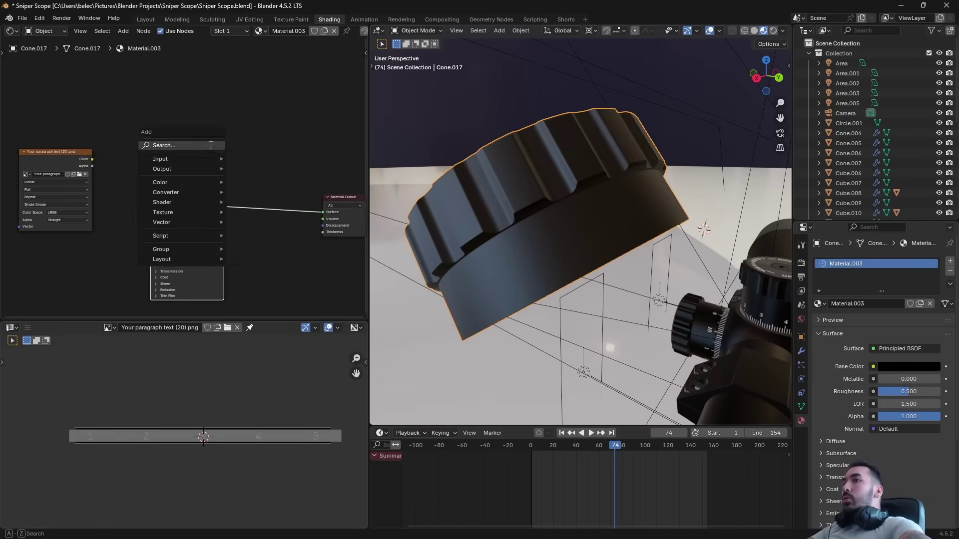
type("mix")
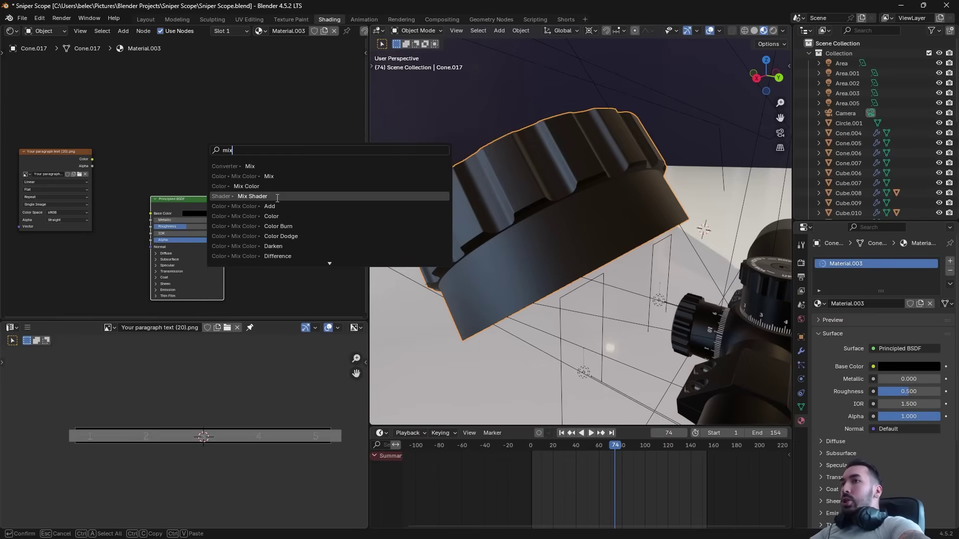
left_click(259, 196)
left_click(220, 142)
left_click_drag(62, 150, 102, 106)
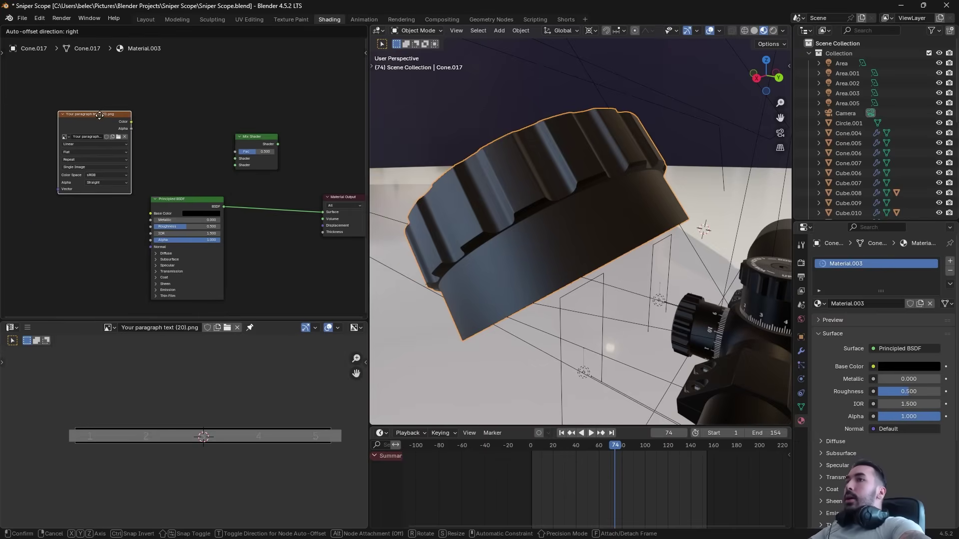
left_click(264, 138)
left_click(193, 201)
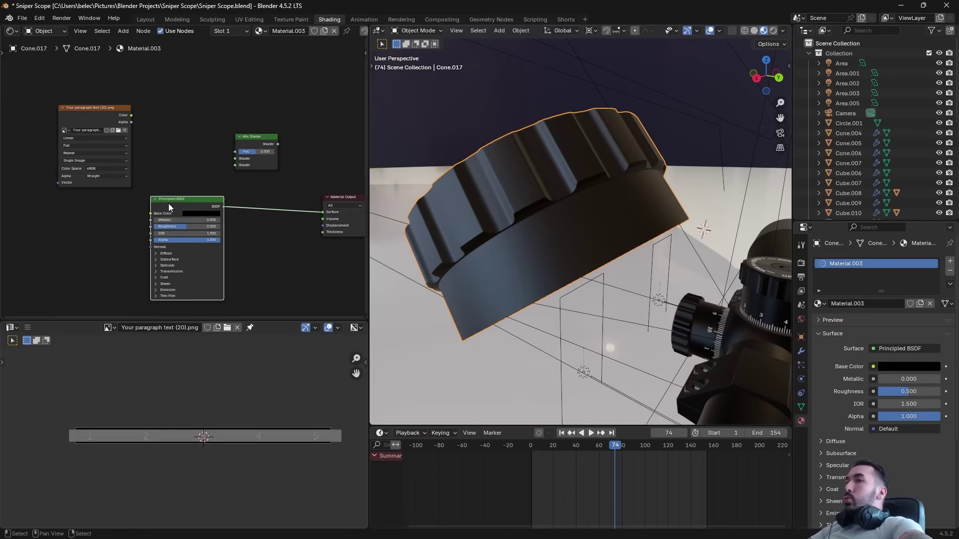
Connect the Color output of Your paragraph text (20).png to the Mix Shader's Fac input
left_click(93, 118)
scroll(97, 135, "up", 2)
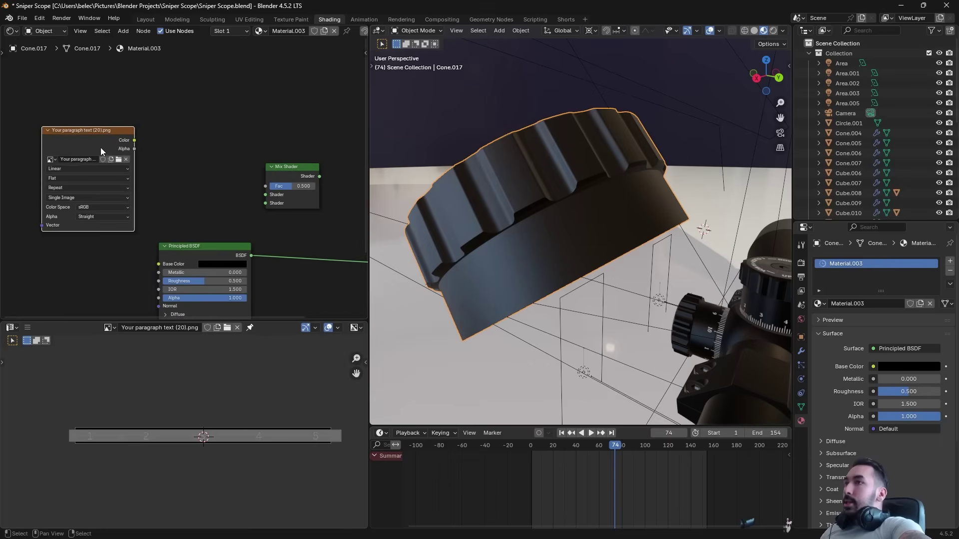
left_click_drag(101, 148, 285, 188)
scroll(177, 157, "up", 2)
scroll(278, 191, "down", 3)
middle_click_drag(244, 210, 248, 162)
Duplicate the Principled BSDF node and place the copy directly below the original
left_click_drag(212, 192, 182, 199)
scroll(200, 225, "down", 2)
key("space")
middle_click_drag(201, 225, 163, 114)
key("space")
key("shift+d")
left_click(201, 287)
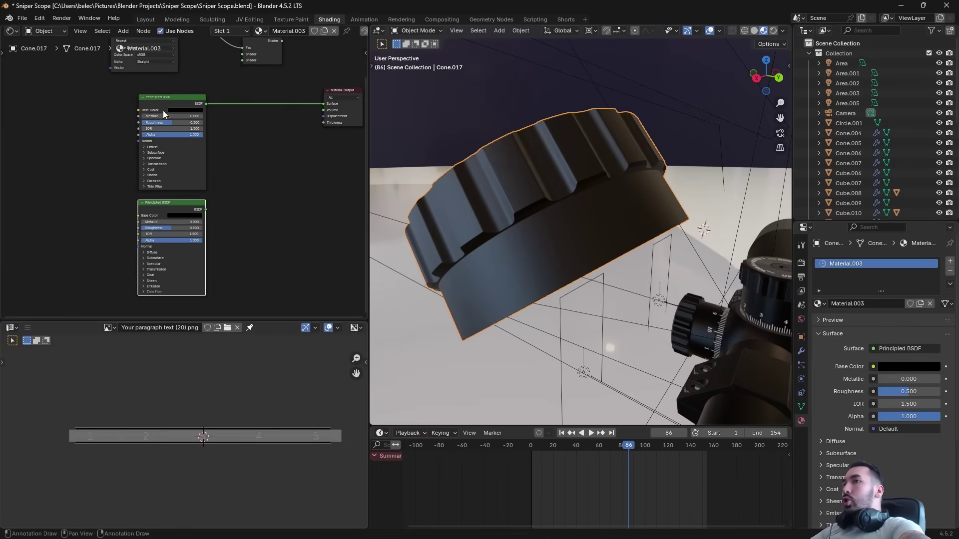
Set the duplicated Principled BSDF's Base Color to red
scroll(177, 170, "up", 1)
left_click(183, 221)
left_click_drag(219, 165, 220, 120)
left_click_drag(193, 151, 194, 165)
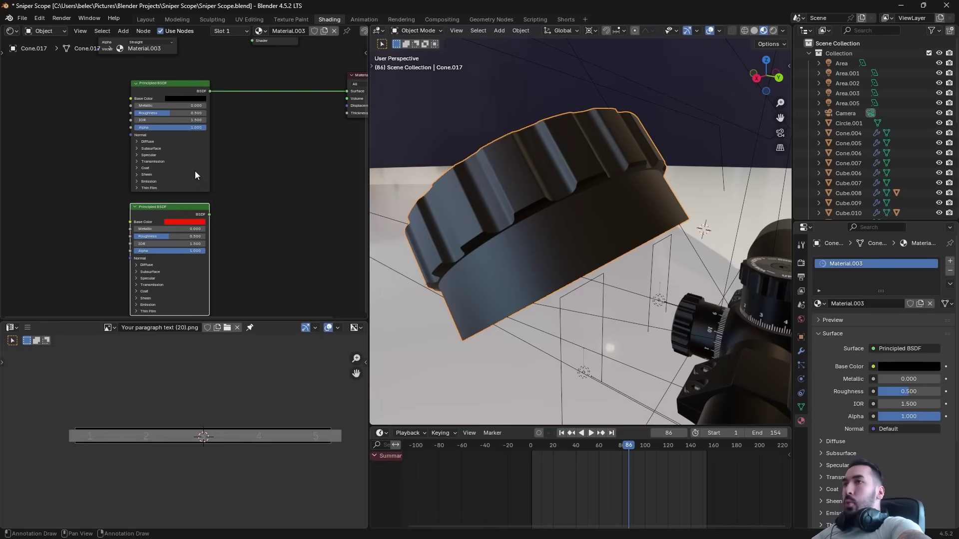
Connect both Principled BSDF nodes to the Mix Shader's two shader inputs and its output to the Material Output's Surface
middle_click_drag(246, 107, 242, 197)
scroll(173, 175, "down", 2)
scroll(337, 174, "up", 1)
left_click_drag(338, 180, 243, 125)
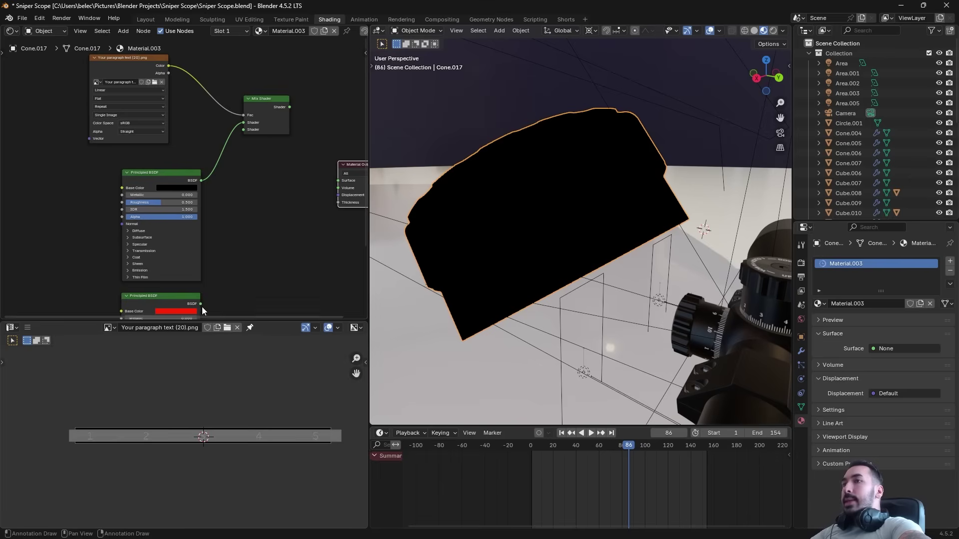
left_click_drag(200, 304, 244, 132)
scroll(301, 126, "up", 1)
middle_click_drag(301, 127, 202, 158)
scroll(203, 158, "up", 1)
left_click_drag(261, 201, 259, 138)
left_click_drag(190, 136, 247, 158)
Give the upper Principled BSDF a black base colour, Metallic 1.000 and Roughness 0.291
scroll(233, 200, "down", 1)
middle_click_drag(176, 235, 205, 187)
left_click(148, 185)
scroll(175, 165, "up", 1)
middle_click_drag(201, 128, 235, 200)
scroll(235, 199, "up", 2)
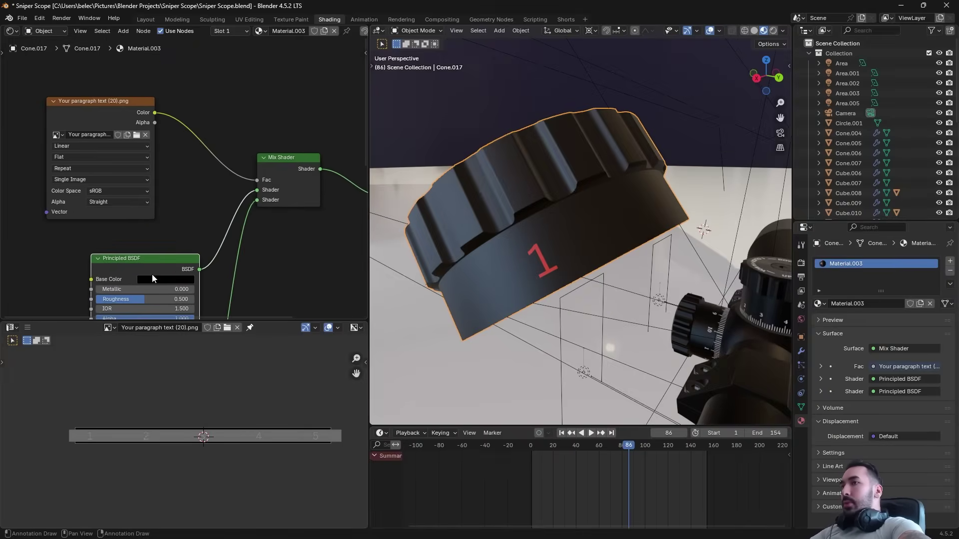
left_click(178, 280)
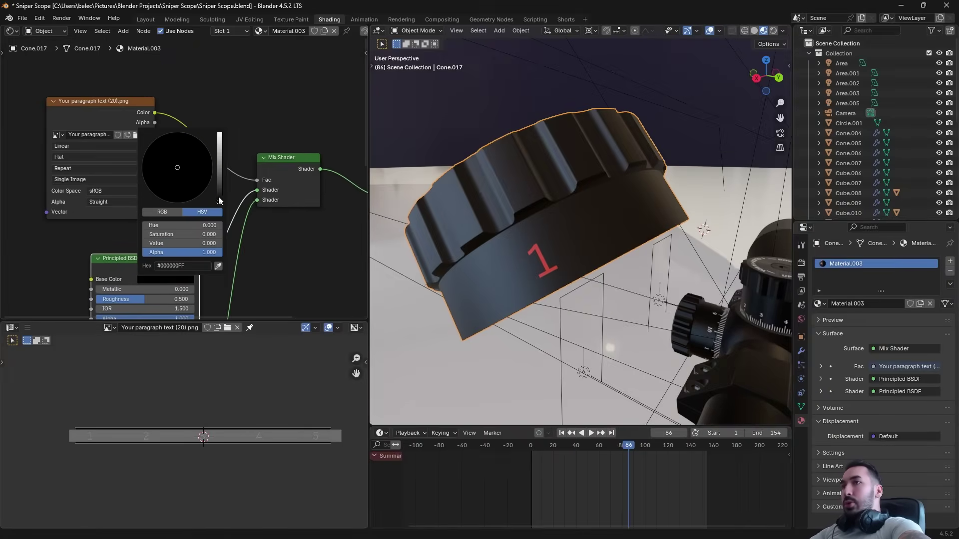
left_click_drag(219, 201, 220, 182)
mouse_move(186, 168)
left_mouse_down()
mouse_move(170, 150)
mouse_move(203, 192)
mouse_move(142, 164)
mouse_move(185, 199)
mouse_move(182, 167)
mouse_move(218, 204)
left_mouse_up()
mouse_move(125, 288)
left_mouse_down()
mouse_move(195, 288)
mouse_move(103, 299)
left_mouse_up()
middle_click_drag(522, 213, 526, 230)
Change the lower Principled BSDF's Base Color to light violet-blue and set its Roughness to 0.386
middle_click_drag(261, 234, 254, 142)
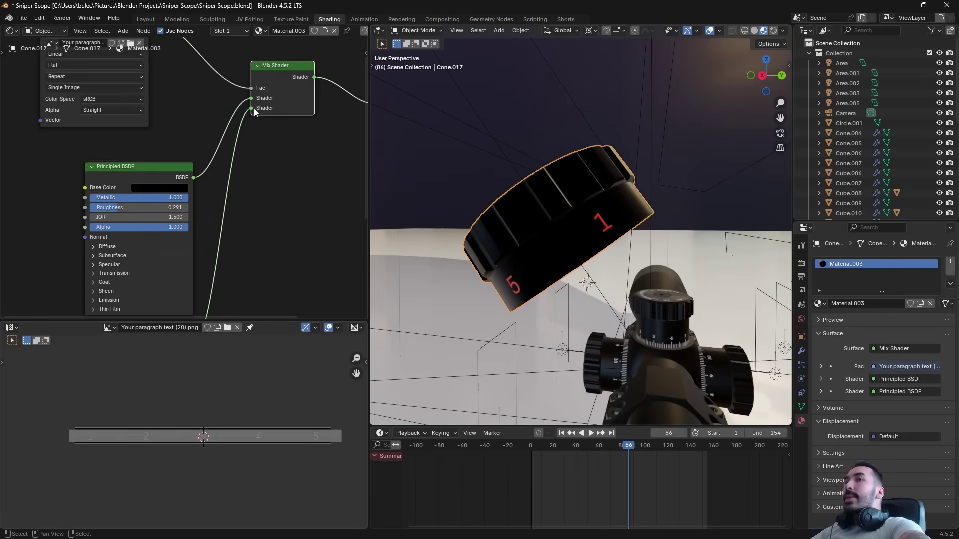
scroll(250, 117, "down", 3)
middle_click_drag(233, 242, 251, 104)
scroll(200, 162, "up", 2)
left_click(169, 182)
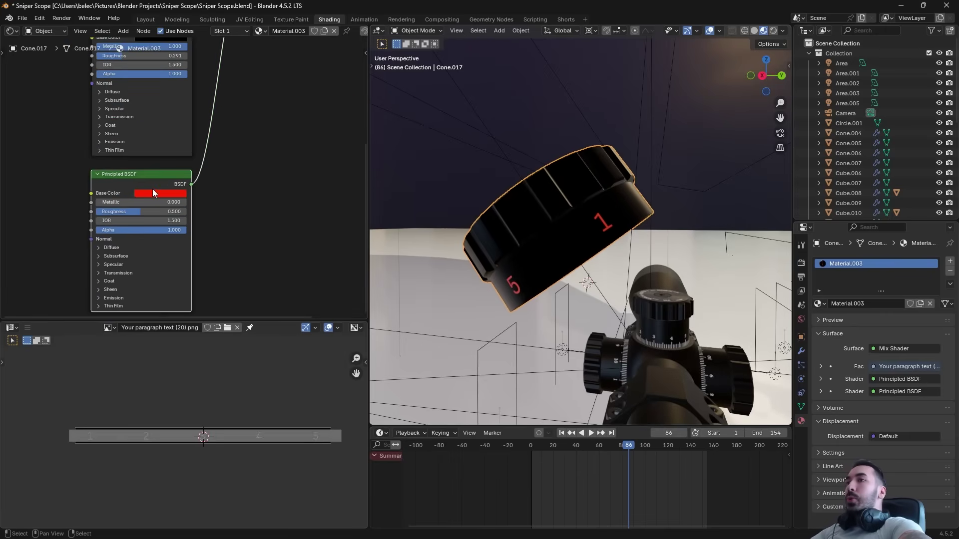
scroll(152, 191, "up", 2)
left_click(151, 199)
left_click(152, 201)
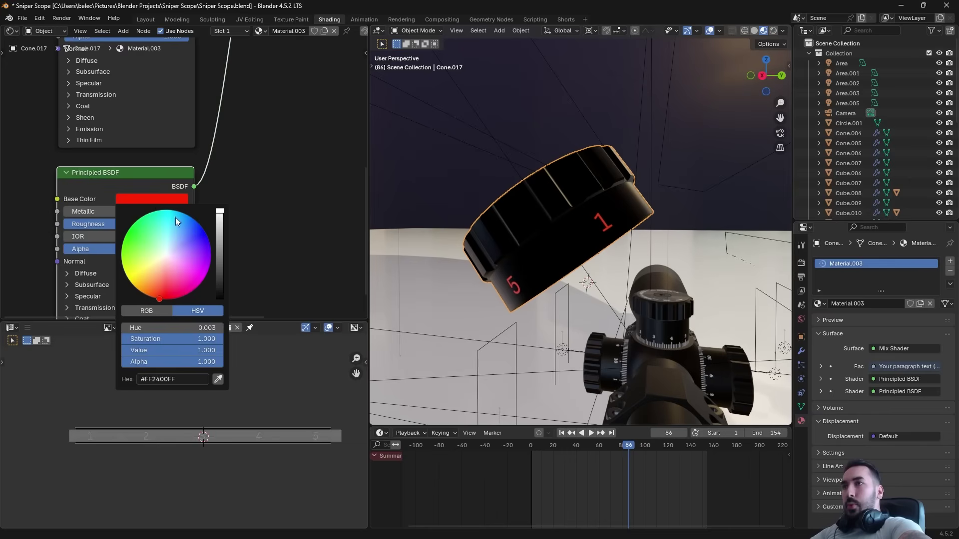
left_click(186, 245)
left_click_drag(88, 211, 111, 224)
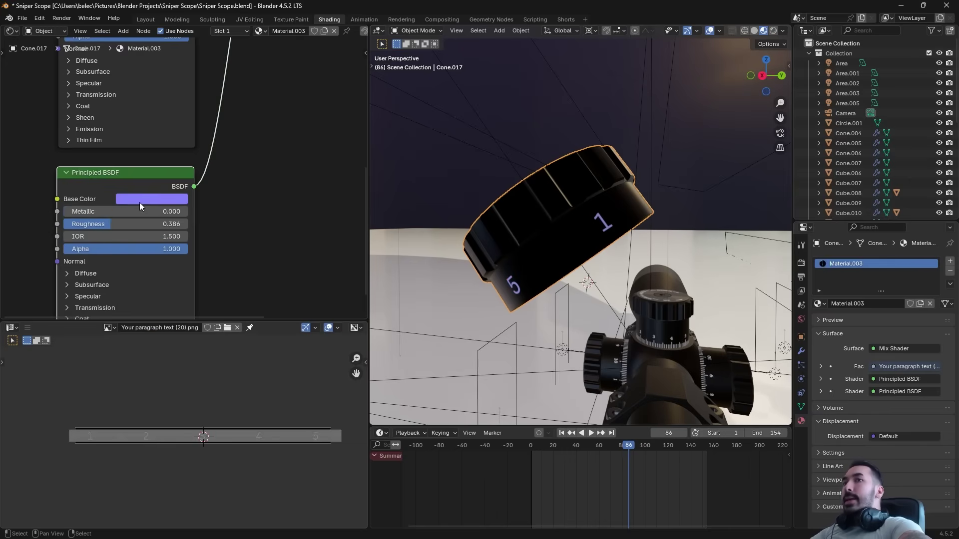
Desaturate the lower Principled BSDF's Base Color to white
left_click(140, 201)
left_click_drag(175, 339, 123, 339)
scroll(101, 188, "down", 4)
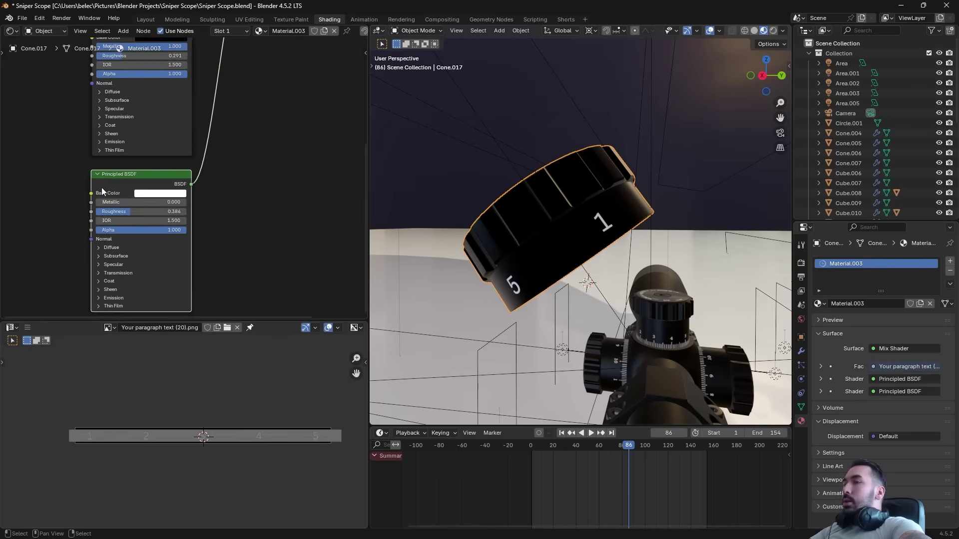
scroll(172, 183, "up", 4)
Add the image Your paragraph text (21).png and connect its Color to the lower Principled BSDF's Base Color, checking the digits
middle_click_drag(169, 194, 202, 176)
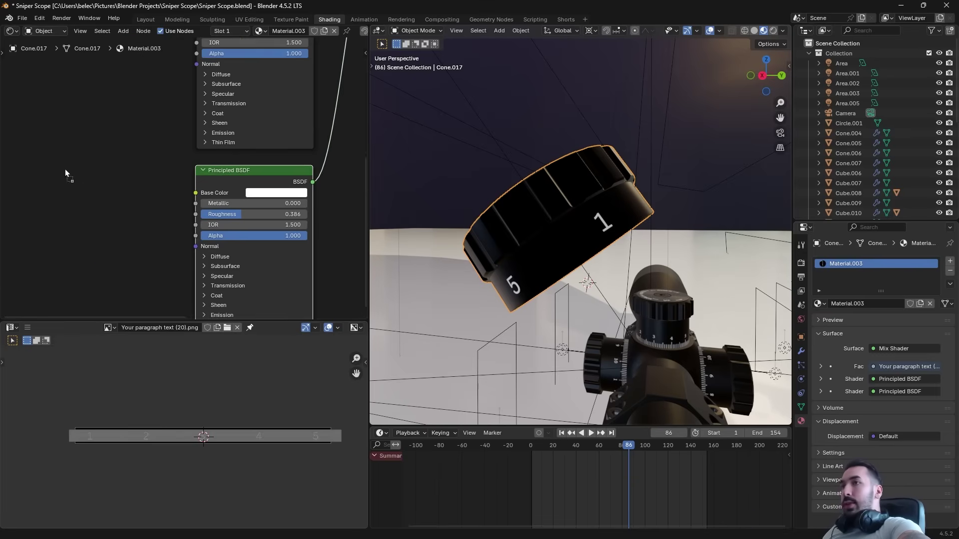
left_click_drag(65, 172, 68, 175)
left_click_drag(177, 186, 235, 205)
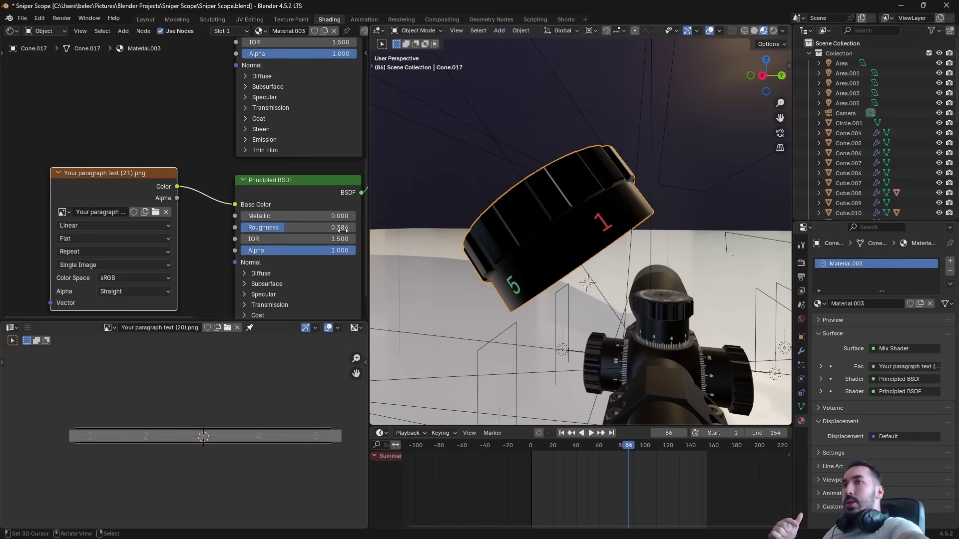
middle_click_drag(236, 205, 166, 205)
left_click_drag(164, 204, 176, 206)
middle_click_drag(380, 208, 586, 252)
scroll(524, 238, "up", 3)
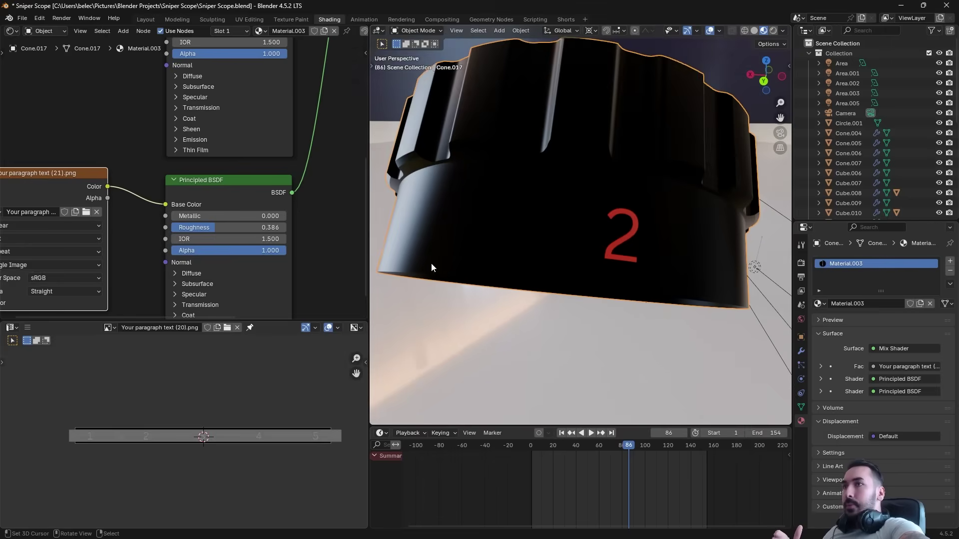
Add the image Your paragraph text (22).png to the node graph, below the Your paragraph text (21).png node
scroll(184, 251, "down", 3)
middle_click_drag(184, 251, 253, 190)
left_click_drag(143, 151, 93, 124)
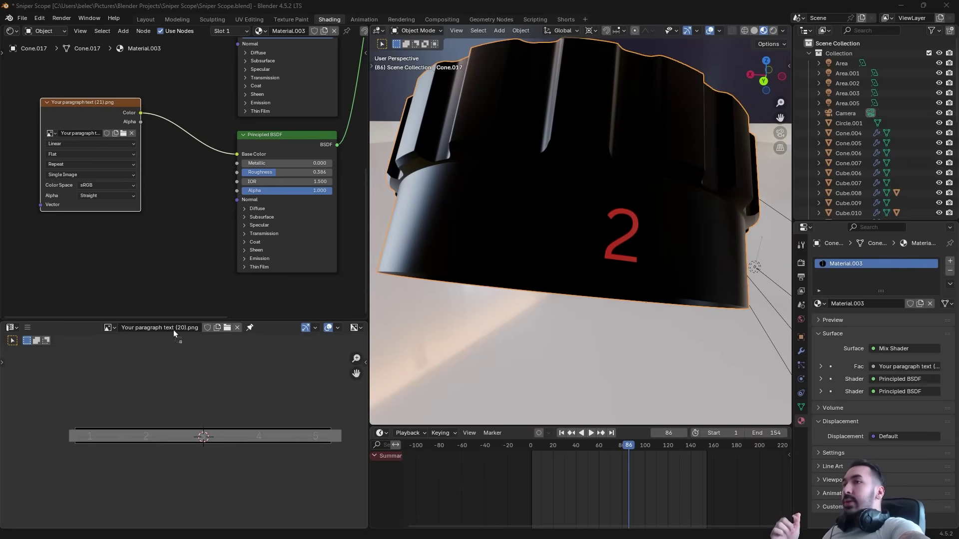
left_click_drag(68, 239, 57, 236)
middle_click_drag(109, 253, 166, 217)
left_click_drag(174, 213, 150, 207)
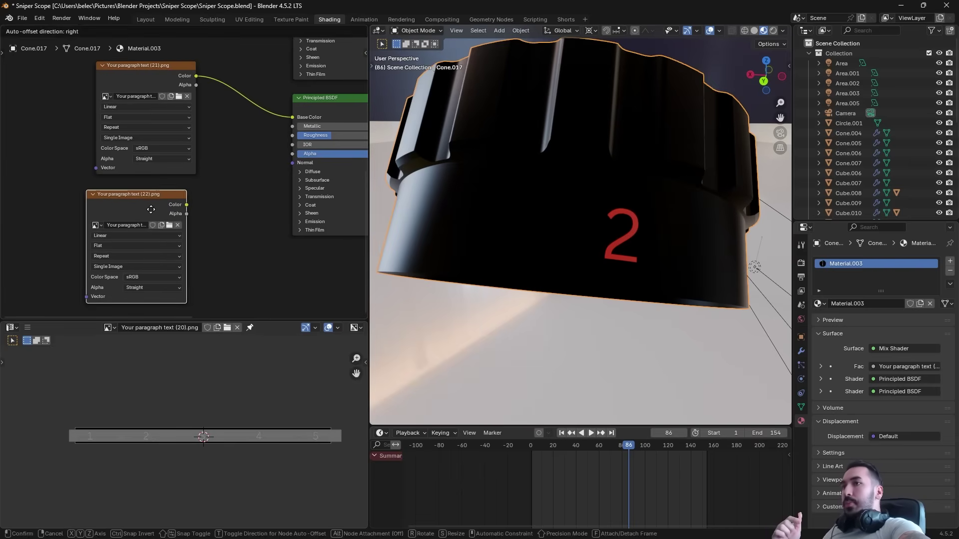
Set the color space of Your paragraph text (22).png to Non-Color
left_click(156, 278)
left_click(223, 341)
scroll(142, 278, "up", 1)
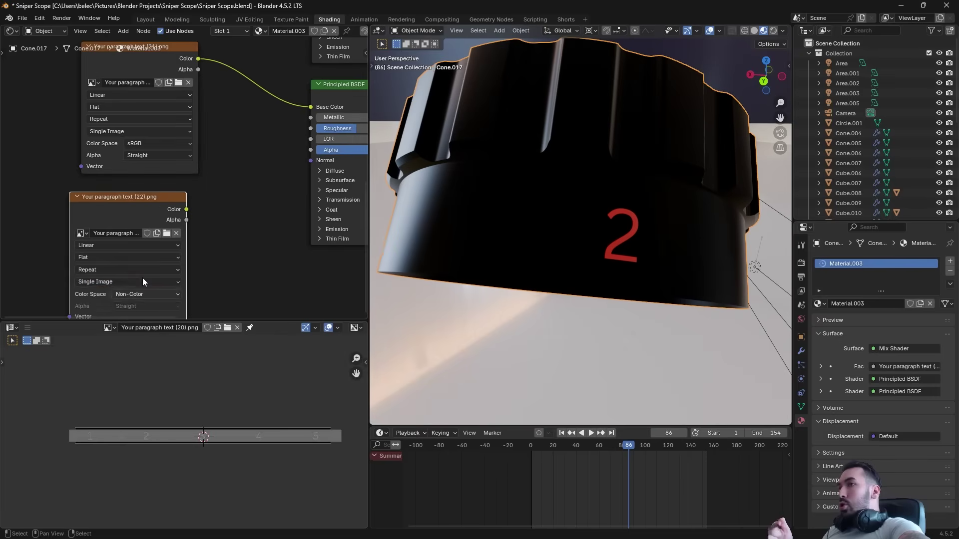
left_click(141, 282)
left_click(142, 305)
left_click(167, 294)
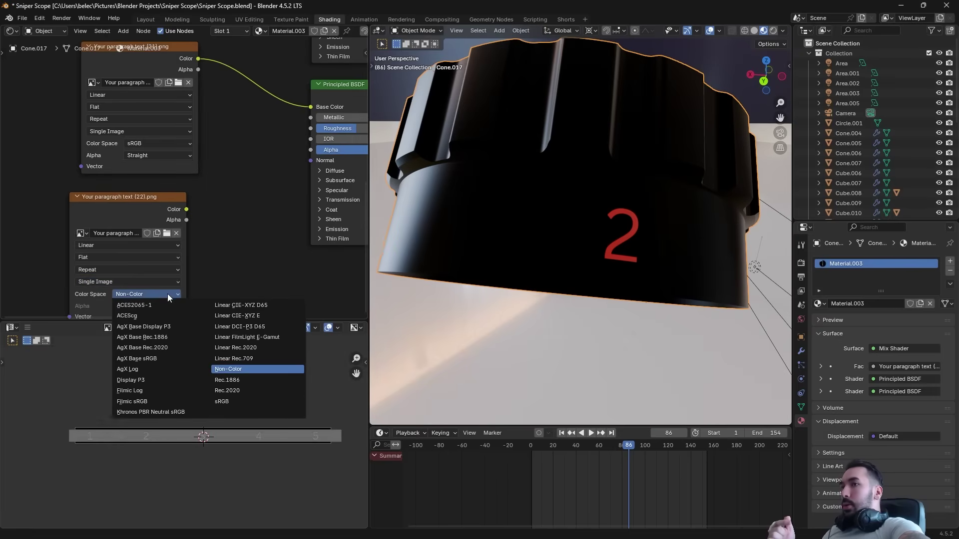
left_click(142, 295)
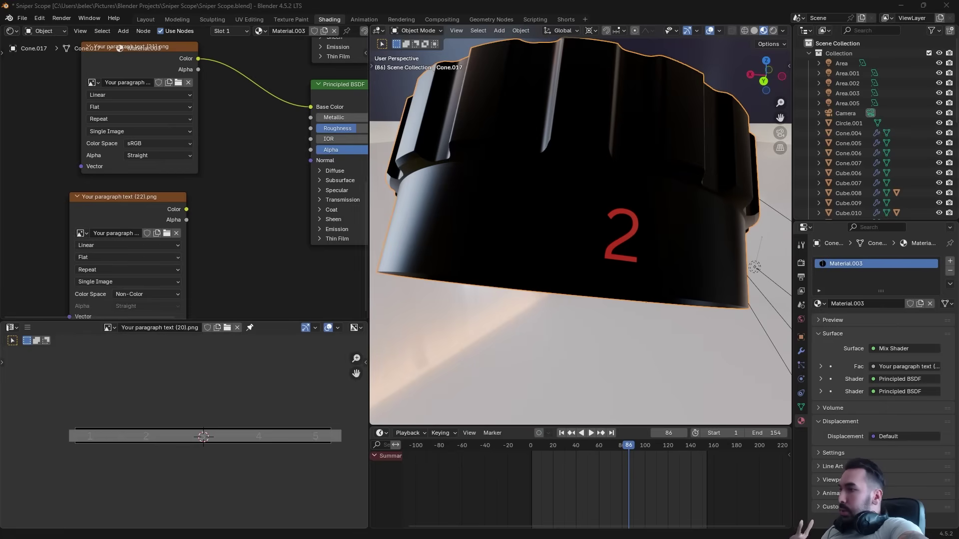
Shift the image texture nodes aside and add a Bump node between Your paragraph text (22).png and the lower Principled BSDF
left_click_drag(137, 209, 123, 216)
left_click_drag(142, 167, 124, 167)
left_click(106, 225)
middle_click_drag(117, 216, 111, 198)
scroll(112, 197, "down", 1)
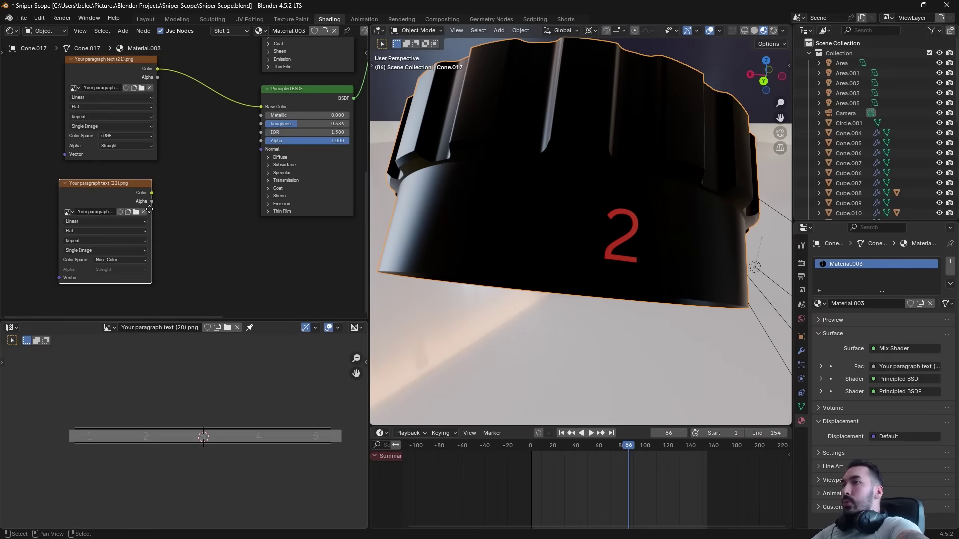
key("shift+a")
type("bum")
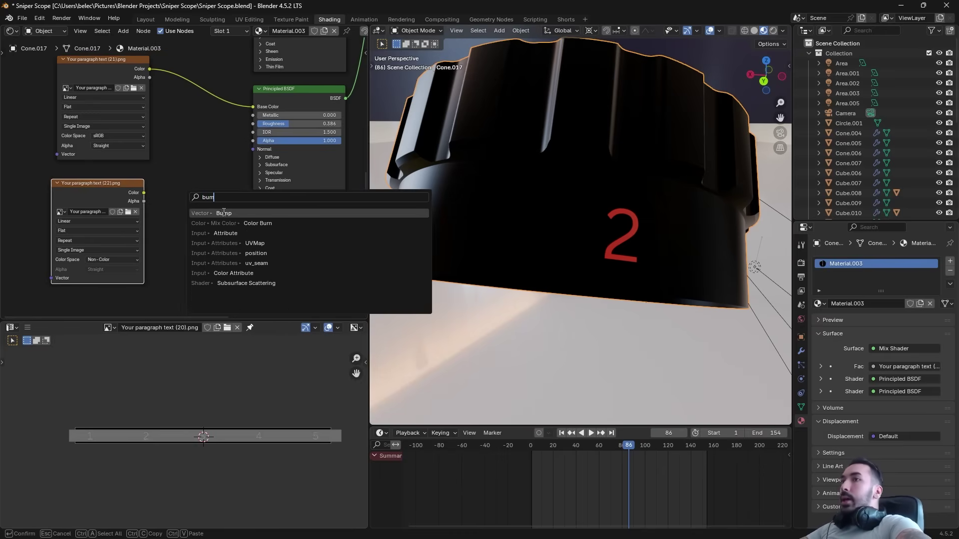
key("Return")
left_click(163, 172)
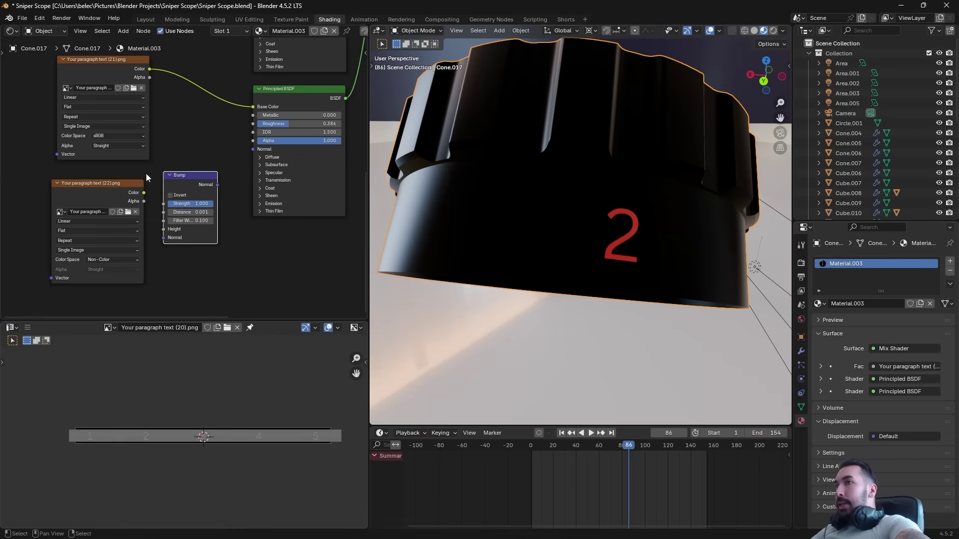
left_click(95, 185)
middle_click_drag(124, 184, 116, 216)
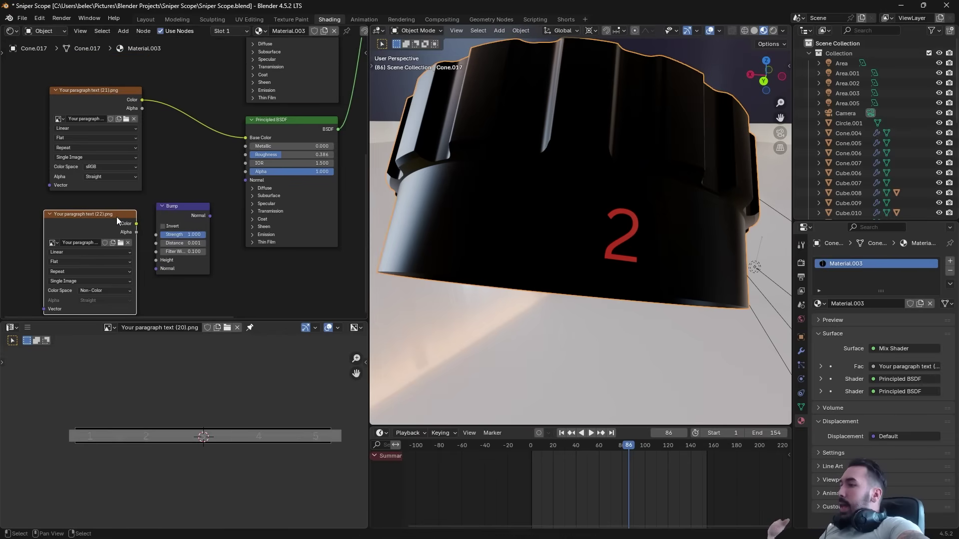
Connect the Color of Your paragraph text (22).png to the Bump's Height and the Bump's output to the lower Principled BSDF's Normal
left_click(288, 130)
middle_click_drag(288, 130, 237, 171)
scroll(237, 171, "down", 1)
middle_click_drag(222, 230, 223, 223)
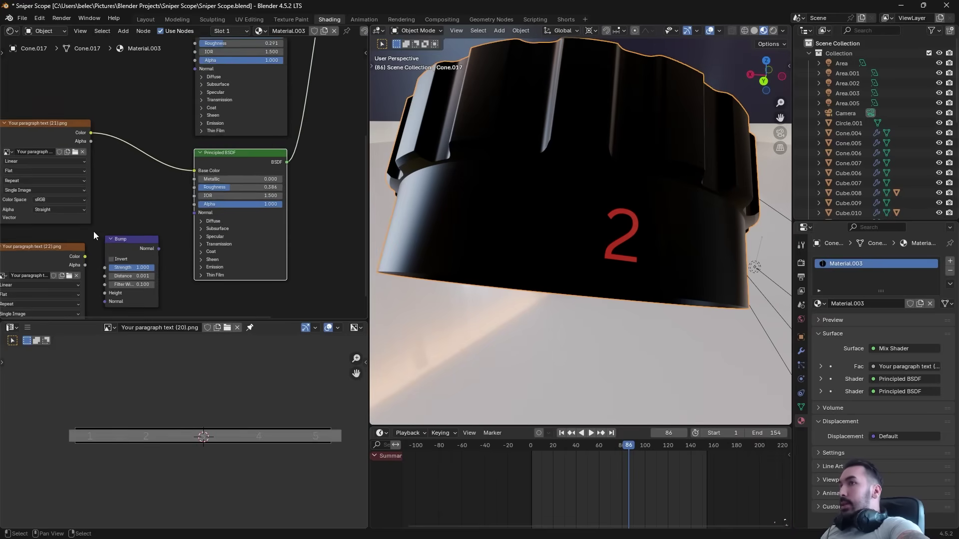
scroll(94, 231, "up", 2)
middle_click_drag(94, 230, 160, 192)
left_click_drag(161, 198, 185, 243)
middle_click_drag(244, 193, 143, 226)
left_click_drag(146, 223, 188, 179)
Set the Bump node's Distance to 0.201 and Strength to 0.617, inspecting the digits around the knob
middle_click_drag(510, 234, 371, 171)
middle_click_drag(180, 222, 245, 218)
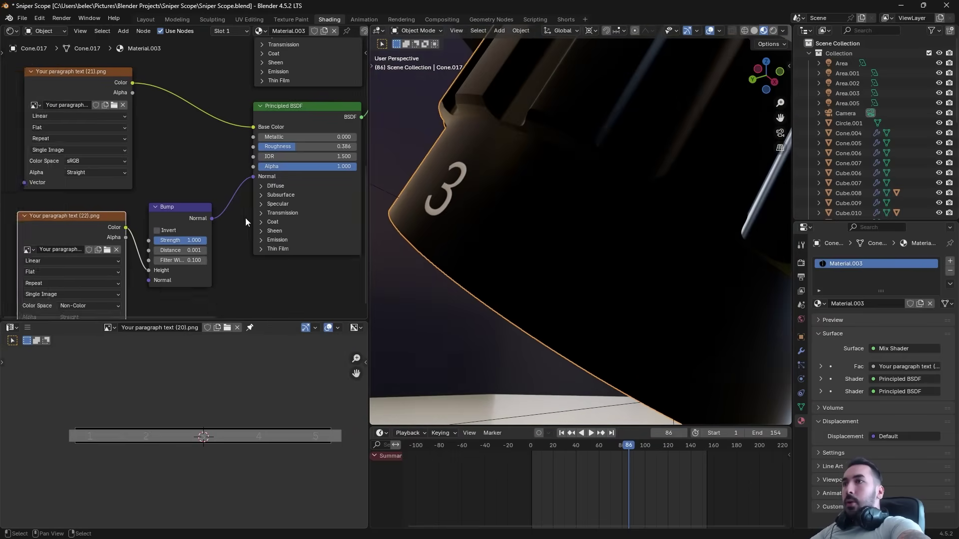
scroll(224, 215, "up", 4)
middle_click_drag(188, 270, 197, 189)
scroll(196, 190, "up", 1)
left_click(244, 194)
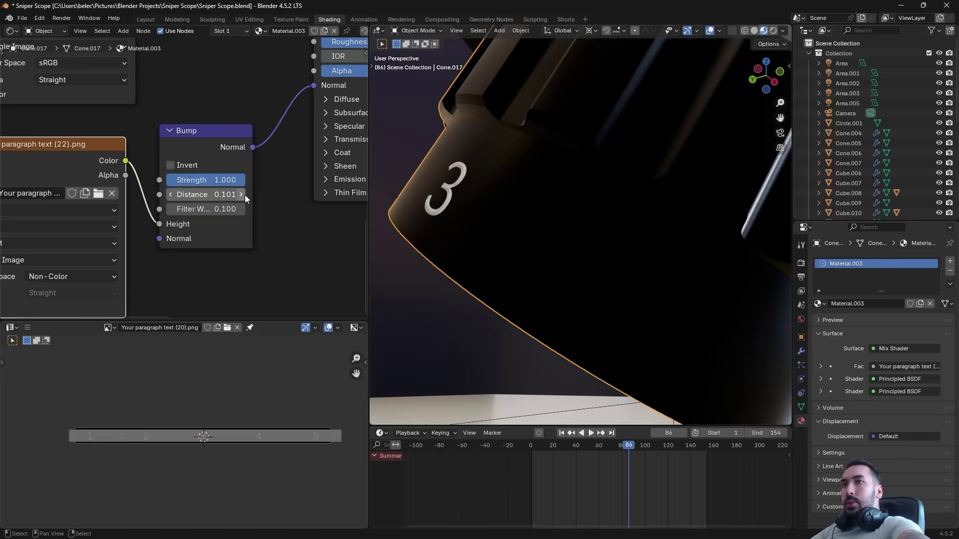
left_click(242, 194)
left_click_drag(242, 194, 205, 180)
middle_click_drag(549, 225, 689, 140)
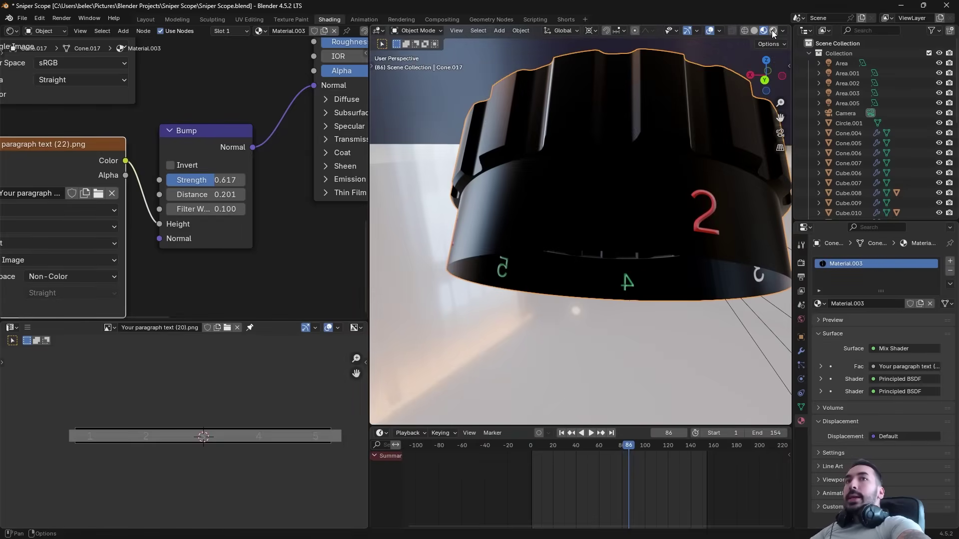
Switch the viewport to rendered shading and lower the digit shader's Roughness to near zero while inspecting the knob
left_click(773, 30)
mouse_move(604, 233)
middle_mouse_down()
mouse_move(530, 242)
mouse_move(380, 220)
mouse_move(282, 245)
middle_mouse_up()
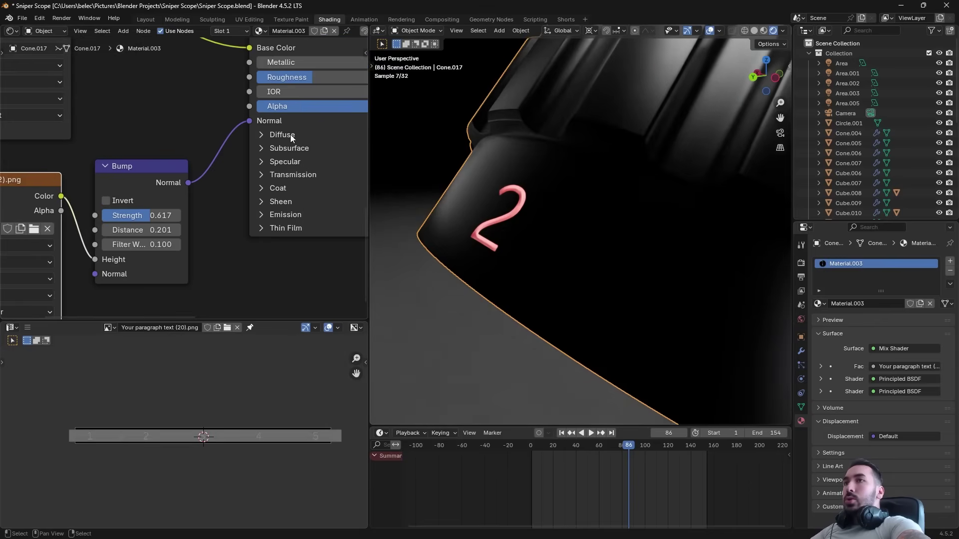
left_click_drag(305, 78, 263, 78)
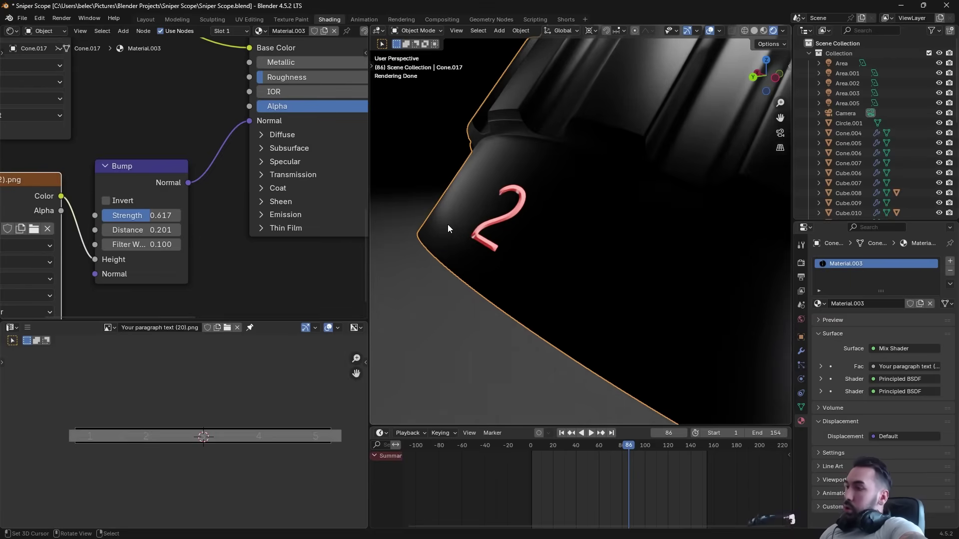
middle_click_drag(500, 218, 485, 218)
scroll(501, 230, "down", 8)
scroll(549, 230, "down", 8)
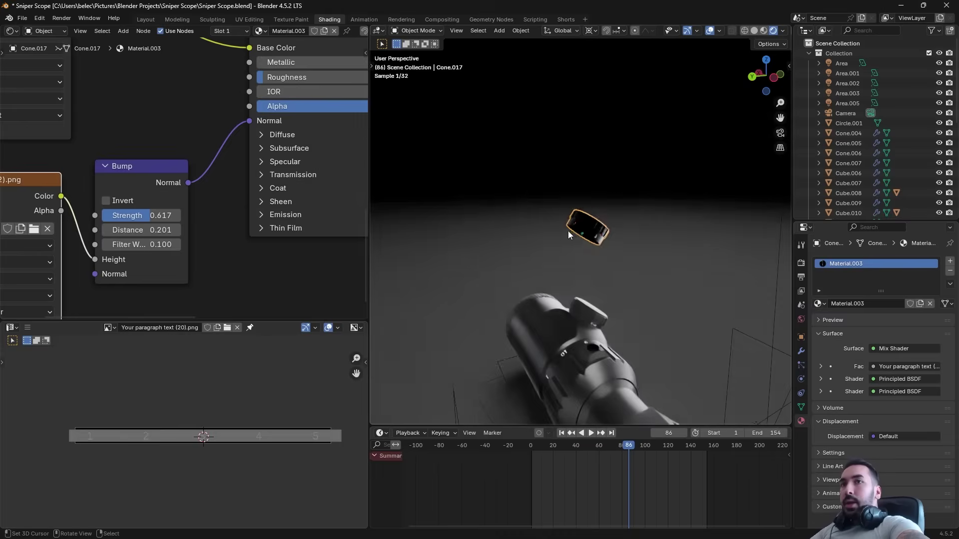
Move the numbered knob 1 m down along the global Z axis
scroll(594, 219, "down", 3)
middle_click_drag(567, 230, 587, 181)
key("g")
key("z")
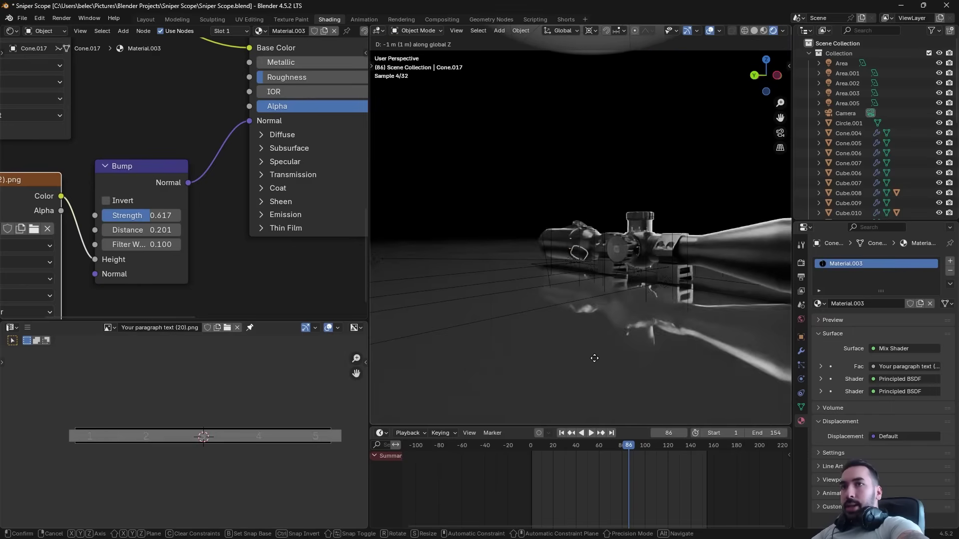
left_click(595, 358)
Lower the numbered knob a further 1.8721 m along global Z and inspect its digits up close
middle_click_drag(596, 320, 592, 282)
key("g")
key("z")
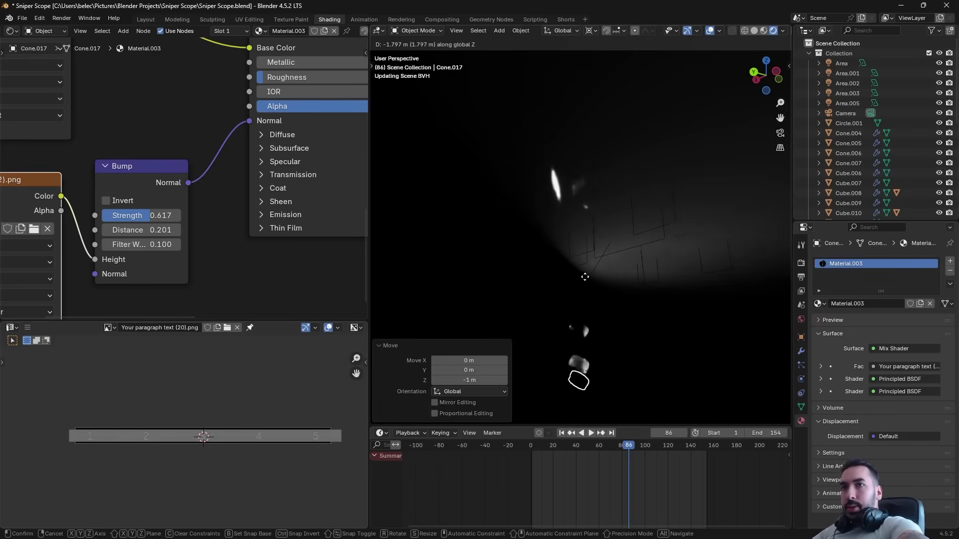
left_click(583, 297)
key("KP_Decimal")
scroll(598, 243, "down", 4)
middle_click_drag(584, 303, 572, 282)
scroll(599, 243, "up", 4)
scroll(564, 211, "up", 2)
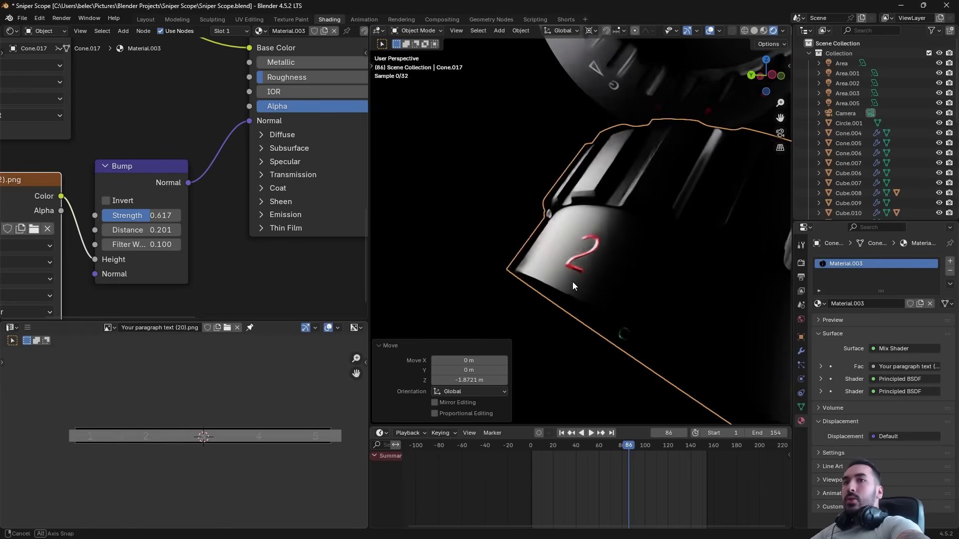
Reposition the area light beside the numbered knob and examine how it lights the digit 2
scroll(533, 229, "down", 8)
key("a")
scroll(492, 177, "down", 2)
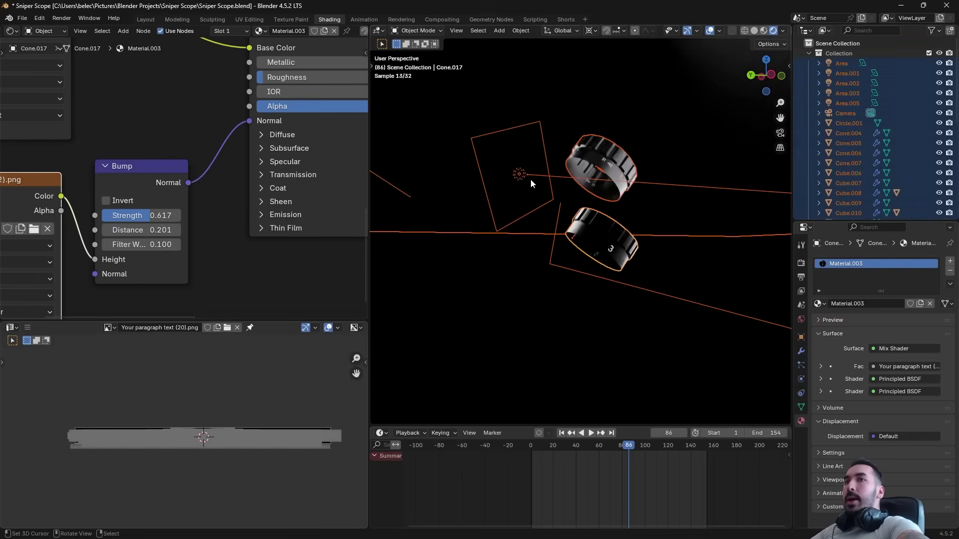
left_click(529, 179)
left_click(522, 174)
key("g")
left_click(528, 189)
scroll(572, 214, "up", 12)
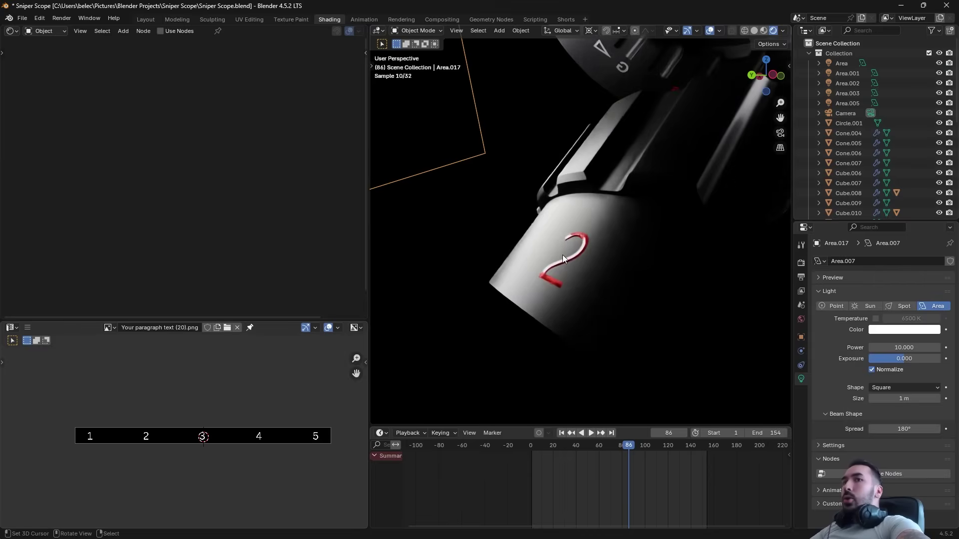
scroll(563, 255, "up", 2)
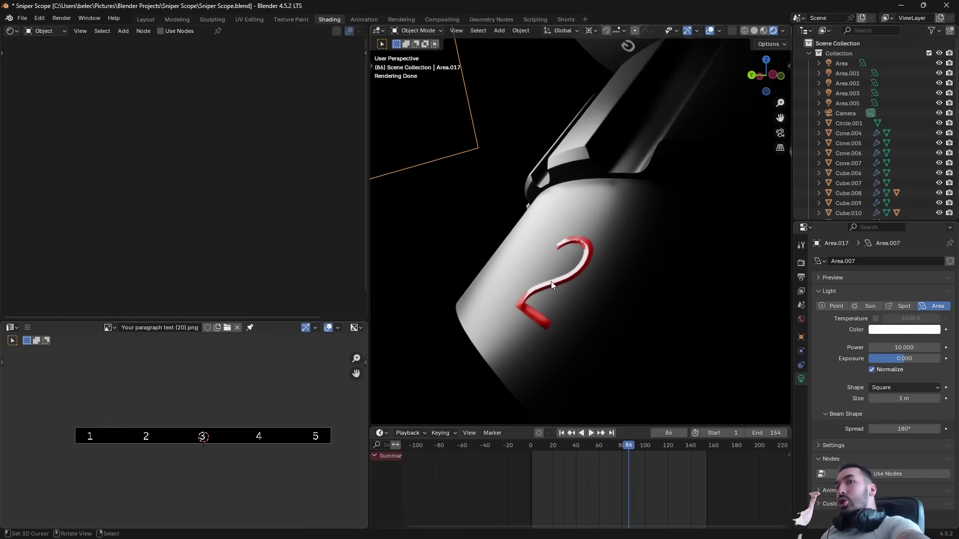
Invert the knob material's Bump node and set the lower Principled BSDF's Roughness to 0.127
left_click(543, 250)
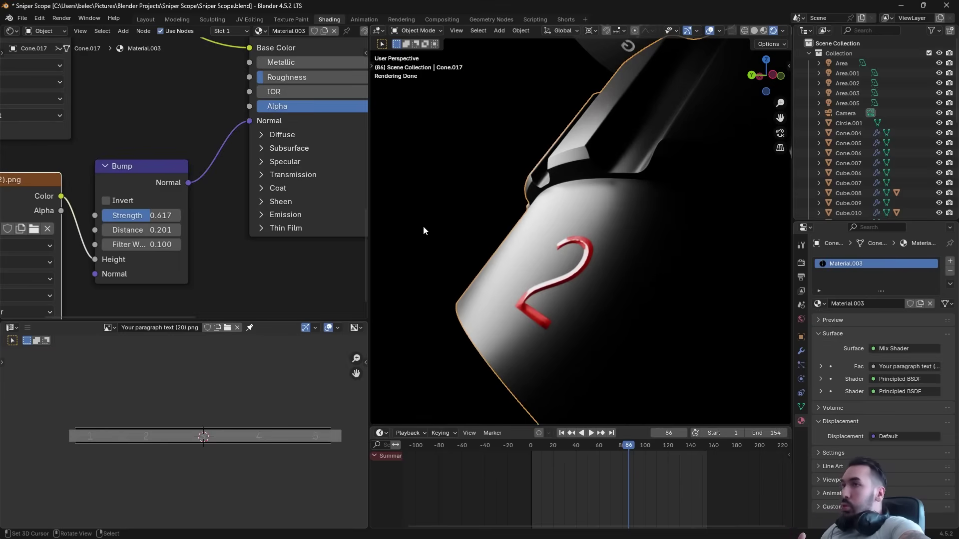
middle_click_drag(122, 204, 196, 221)
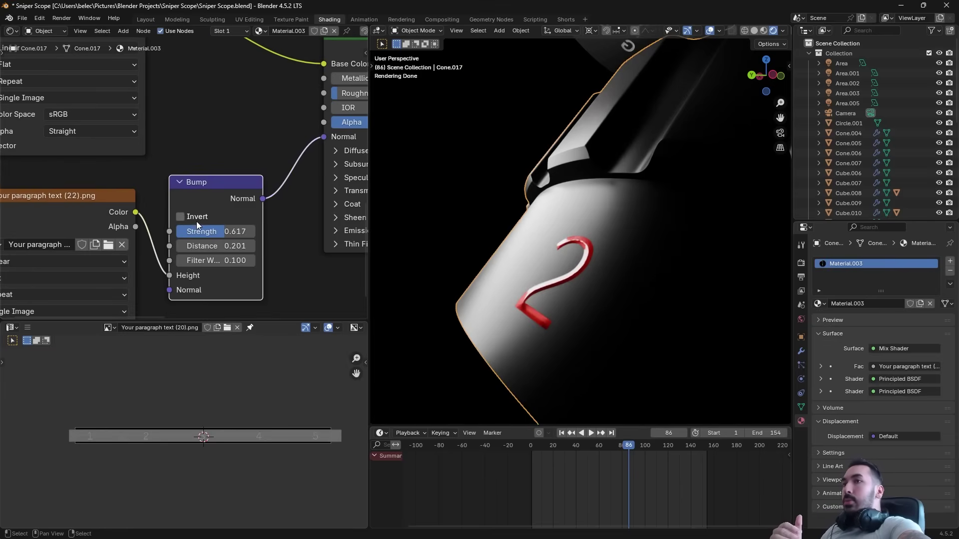
left_click(188, 217)
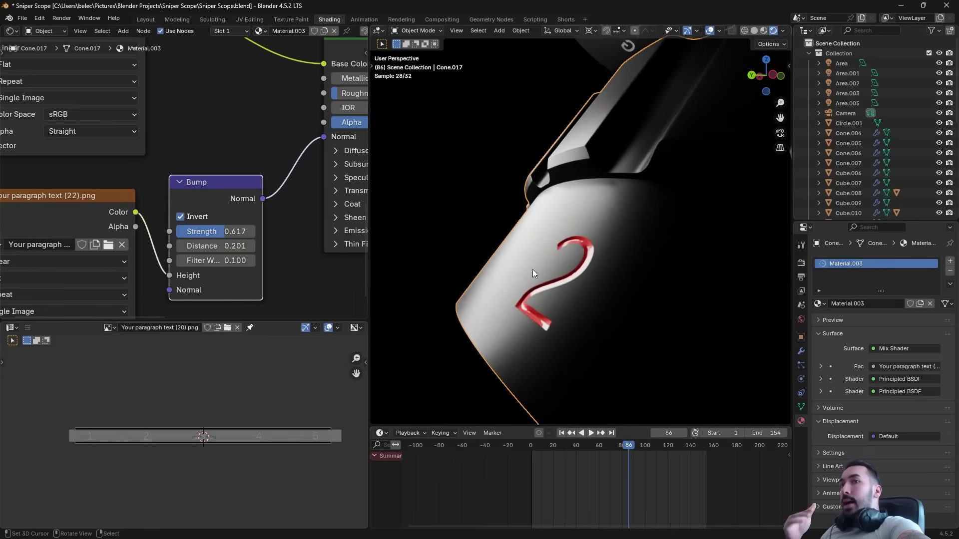
middle_click_drag(203, 128, 122, 172)
left_click_drag(308, 126, 268, 138)
Insert a Hue/Saturation/Value node between Your paragraph text (21).png's Color and the lower Principled BSDF's Base Color
scroll(255, 148, "down", 3)
middle_click_drag(242, 155, 200, 197)
scroll(199, 196, "down", 3)
key("shift+s")
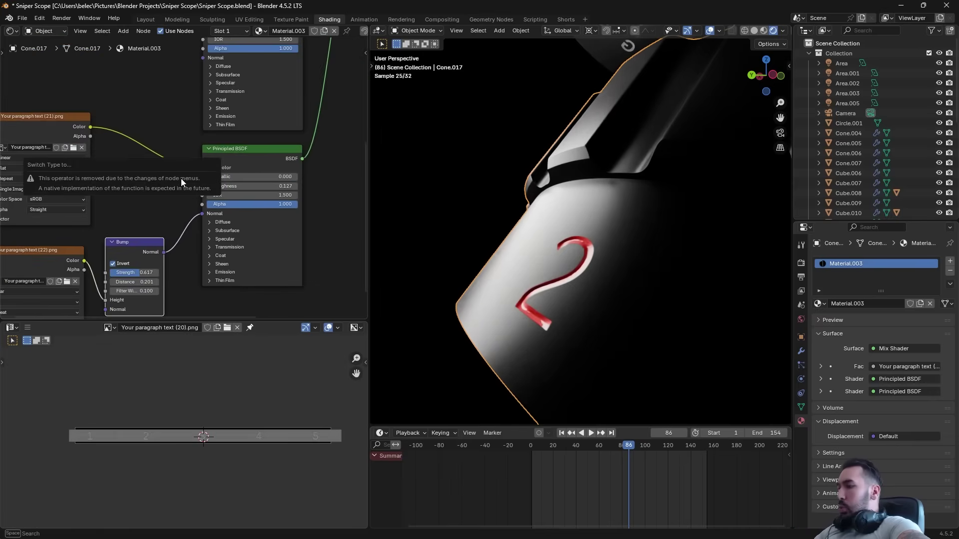
type("h")
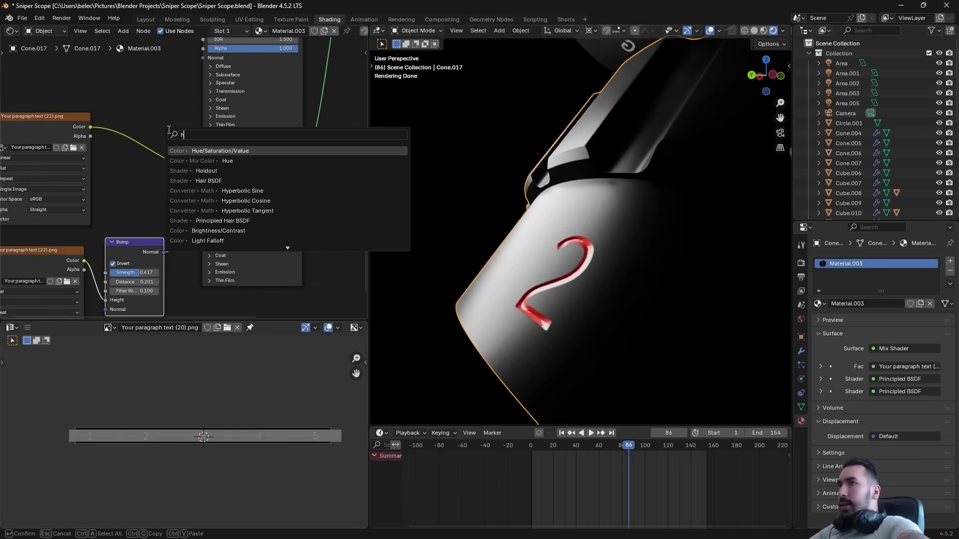
type("u")
key("Down")
key("Return")
left_click(125, 113)
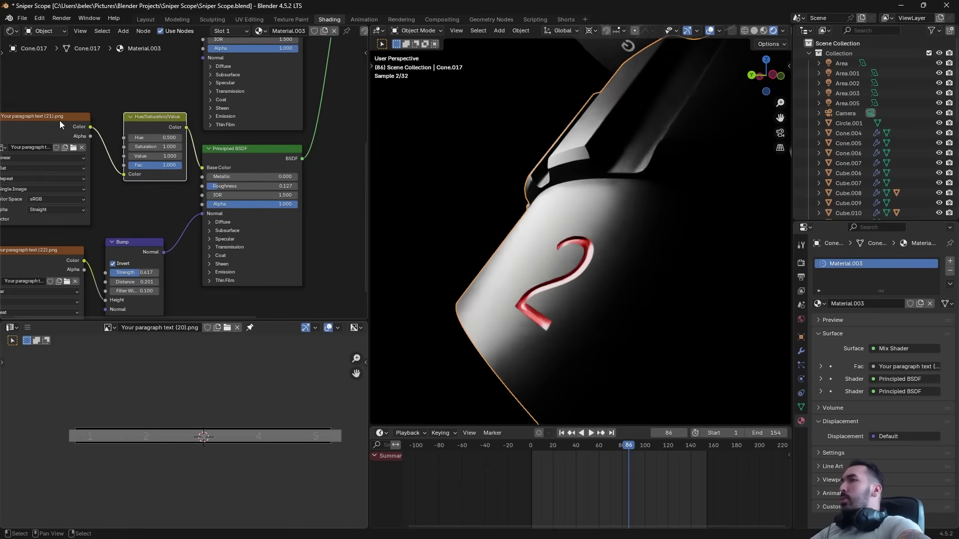
left_click(55, 124)
left_click(236, 150)
Set the Hue/Saturation/Value node's Value to 0.100 while viewing the green digit 5
middle_click_drag(240, 151, 256, 158)
middle_click_drag(615, 208, 470, 236)
scroll(659, 230, "down", 5)
scroll(659, 230, "up", 4)
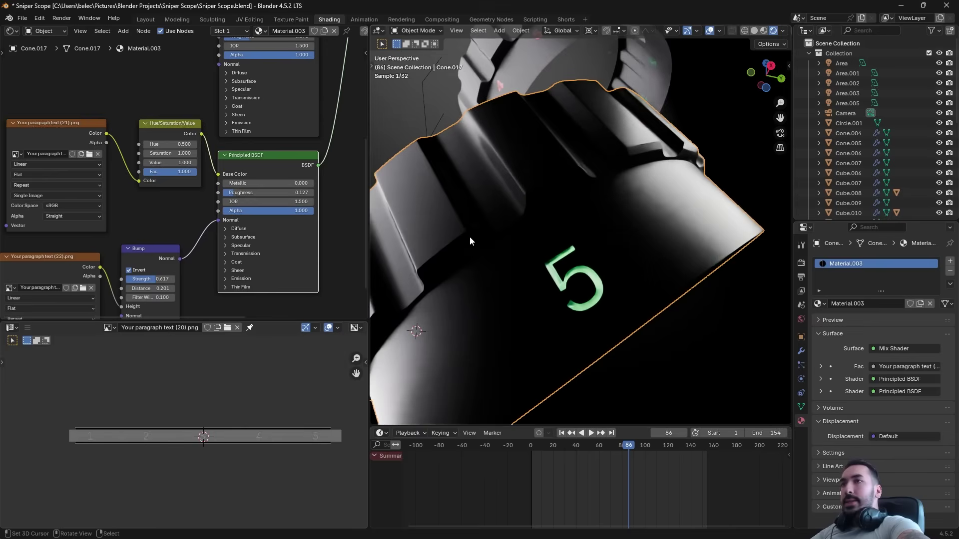
left_click_drag(148, 163, 148, 163)
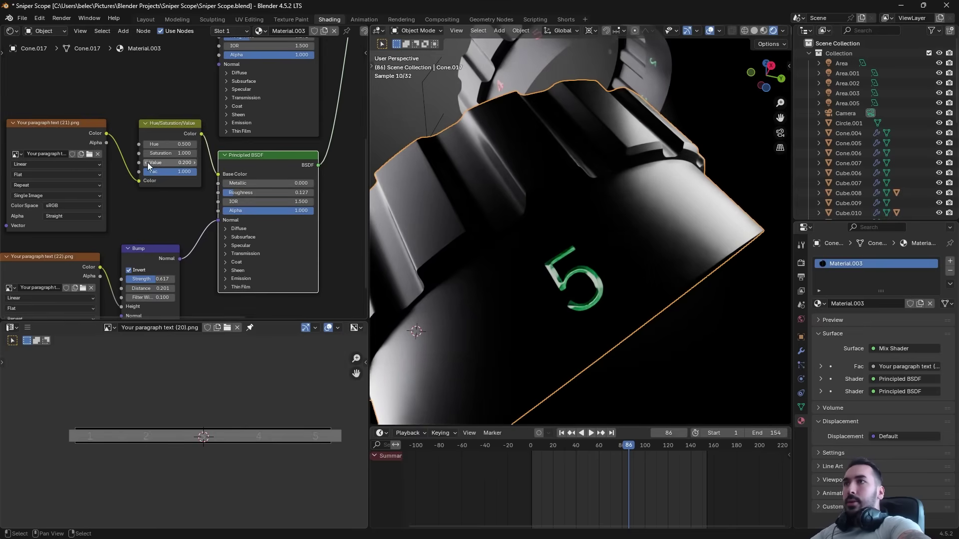
left_click(148, 162)
Set the Hue/Saturation/Value node's Saturation to 1.700 and Hue to 0.000, checking the digits around the knob
middle_click_drag(500, 234, 466, 253)
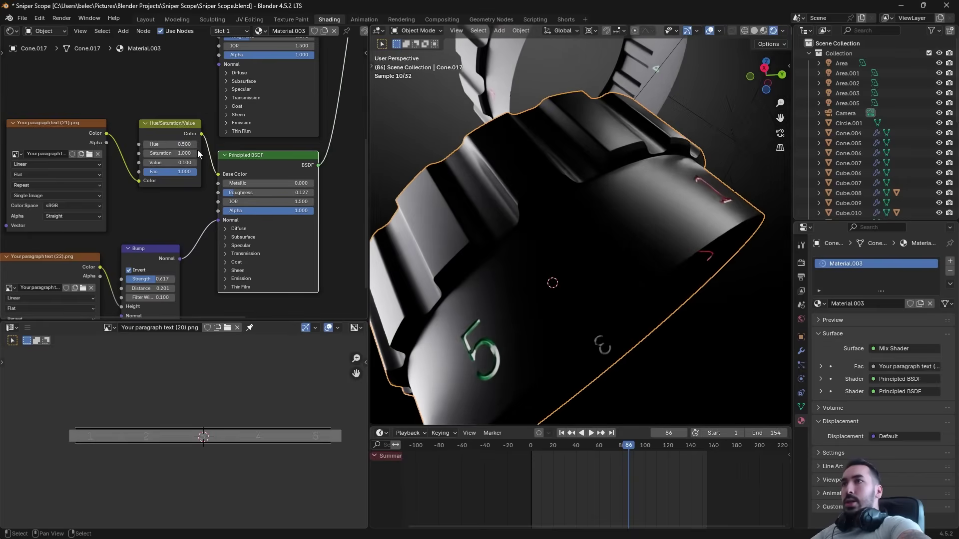
mouse_move(198, 153)
left_mouse_down()
mouse_move(197, 144)
mouse_move(209, 144)
mouse_move(150, 144)
mouse_move(182, 144)
left_mouse_up()
middle_click_drag(599, 234, 564, 261)
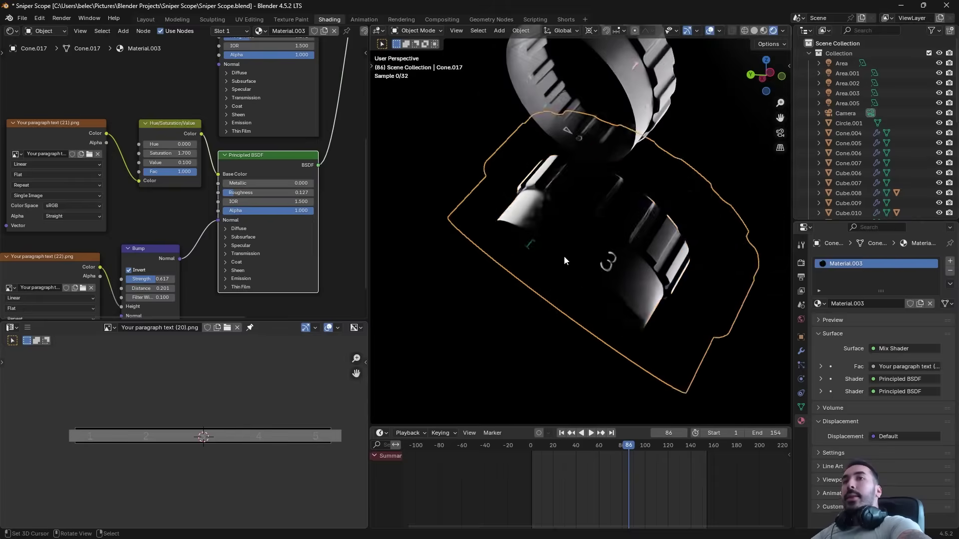
scroll(564, 261, "up", 3)
Select the scope's main body and examine the whole rifle scope in the rendered view
scroll(571, 264, "down", 10)
middle_click_drag(599, 177, 595, 266)
left_click(594, 266)
left_click(592, 277)
left_click(624, 269)
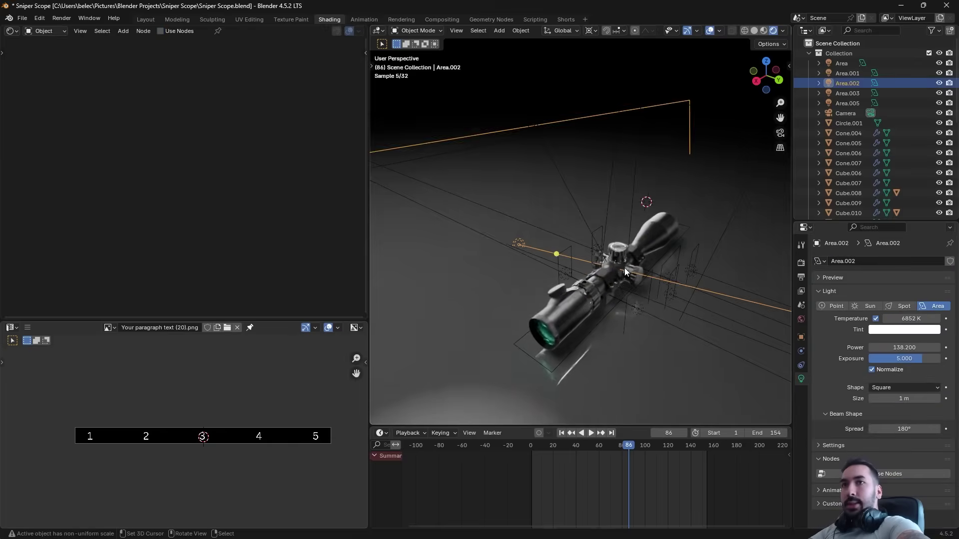
left_click(624, 268)
middle_click_drag(613, 265, 556, 246)
scroll(626, 253, "up", 4)
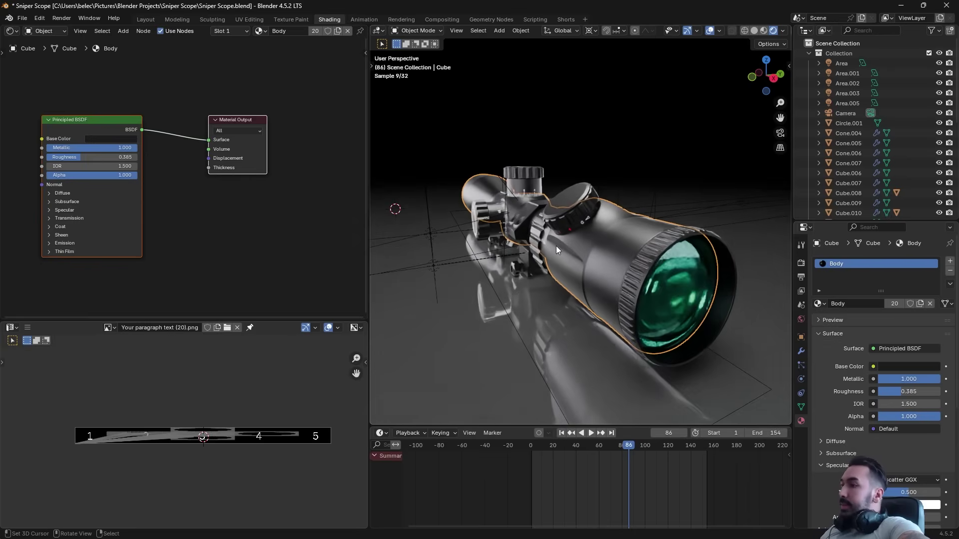